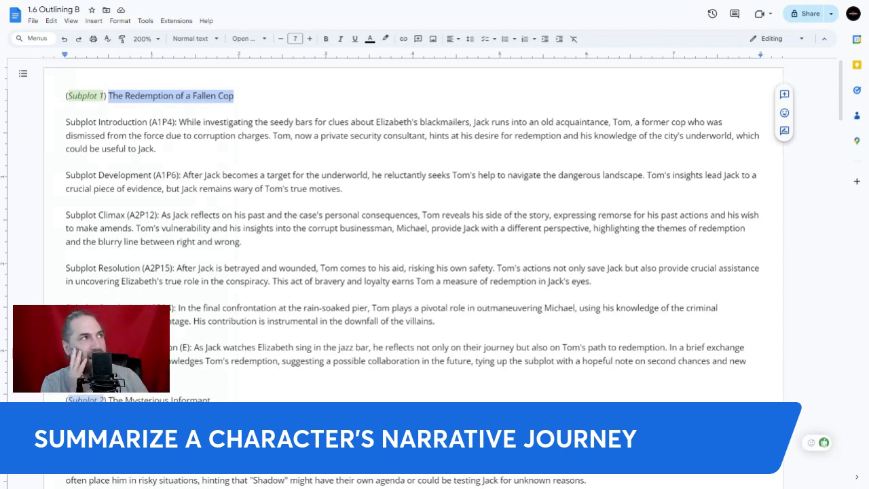
# Review the beats of Subplot 1, from the Subplot Introduction (A1P4) to the Subplot Epilogue Integration (E).
pyautogui.click(163, 122)
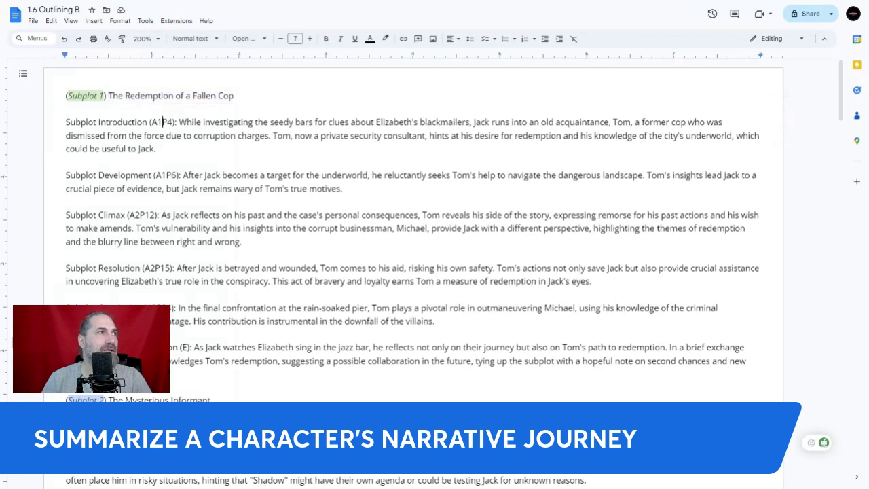
pyautogui.click(145, 214)
pyautogui.click(175, 267)
pyautogui.click(186, 308)
pyautogui.click(194, 347)
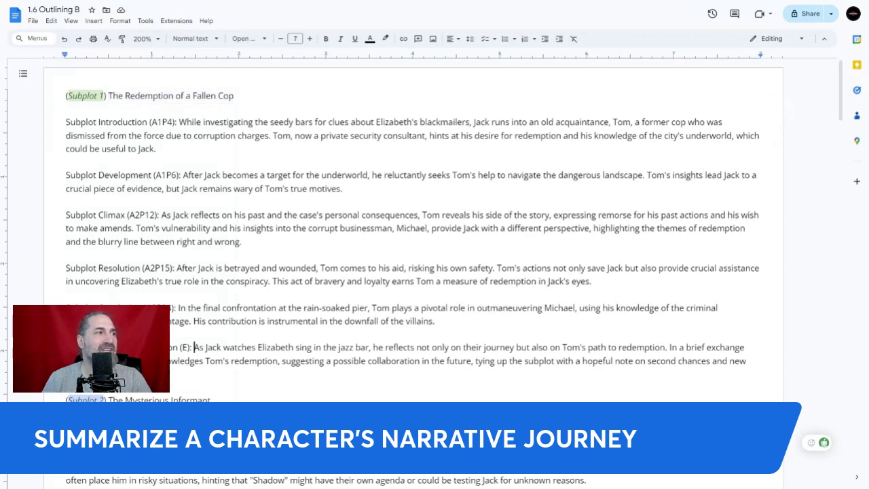
pyautogui.moveTo(747, 361); pyautogui.dragTo(68, 108)
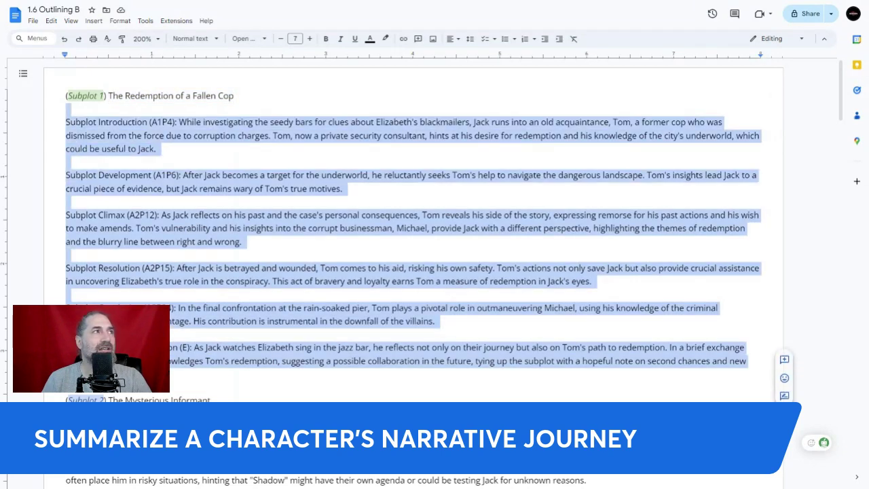
pyautogui.click(132, 149)
pyautogui.click(235, 95)
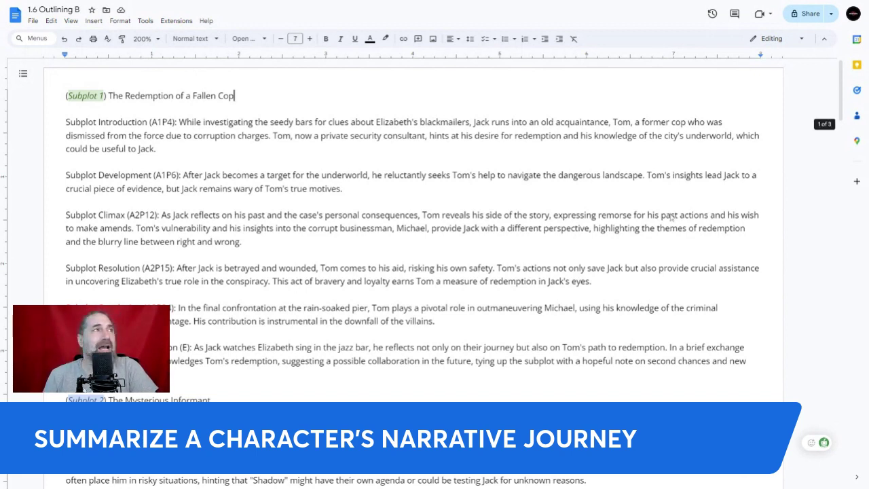
pyautogui.click(157, 148)
pyautogui.moveTo(158, 148); pyautogui.dragTo(179, 123)
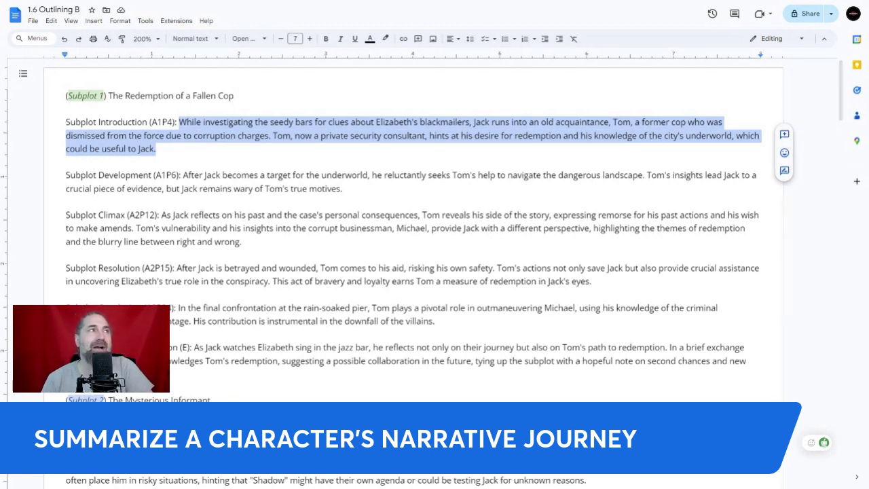
pyautogui.click(234, 95)
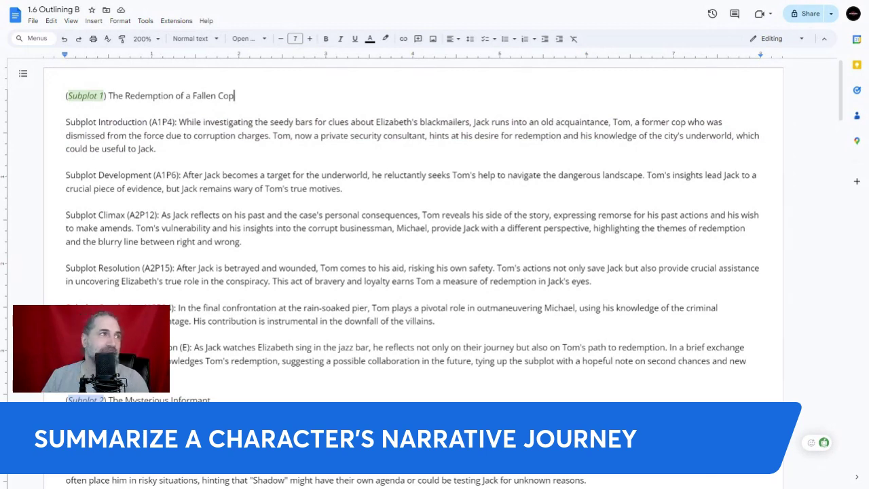
pyautogui.moveTo(747, 361); pyautogui.dragTo(65, 123)
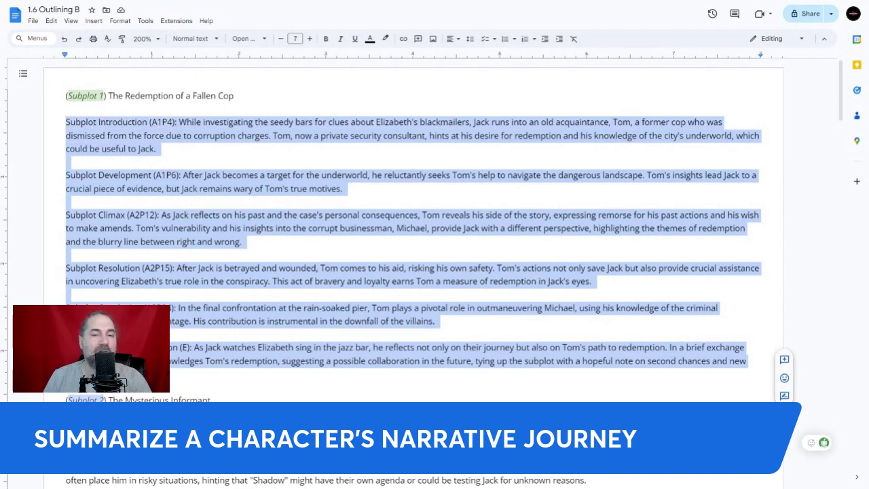
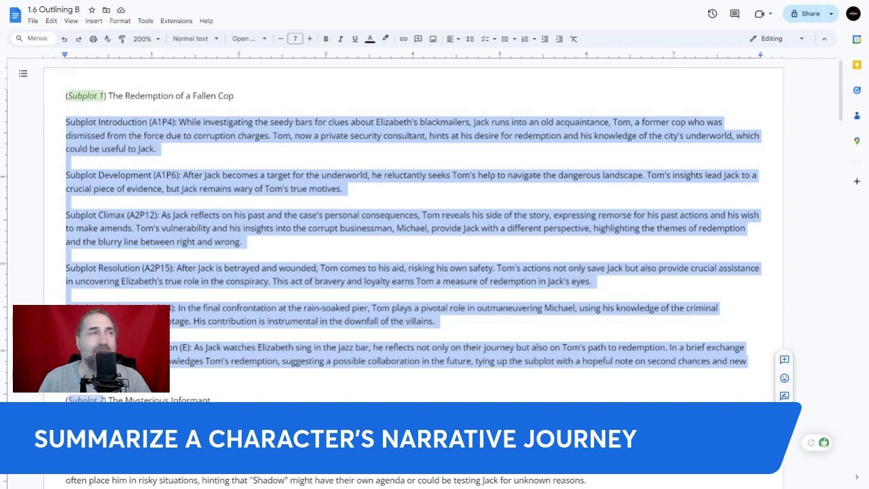
# Highlight the description of the Subplot Introduction (A1P4) under Subplot 1 to examine how the subplot begins.
pyautogui.click(326, 135)
pyautogui.press('Up')
pyautogui.press('Up')
pyautogui.press('Up')
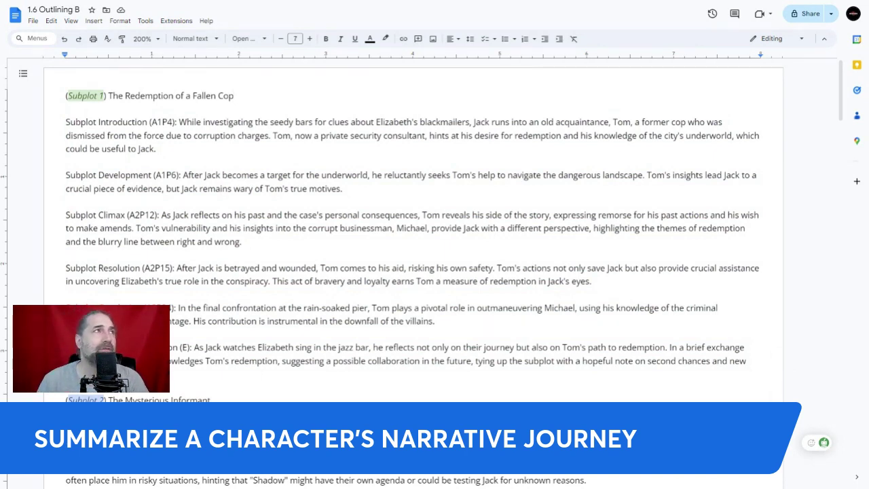
pyautogui.moveTo(156, 148); pyautogui.dragTo(65, 122)
pyautogui.moveTo(156, 149); pyautogui.dragTo(178, 122)
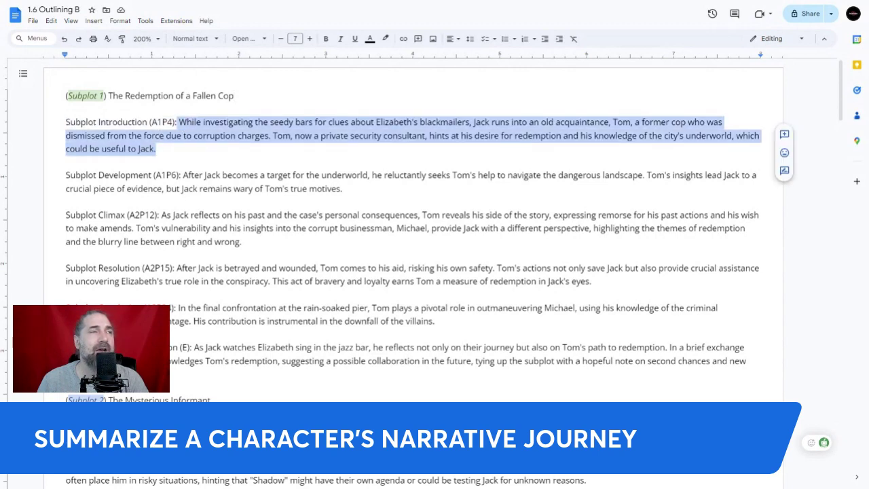
pyautogui.click(317, 188)
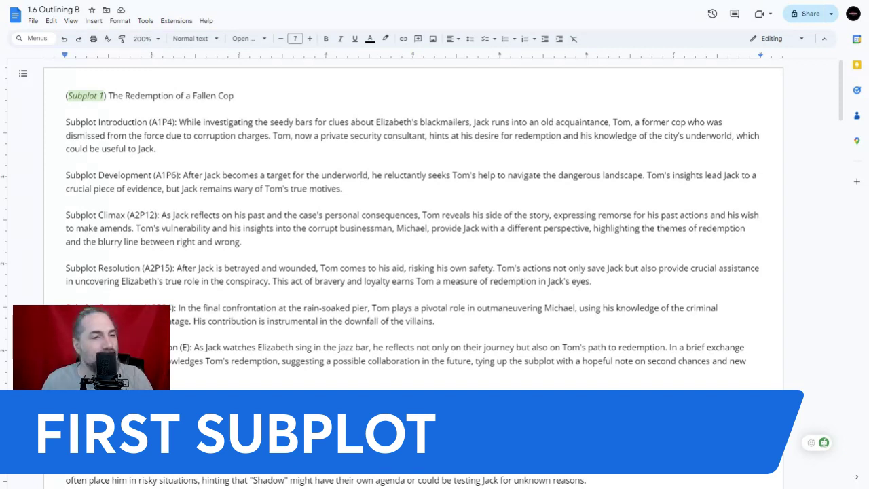
# Read each Subplot 1 description in turn, highlighting the text from Introduction through Development, Climax, Resolution, Conclusion and Epilogue Integration.
pyautogui.hotkey('shift', 'Right')
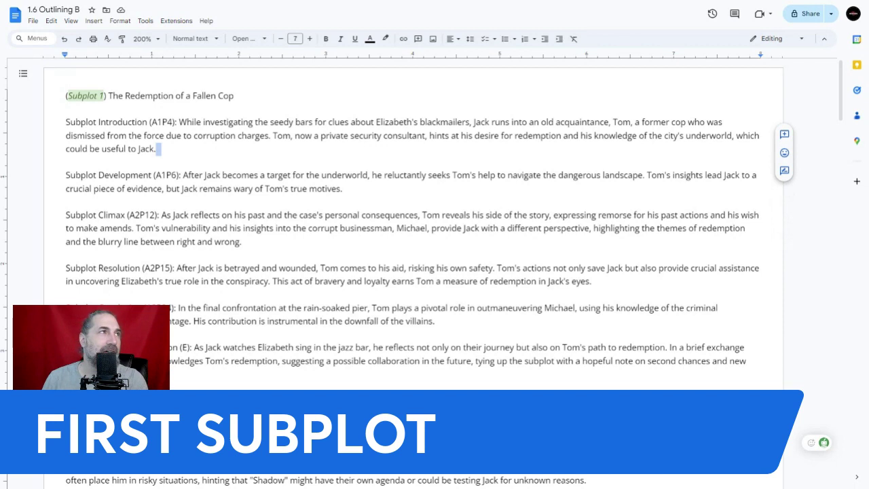
pyautogui.keyDown('shift'); pyautogui.click(179, 123); pyautogui.keyUp('shift')
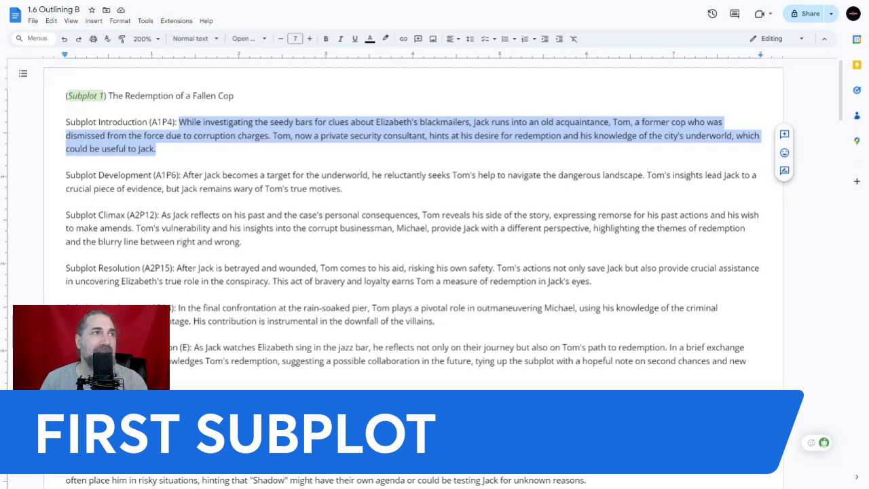
pyautogui.moveTo(342, 188); pyautogui.dragTo(183, 175)
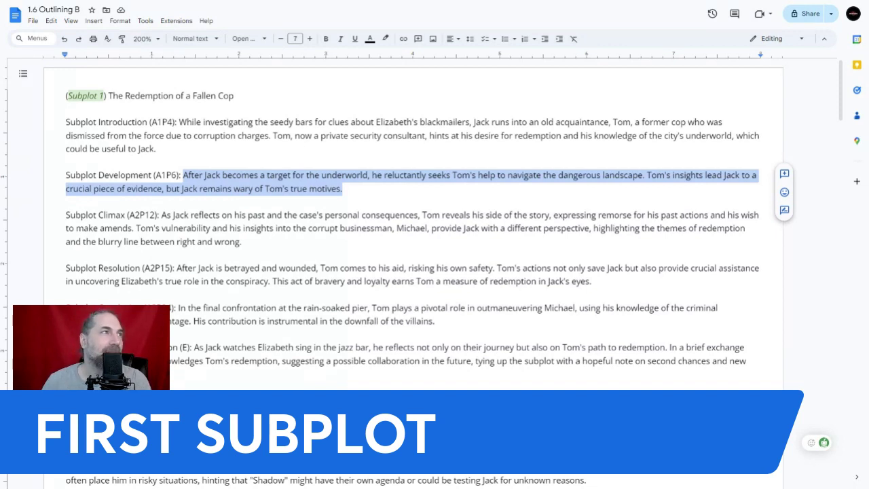
pyautogui.moveTo(242, 241); pyautogui.dragTo(161, 214)
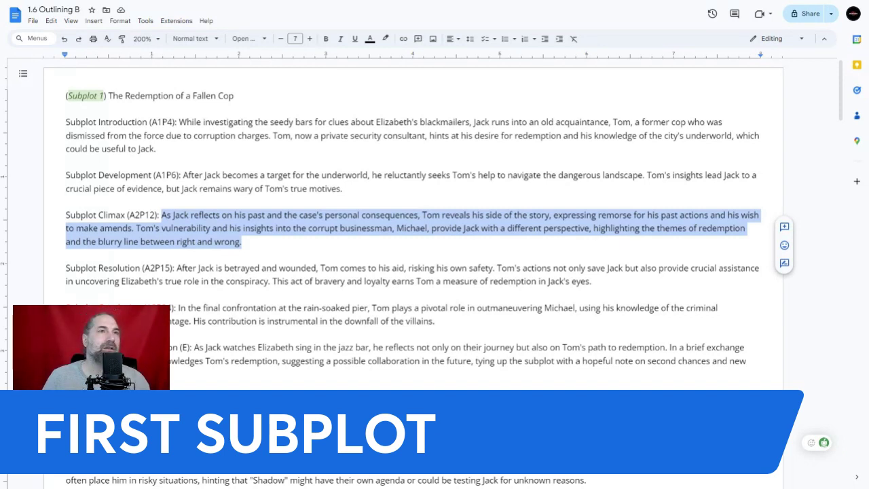
pyautogui.moveTo(592, 281); pyautogui.dragTo(176, 267)
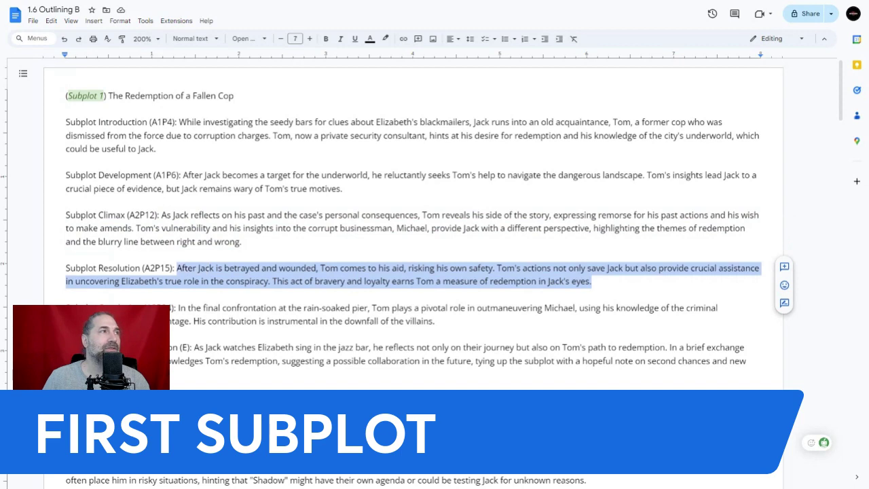
pyautogui.scroll(-1, 408, 272)
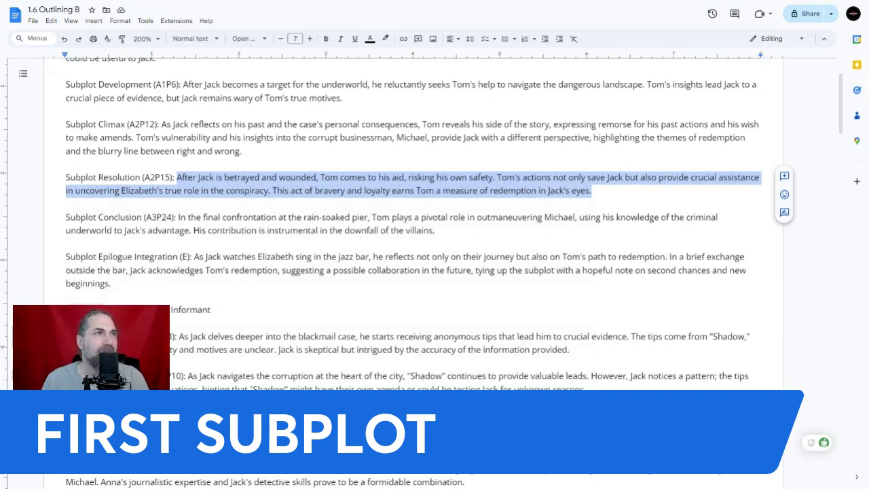
pyautogui.scroll(-1, 435, 203)
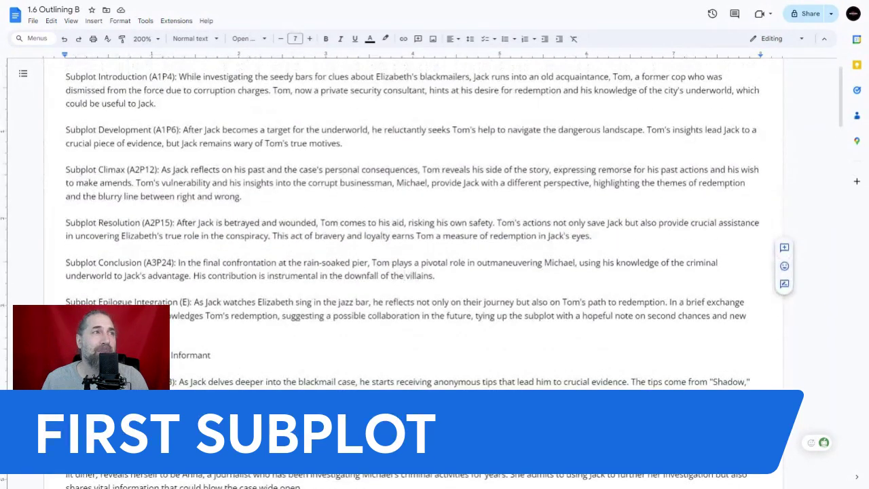
pyautogui.moveTo(435, 276); pyautogui.dragTo(179, 262)
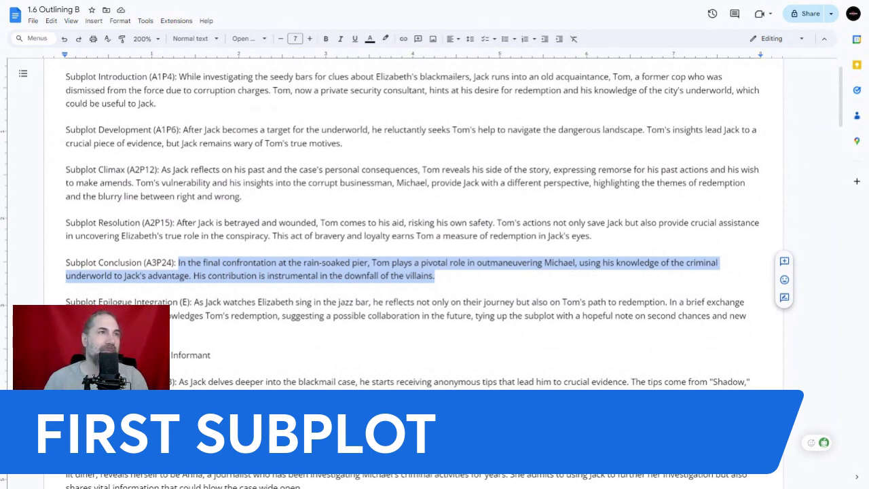
pyautogui.scroll(-1, 407, 238)
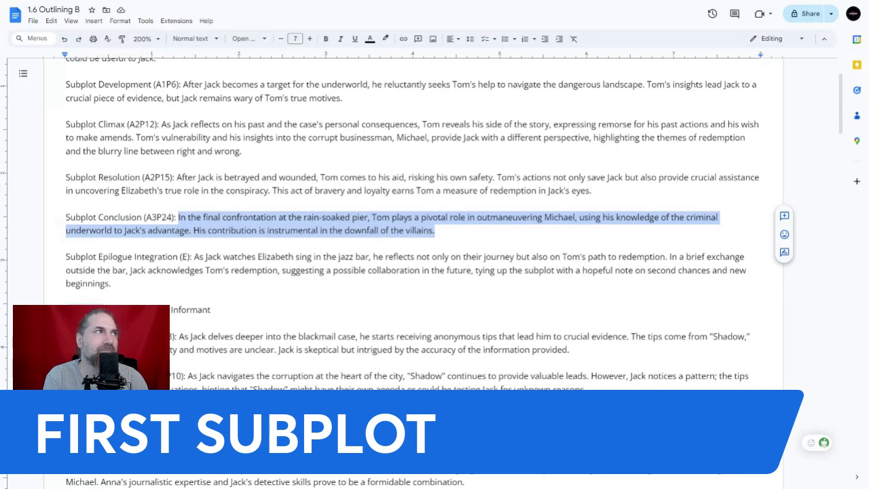
pyautogui.scroll(-3, 413, 272)
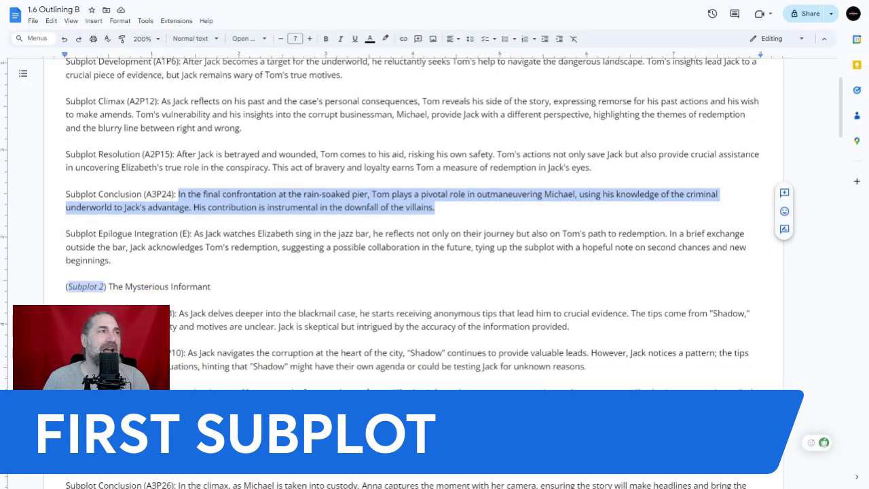
pyautogui.moveTo(194, 166); pyautogui.dragTo(110, 193)
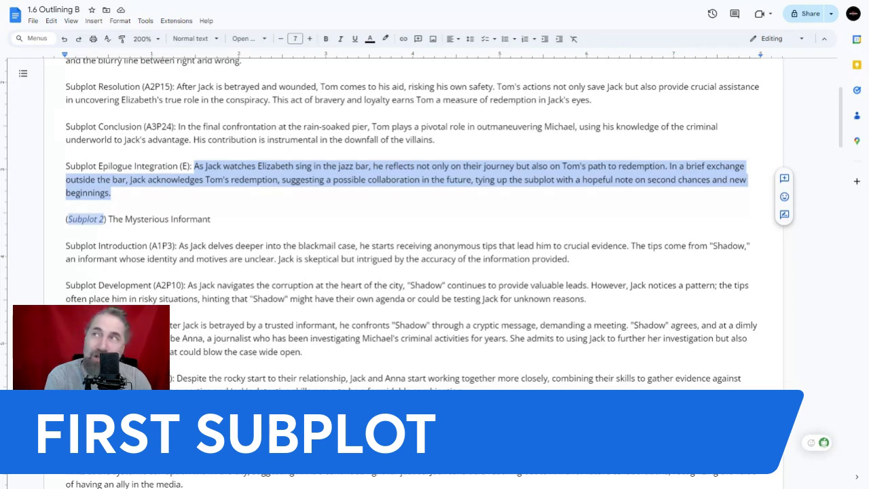
# Go over the Subplot 1 paragraphs again, highlighting the full Conclusion (A3P24) and Epilogue Integration (E) entries.
pyautogui.scroll(5, 430, 272)
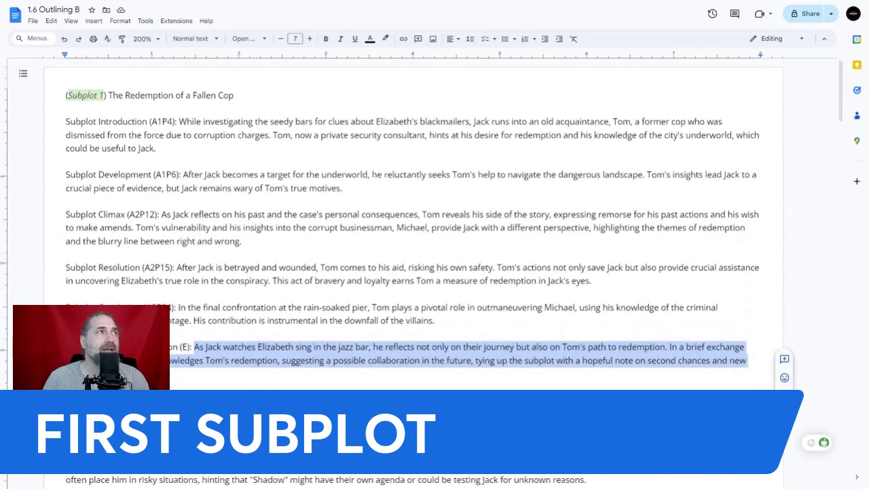
pyautogui.tripleClick(407, 136)
pyautogui.moveTo(408, 135); pyautogui.dragTo(340, 188)
pyautogui.moveTo(66, 214); pyautogui.dragTo(74, 294)
pyautogui.moveTo(435, 320); pyautogui.dragTo(66, 307)
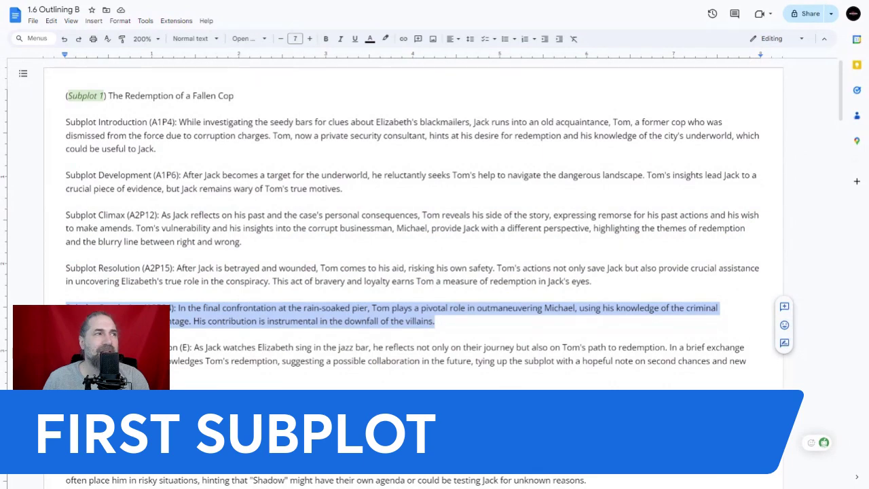
pyautogui.scroll(-3, 435, 272)
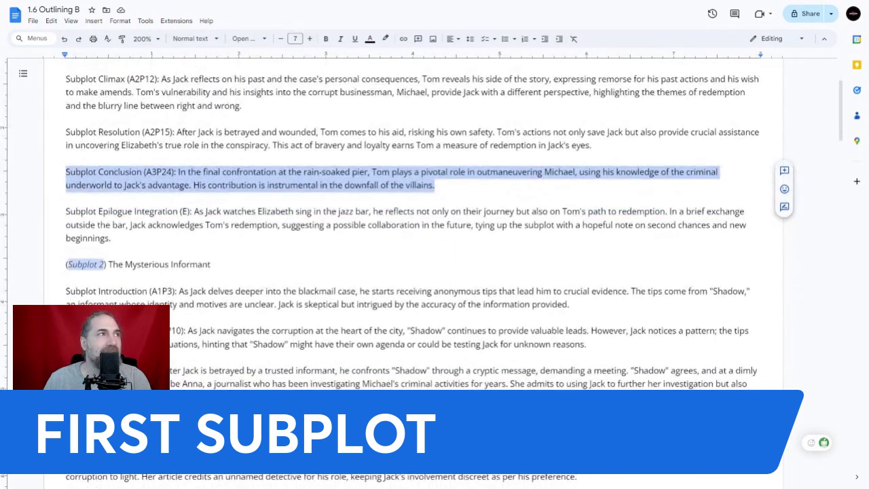
pyautogui.doubleClick(255, 225)
pyautogui.tripleClick(254, 225)
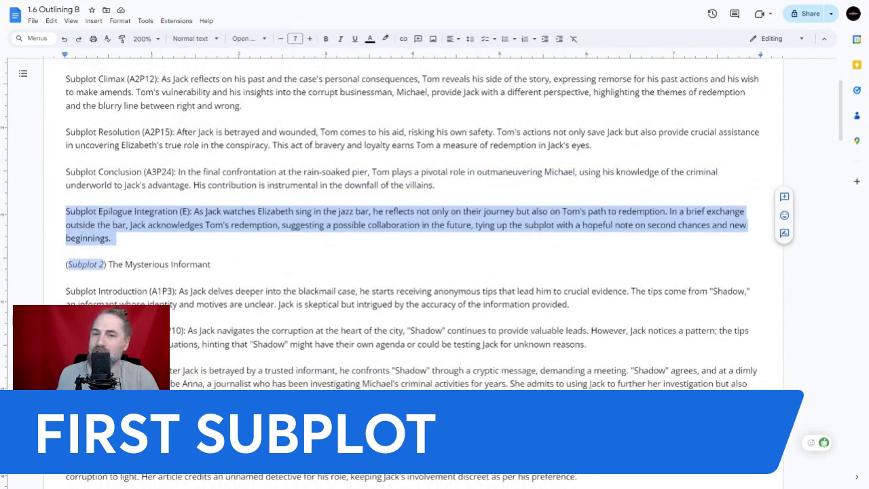
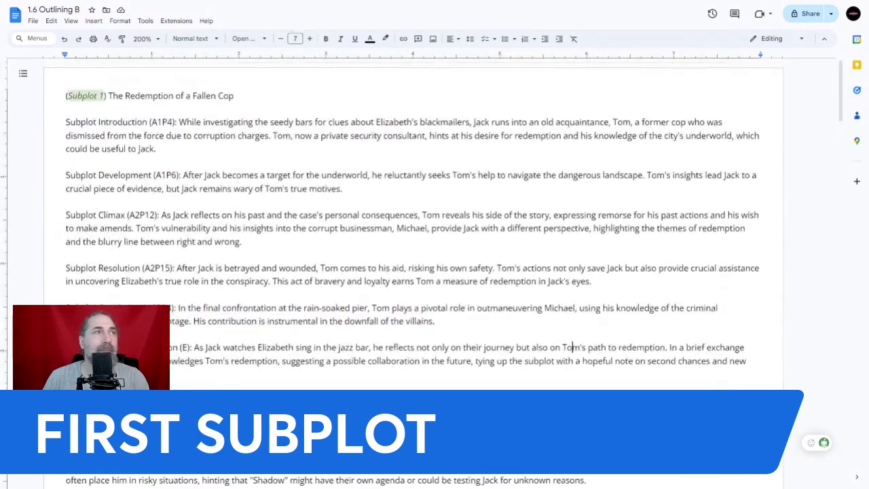
# Copy the Subplot Introduction (A1P4) description of Subplot 1, without its label.
pyautogui.scroll(-15, 568, 345)
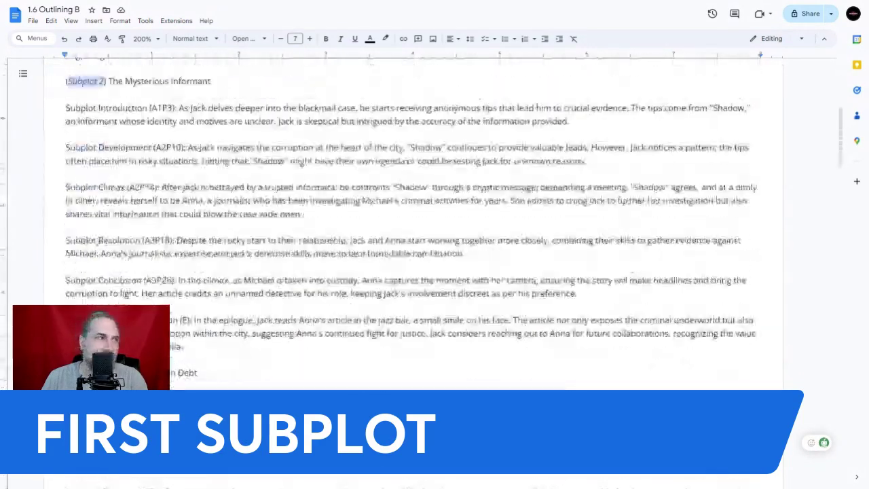
pyautogui.scroll(-5, 435, 272)
pyautogui.scroll(10, 435, 271)
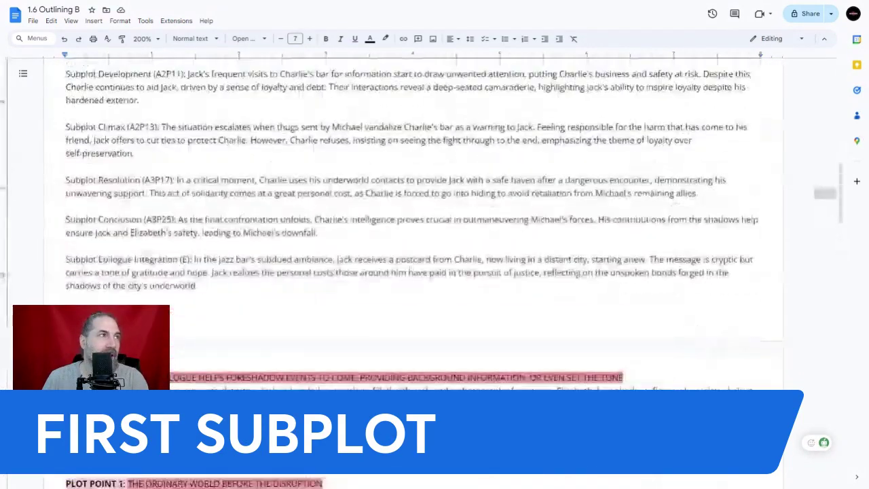
pyautogui.scroll(5, 568, 310)
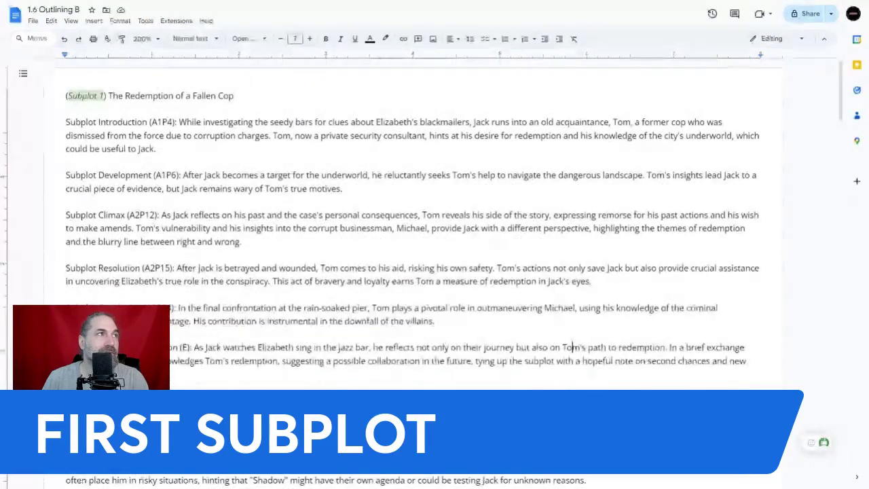
pyautogui.moveTo(156, 149); pyautogui.dragTo(177, 123)
pyautogui.hotkey('ctrl', 'c')
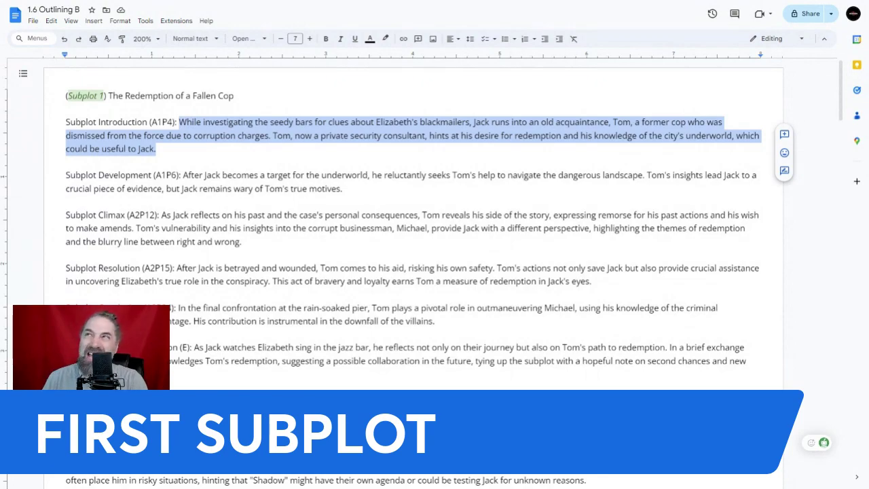
# Paste the copied Subplot Introduction description into the Subplot 1 bullet under Plot Point 4 in the Act 1 outline.
pyautogui.scroll(-20, 414, 217)
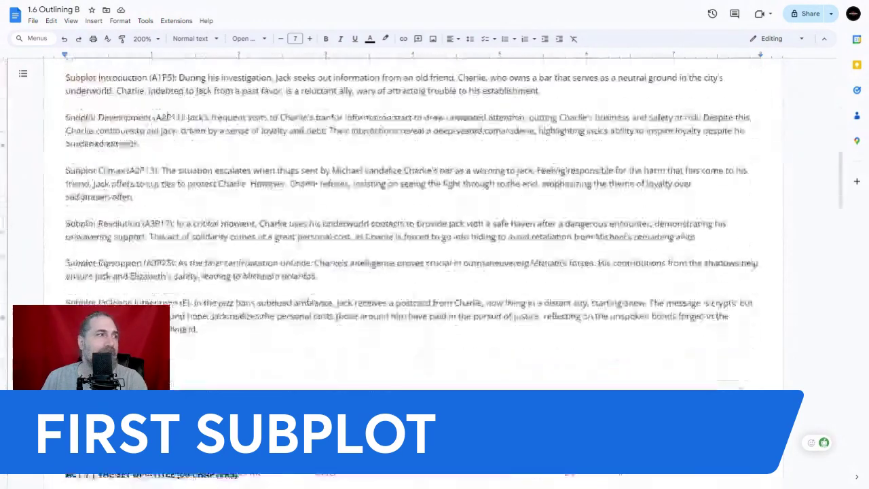
pyautogui.scroll(-5, 414, 217)
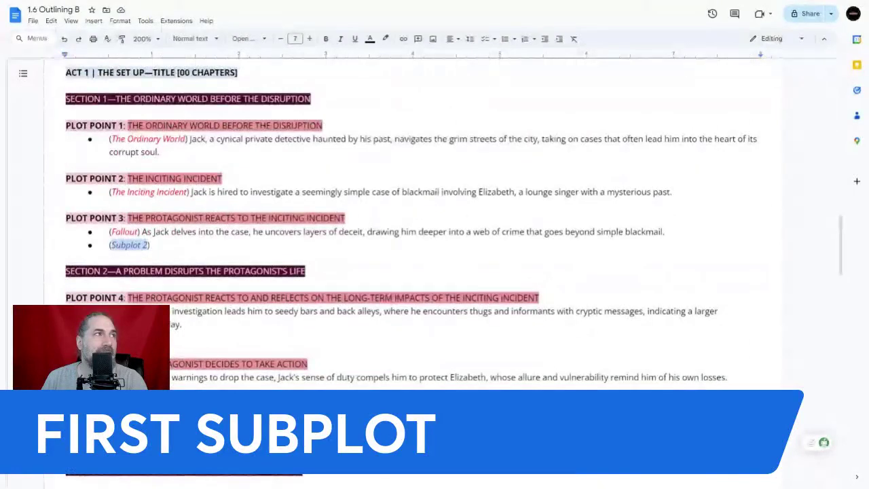
pyautogui.scroll(-1, 414, 217)
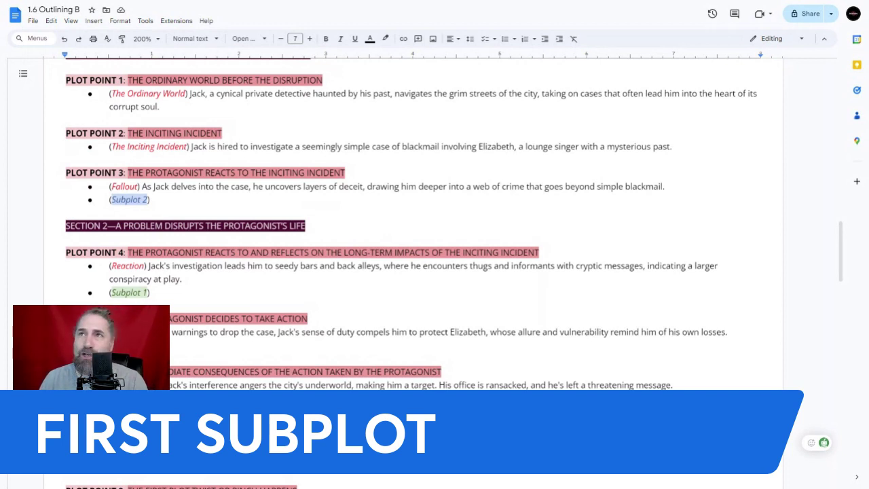
pyautogui.scroll(-1, 413, 224)
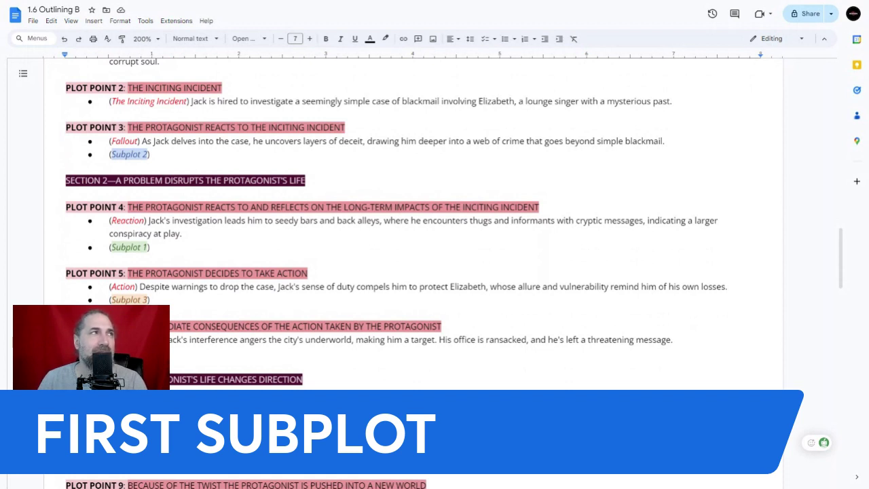
pyautogui.click(184, 233)
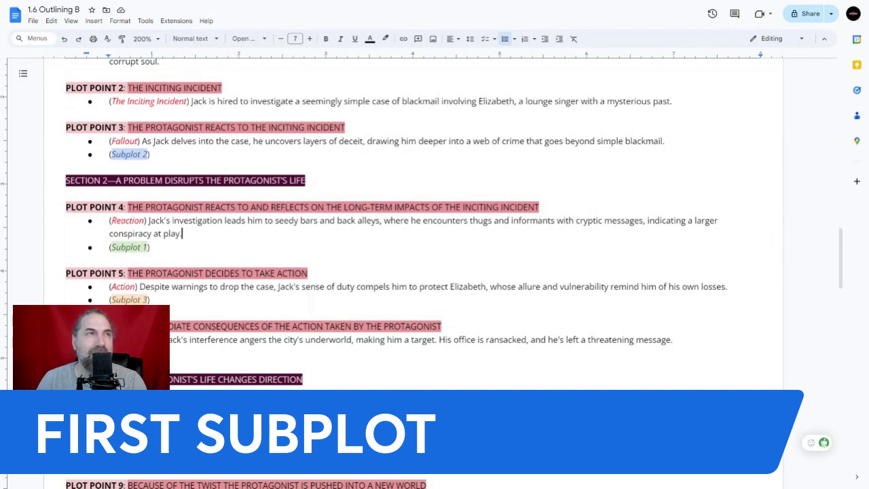
pyautogui.click(153, 248)
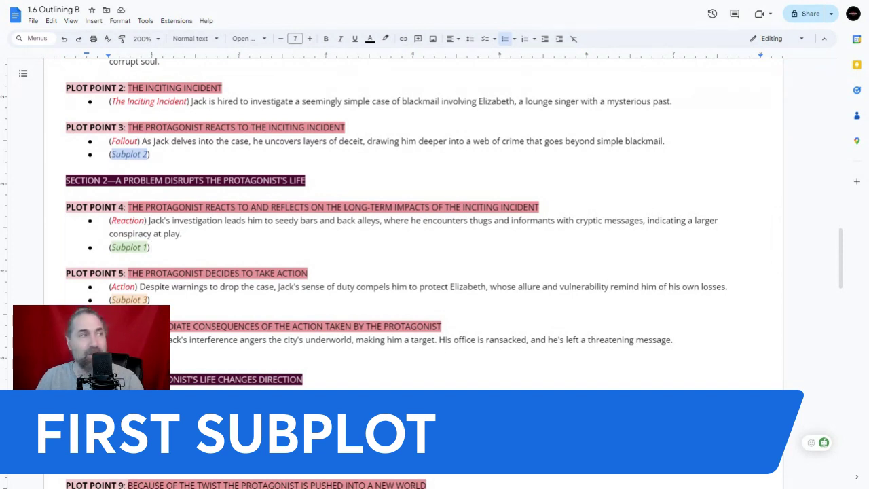
pyautogui.hotkey('ctrl', 'v')
# Compare the "seedy bars" wording in Plot Point 4's Reaction bullet with the same phrase in its Subplot 1 bullet.
pyautogui.scroll(-1, 434, 204)
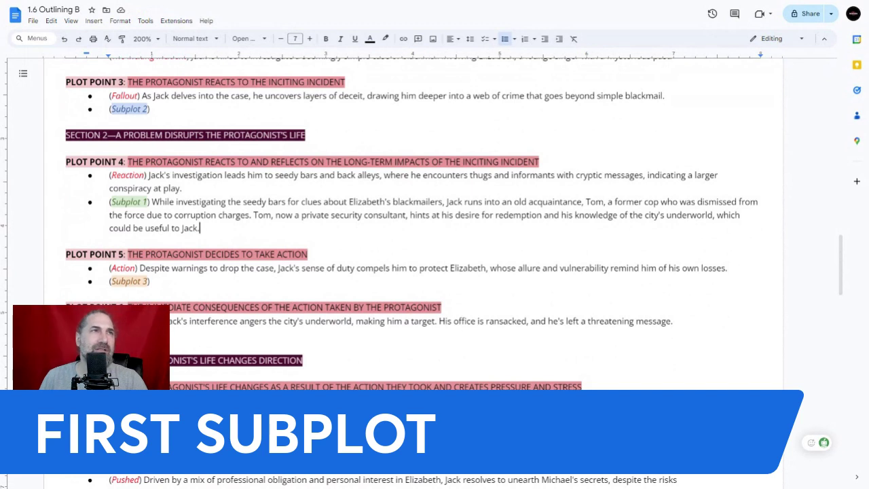
pyautogui.moveTo(242, 202); pyautogui.dragTo(319, 176)
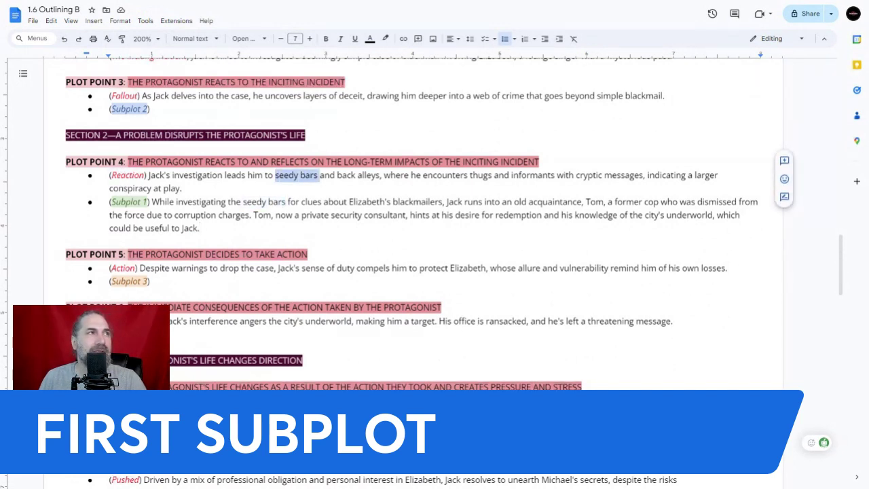
pyautogui.moveTo(241, 202); pyautogui.dragTo(286, 201)
pyautogui.click(520, 214)
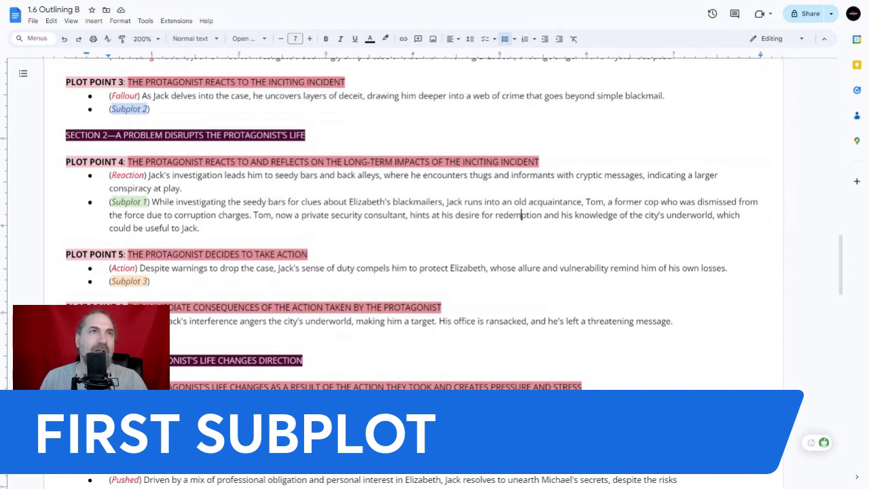
# Mark the Subplot Introduction (A1P4) description in the Subplot 1 notes with a light red highlight, leaving its label unmarked.
pyautogui.moveTo(200, 228); pyautogui.dragTo(152, 202)
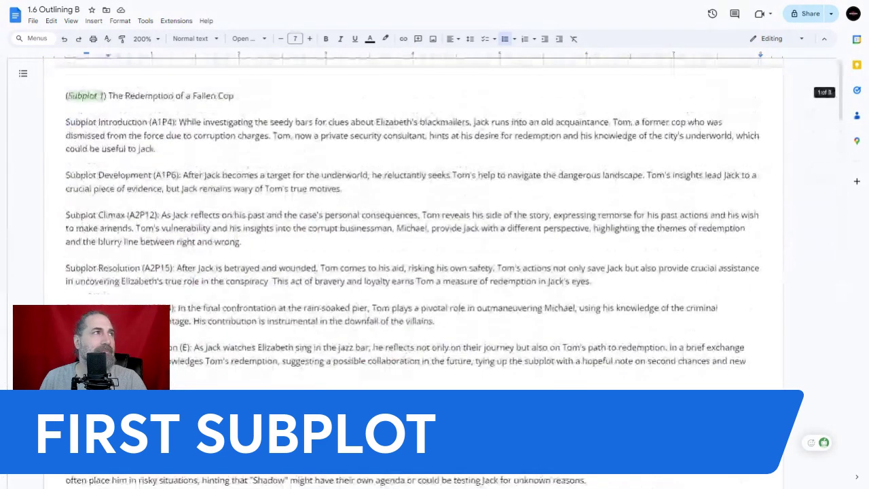
pyautogui.moveTo(156, 149); pyautogui.dragTo(179, 122)
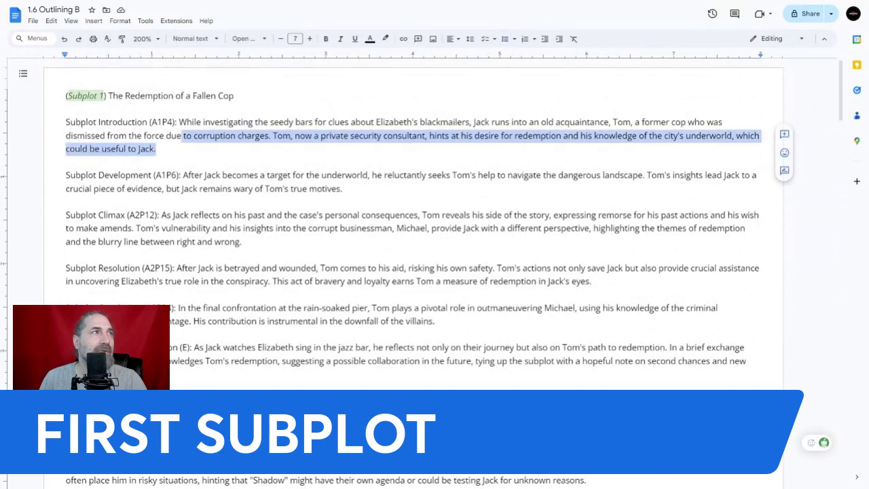
pyautogui.click(385, 38)
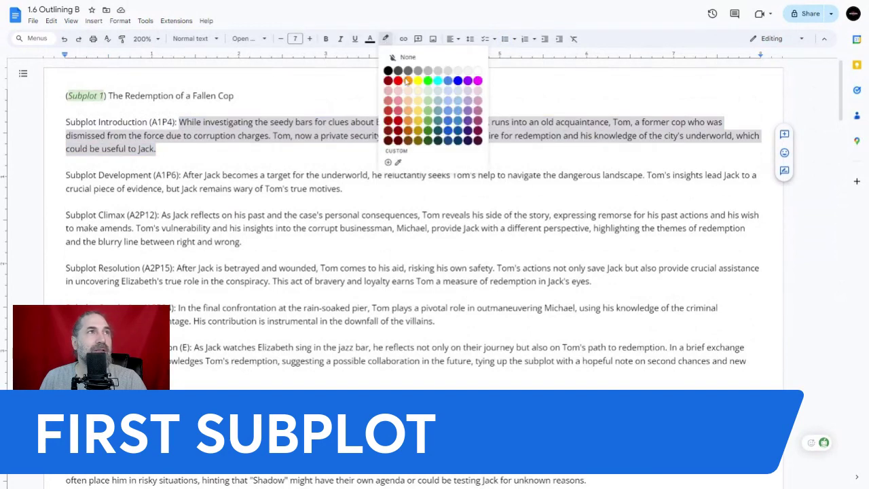
pyautogui.click(401, 90)
# Copy the Subplot Development (A1P6) description, without its label, into the Subplot 1 bullet under Plot Point 6.
pyautogui.moveTo(343, 188); pyautogui.dragTo(183, 175)
pyautogui.hotkey('ctrl', 'c')
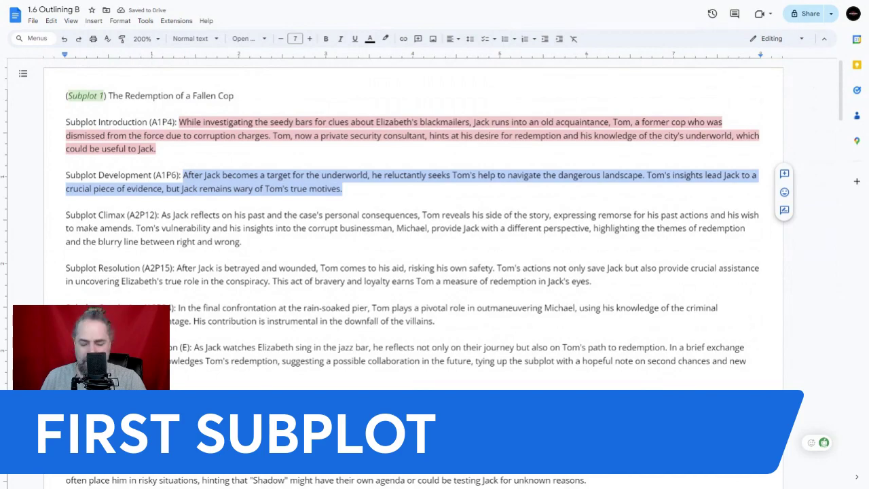
pyautogui.click(242, 241)
pyautogui.scroll(-20, 408, 271)
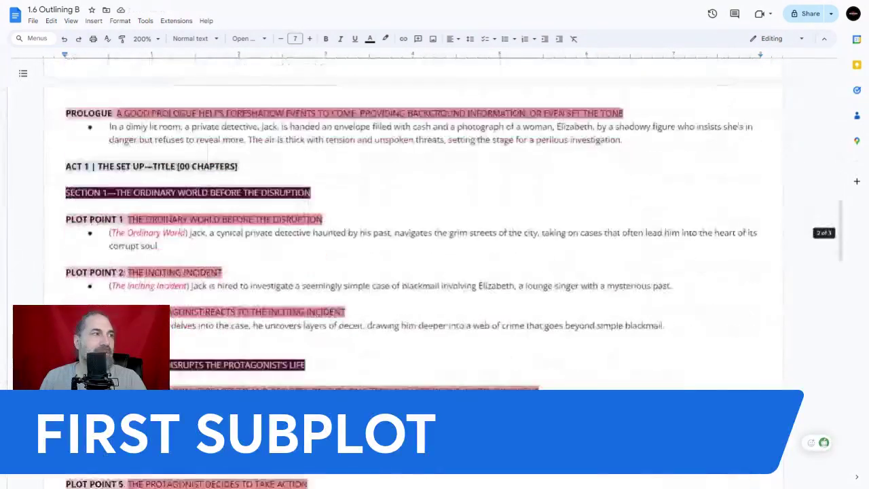
pyautogui.scroll(-5, 407, 271)
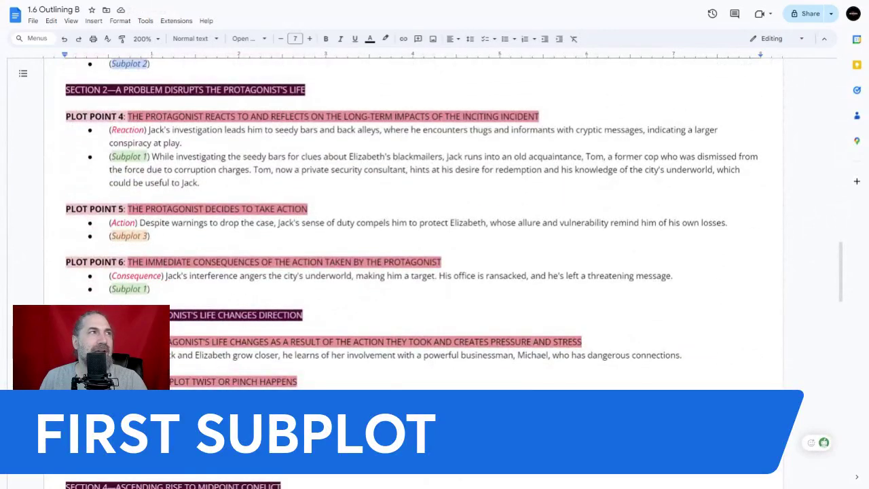
pyautogui.click(151, 236)
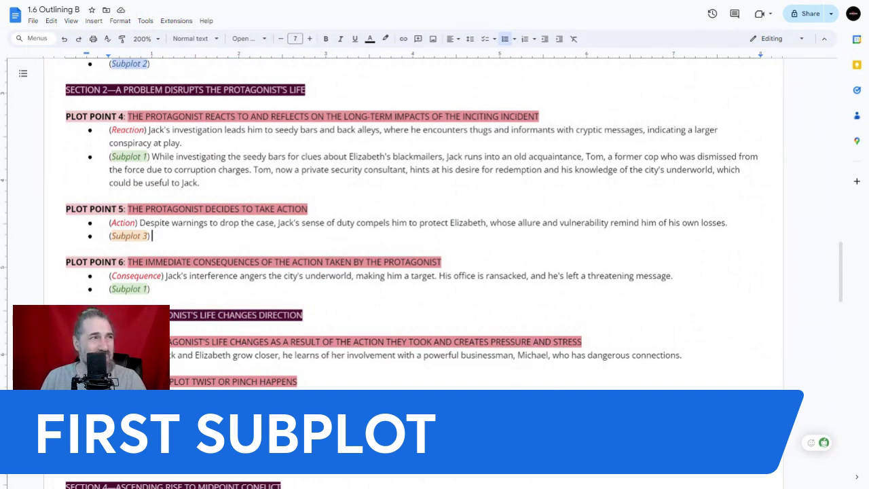
pyautogui.click(673, 275)
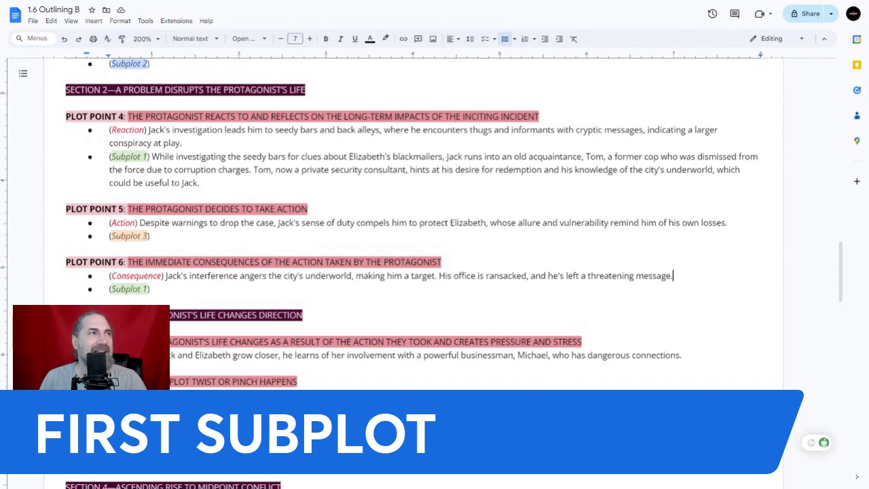
pyautogui.click(152, 288)
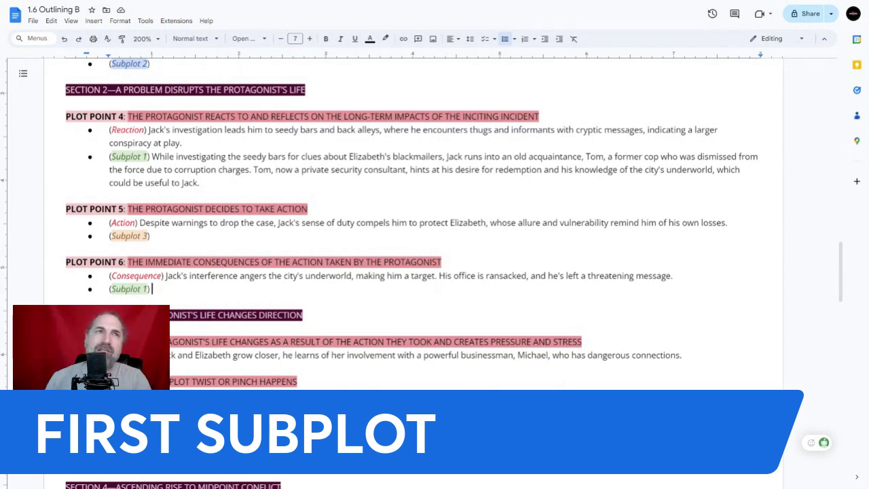
pyautogui.hotkey('ctrl', 'v')
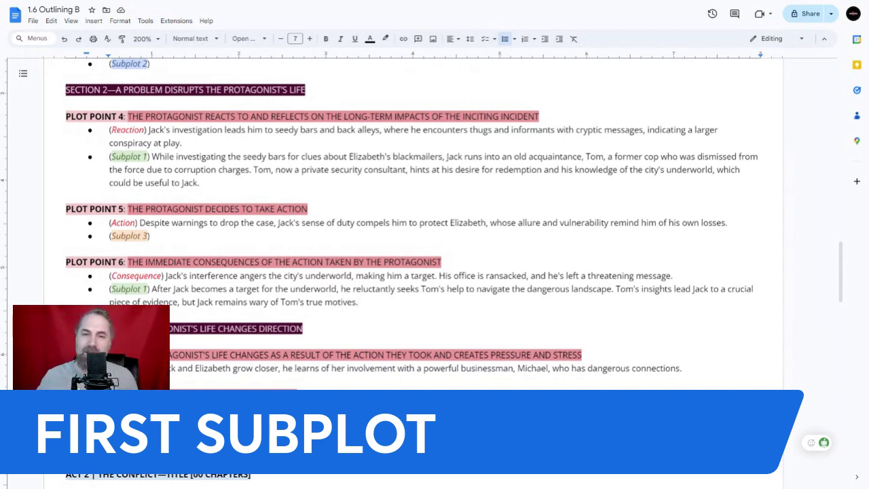
# Mark the Subplot Development (A1P6) description in the Subplot 1 notes with the same light red highlight.
pyautogui.scroll(10, 421, 271)
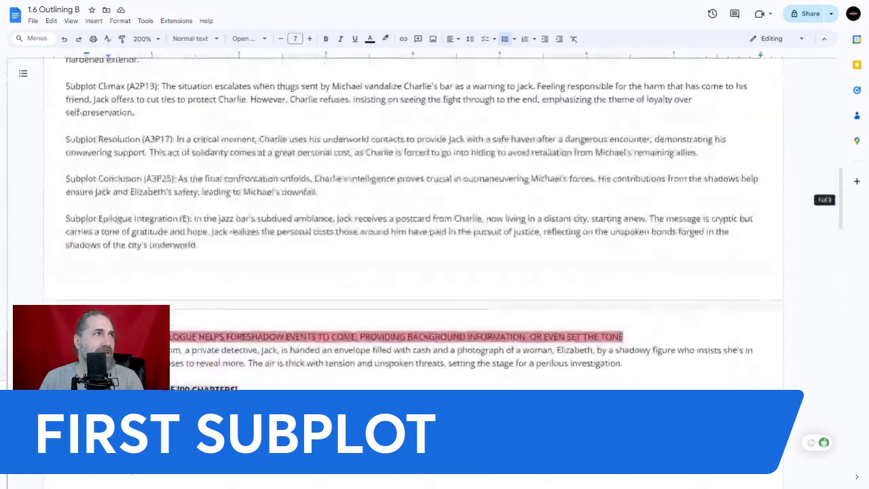
pyautogui.scroll(20, 421, 271)
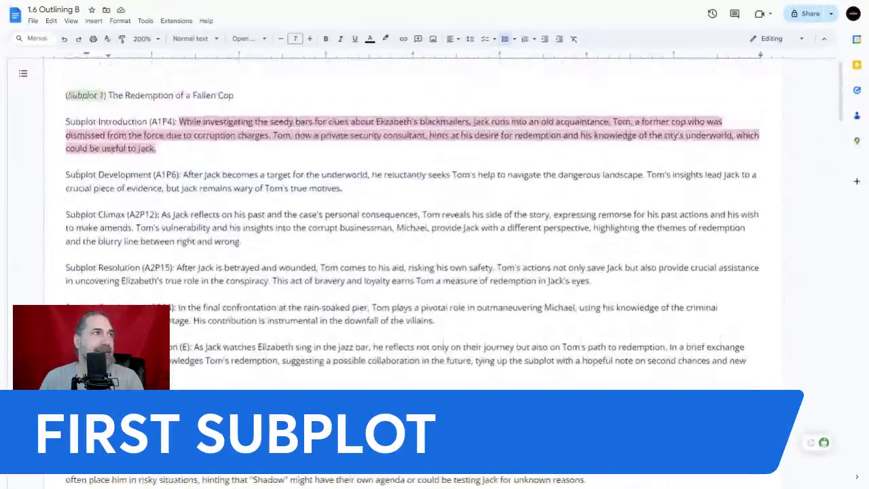
pyautogui.hotkey('shift', 'Up')
pyautogui.hotkey('ctrl', 'shift', 'Left')
pyautogui.hotkey('ctrl', 'shift', 'Left')
pyautogui.hotkey('ctrl', 'shift', 'Left')
pyautogui.hotkey('ctrl', 'shift', 'Left')
pyautogui.hotkey('ctrl', 'shift', 'Left')
pyautogui.hotkey('ctrl', 'shift', 'Left')
pyautogui.hotkey('ctrl', 'shift', 'Left')
pyautogui.hotkey('ctrl', 'shift', 'Left')
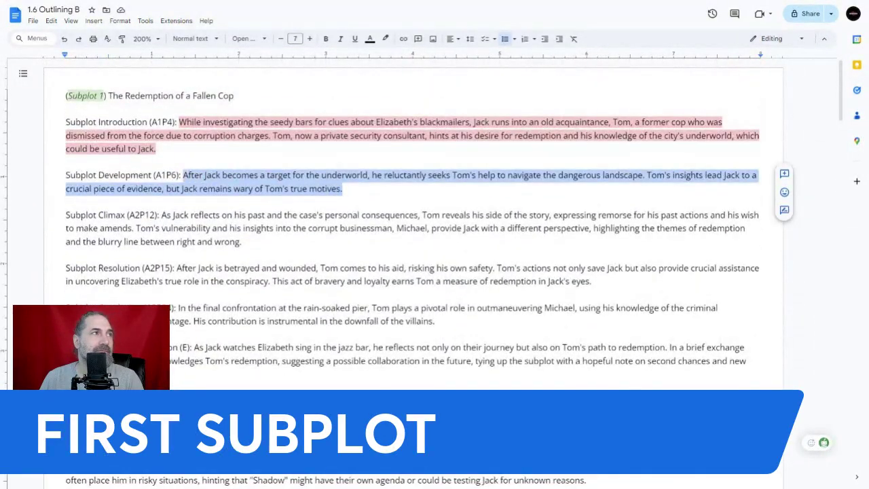
pyautogui.click(385, 39)
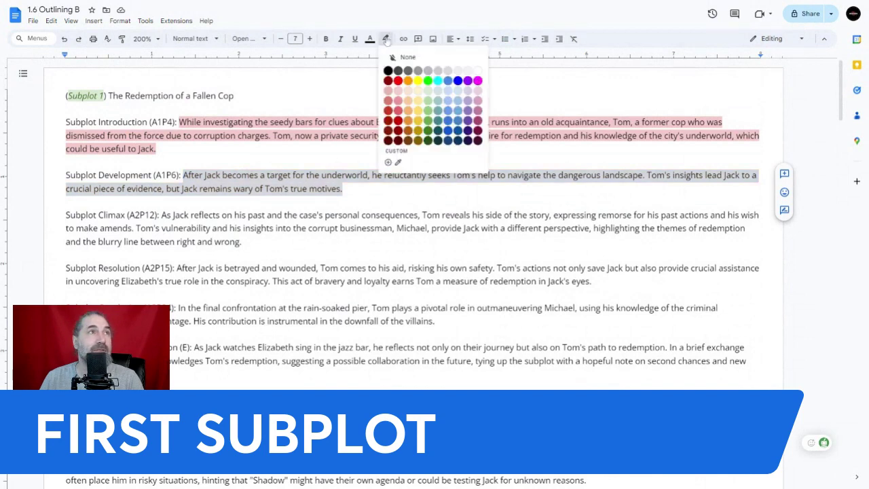
pyautogui.click(398, 94)
# Copy the Subplot Climax (A2P12) description of Subplot 1, without its label.
pyautogui.press('Down')
pyautogui.press('Down')
pyautogui.press('Down')
pyautogui.press('Down')
pyautogui.hotkey('shift', 'Up')
pyautogui.hotkey('shift', 'Up')
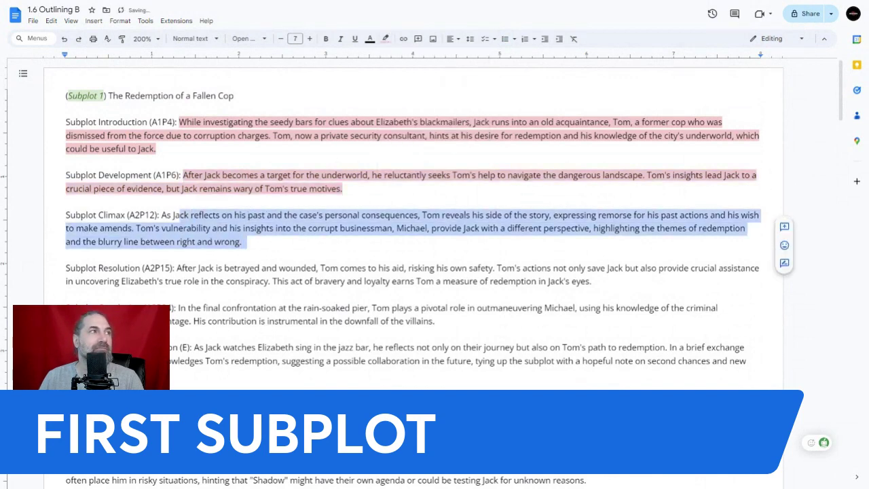
pyautogui.hotkey('ctrl', 'shift', 'Left')
pyautogui.hotkey('ctrl', 'shift', 'Left')
pyautogui.hotkey('ctrl', 'shift', 'Left')
pyautogui.hotkey('ctrl', 'shift', 'Left')
pyautogui.hotkey('ctrl', 'shift', 'Left')
pyautogui.hotkey('ctrl', 'shift', 'Left')
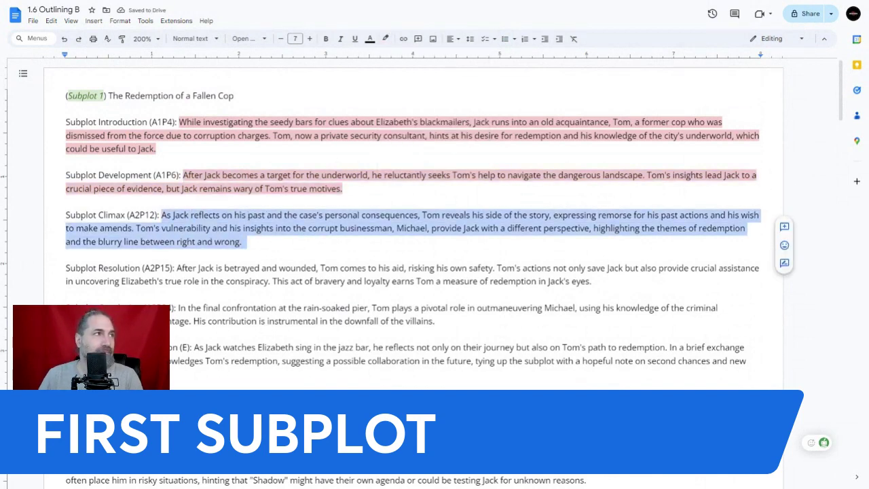
# Paste the Subplot Climax description into the Subplot 1 bullet under Plot Point 12 in Act 2 and remove the surplus line after it.
pyautogui.scroll(-20, 435, 271)
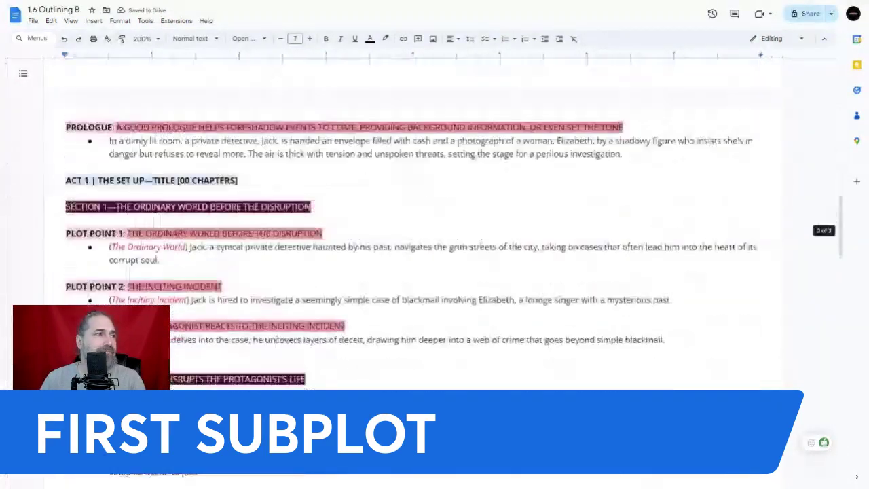
pyautogui.scroll(-10, 435, 271)
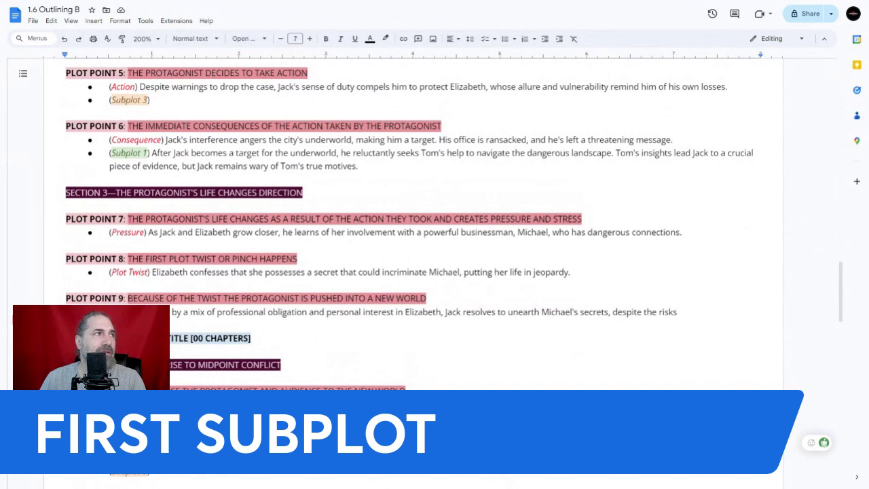
pyautogui.moveTo(676, 311); pyautogui.dragTo(65, 219)
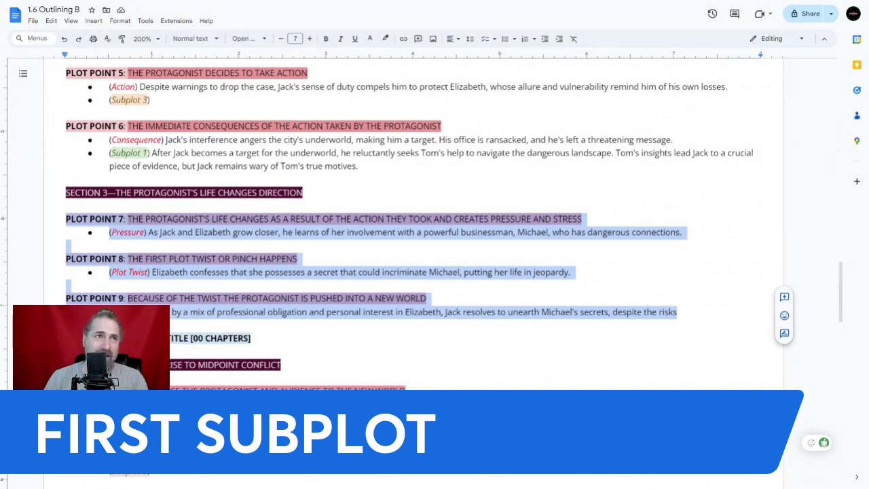
pyautogui.click(570, 272)
pyautogui.scroll(-3, 570, 272)
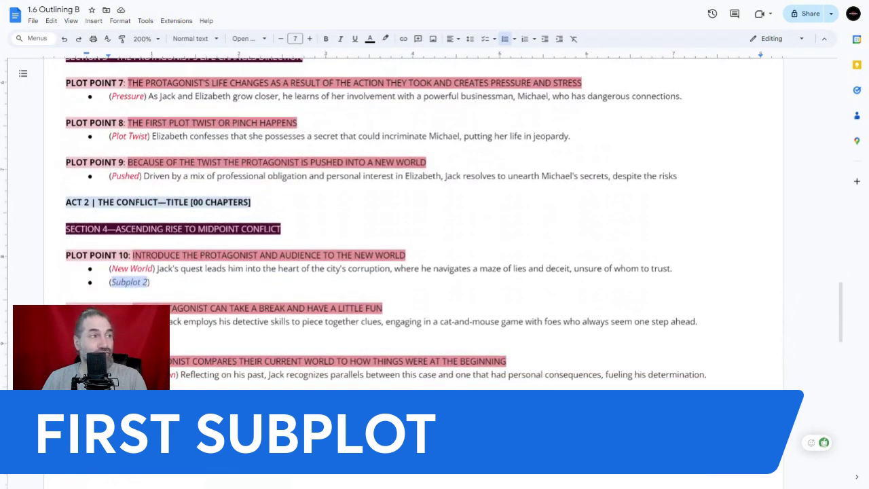
pyautogui.scroll(-1, 421, 224)
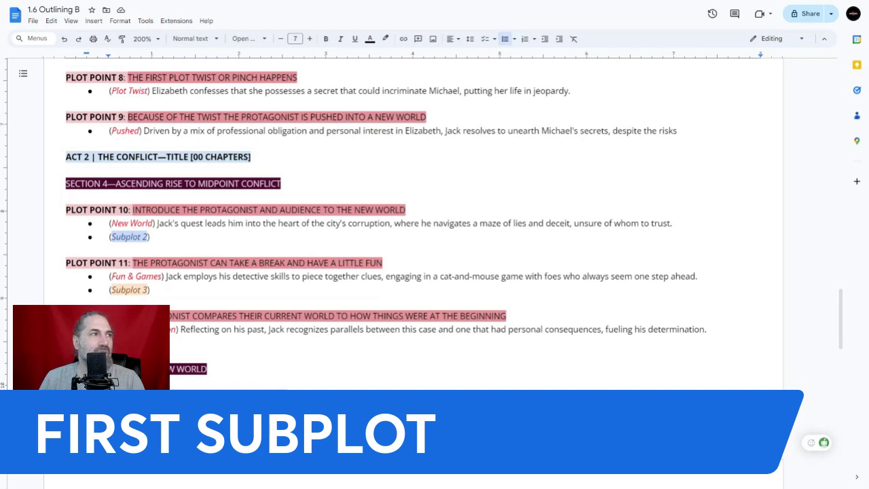
pyautogui.hotkey('ctrl', 'v')
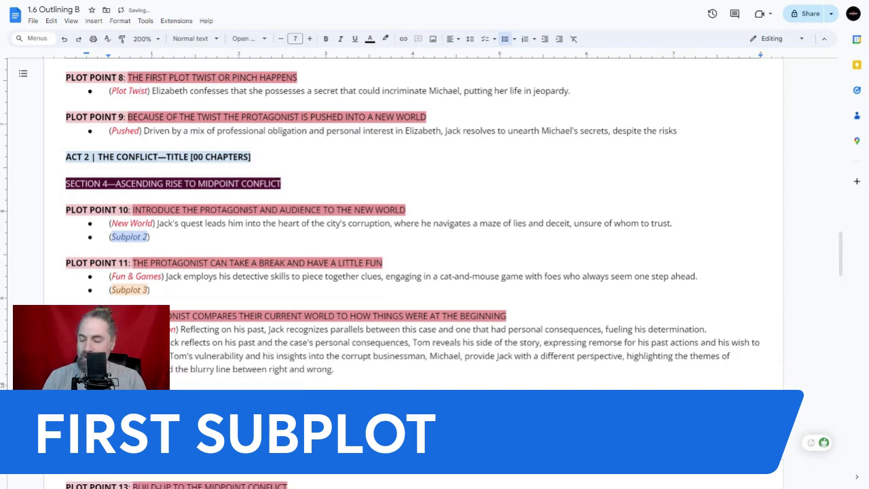
pyautogui.press('Delete')
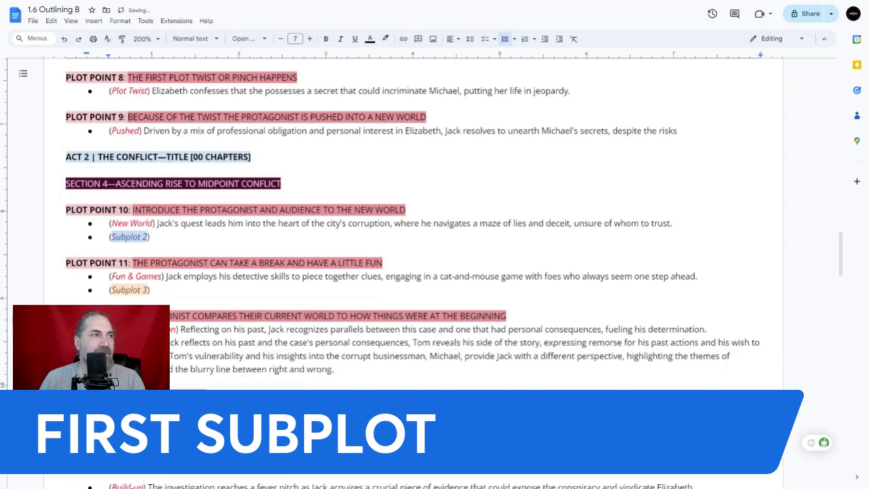
# Highlight the Subplot Climax (A2P12) description in the Subplot 1 notes in light red, leaving its label unmarked.
pyautogui.scroll(-2, 421, 203)
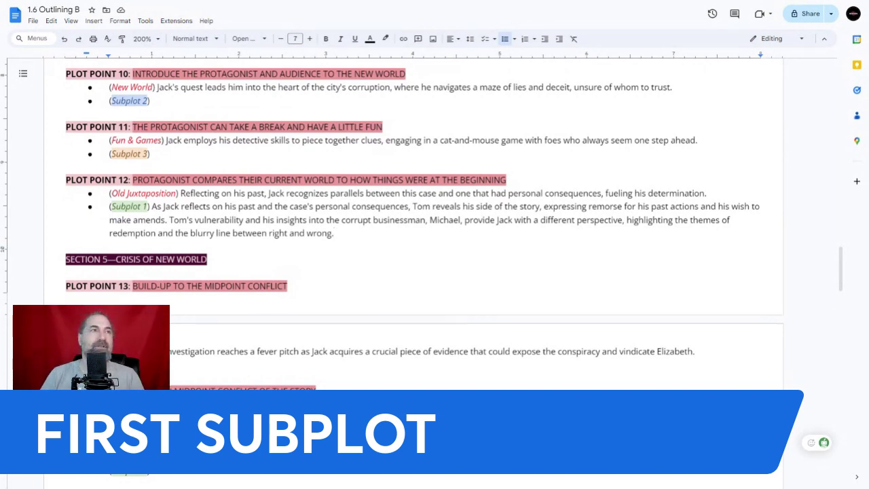
pyautogui.scroll(15, 415, 272)
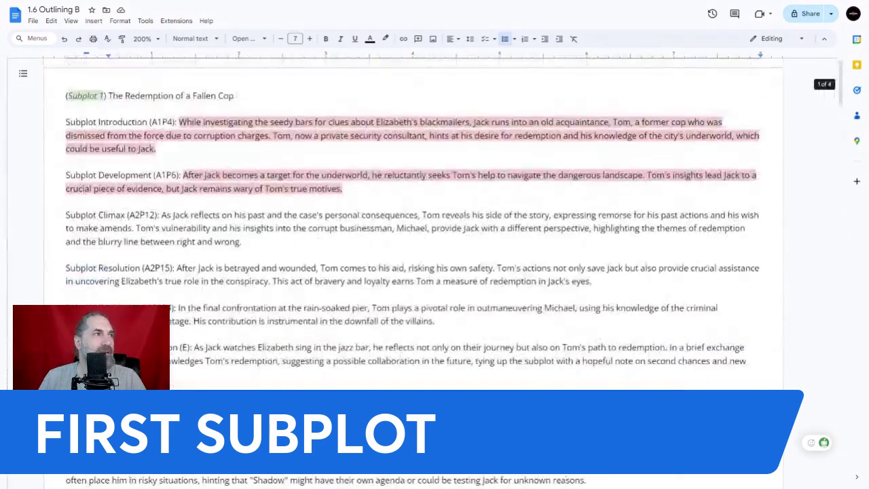
pyautogui.keyDown('shift'); pyautogui.click(162, 215); pyautogui.keyUp('shift')
pyautogui.click(385, 39)
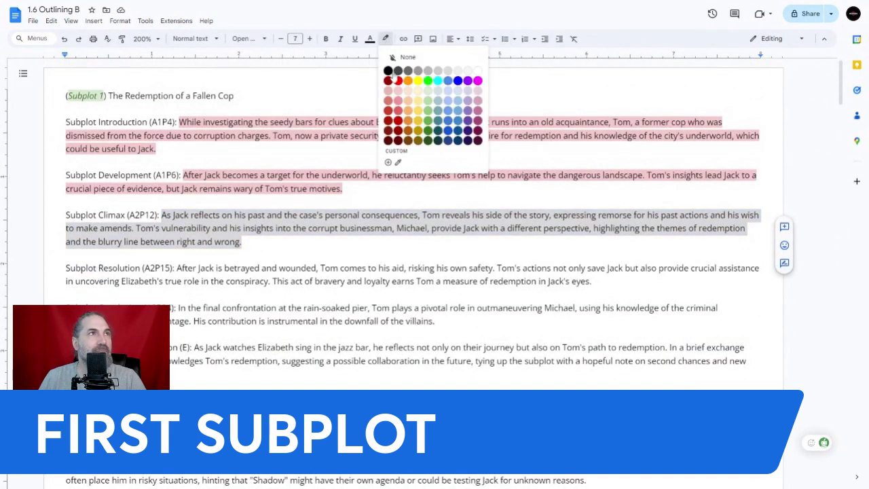
pyautogui.click(398, 91)
# Copy the Subplot Resolution (A2P15) description of Subplot 1, without its label, into the Subplot 1 bullet under Plot Point 15.
pyautogui.scroll(-2, 398, 92)
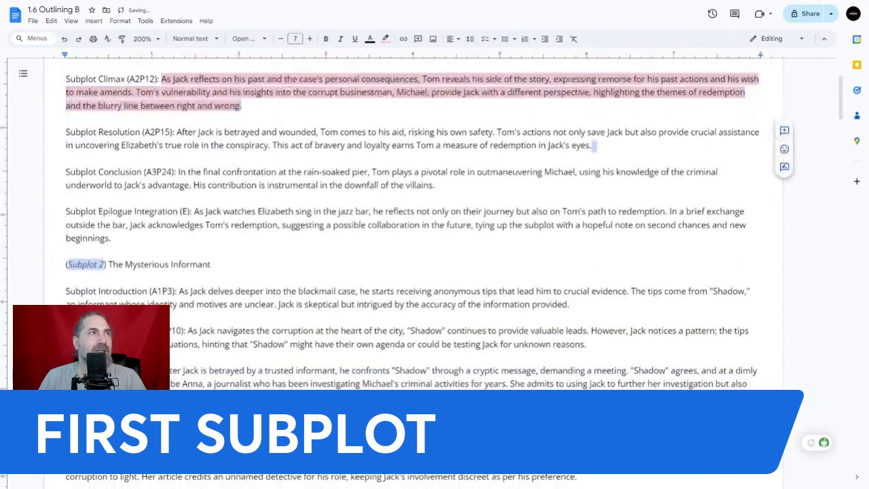
pyautogui.moveTo(594, 144); pyautogui.dragTo(176, 131)
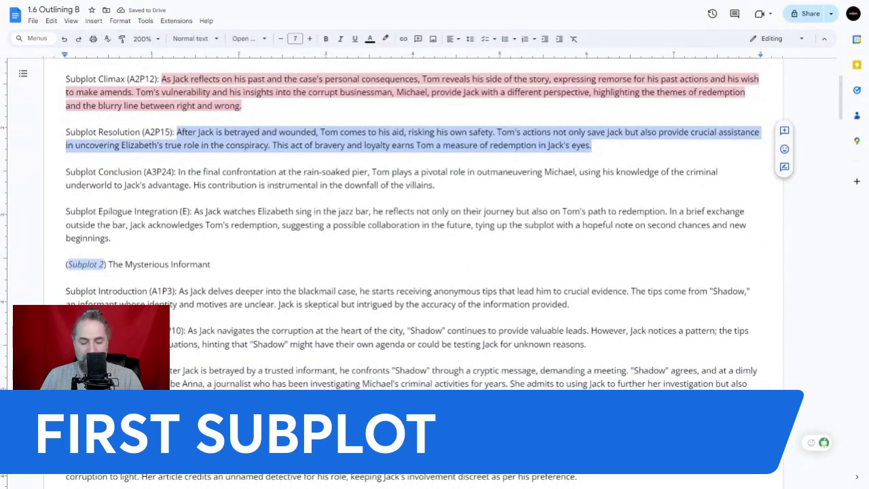
pyautogui.scroll(-15, 413, 271)
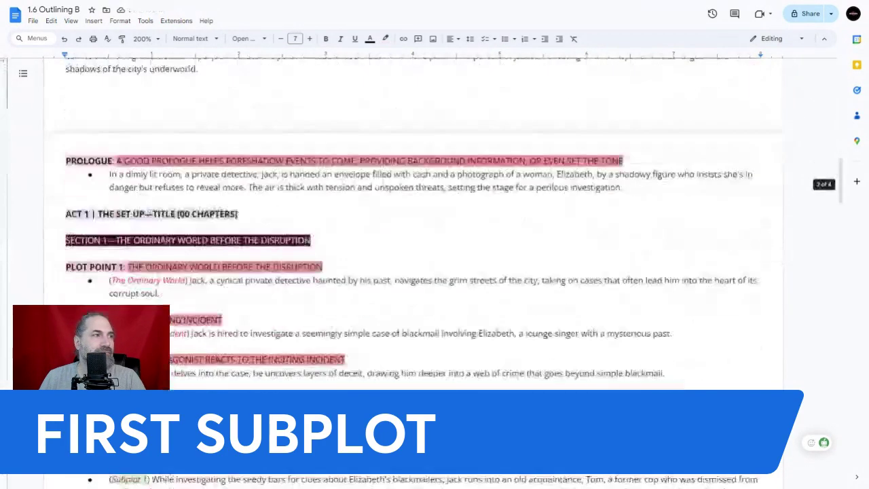
pyautogui.scroll(-5, 413, 271)
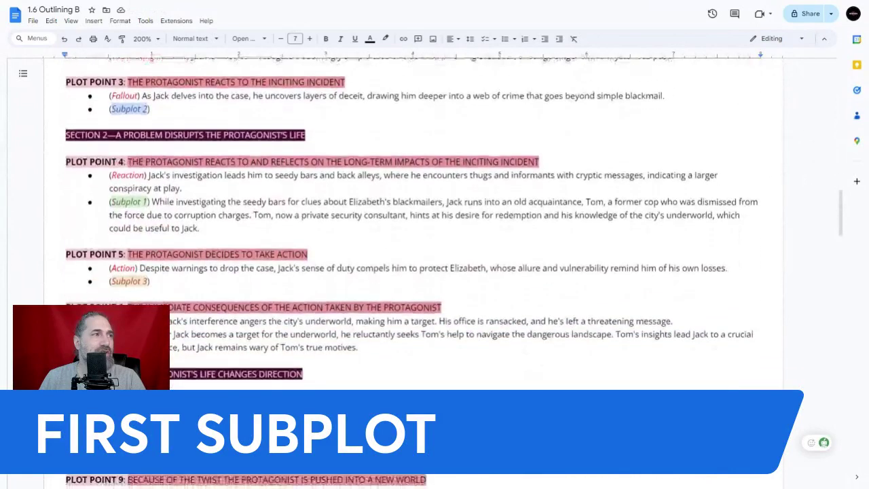
pyautogui.scroll(-3, 413, 271)
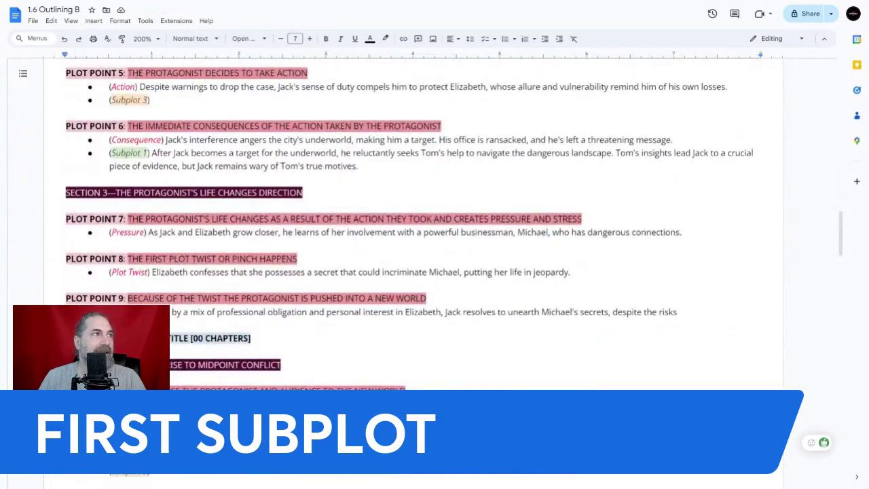
pyautogui.scroll(-1, 413, 272)
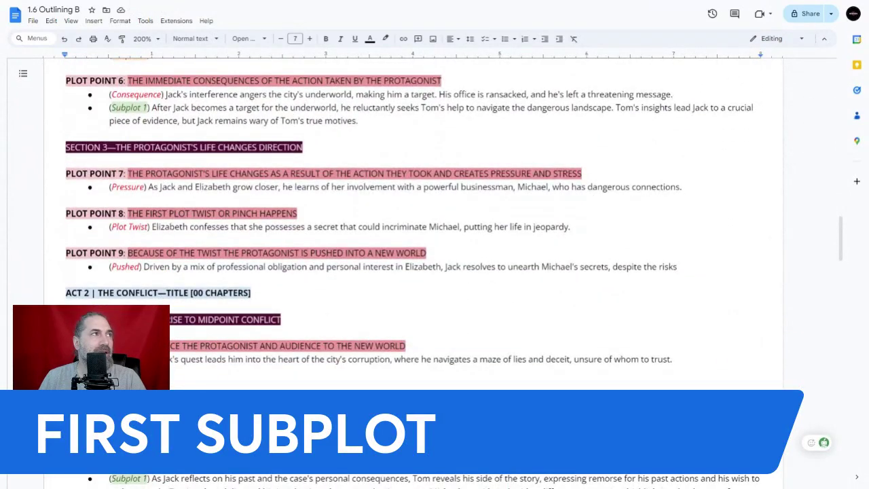
pyautogui.scroll(3, 413, 272)
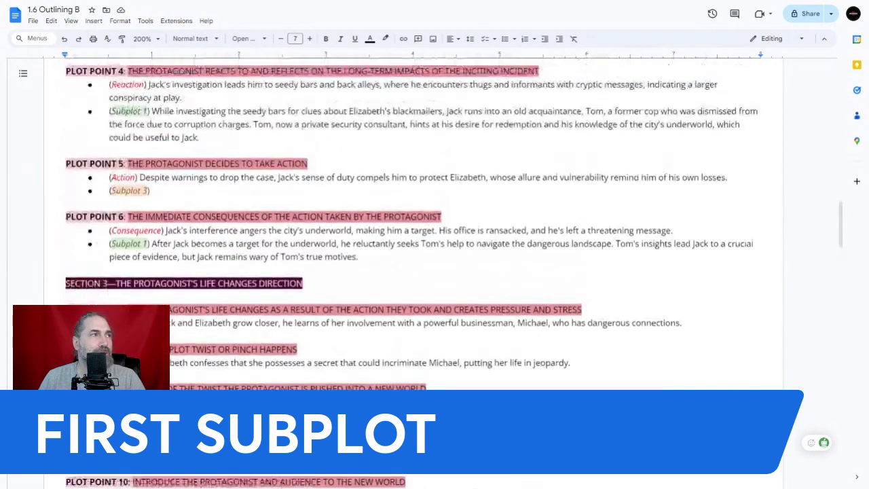
pyautogui.scroll(-3, 413, 272)
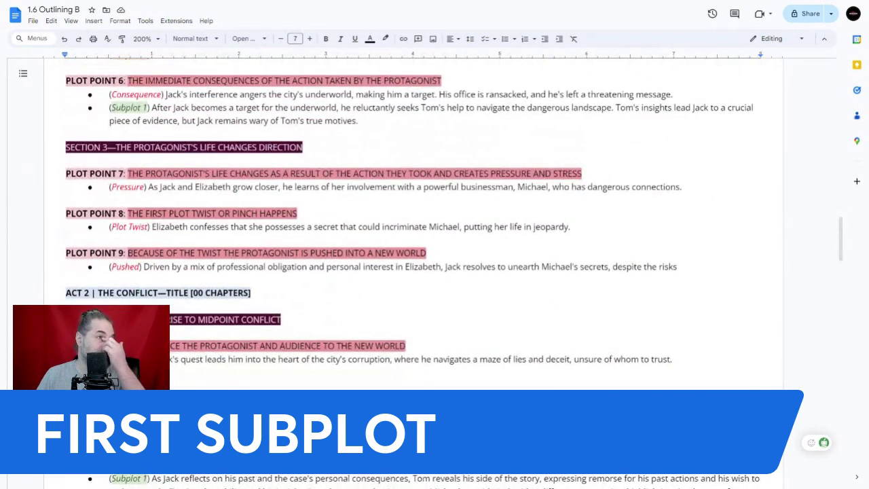
pyautogui.scroll(-10, 413, 272)
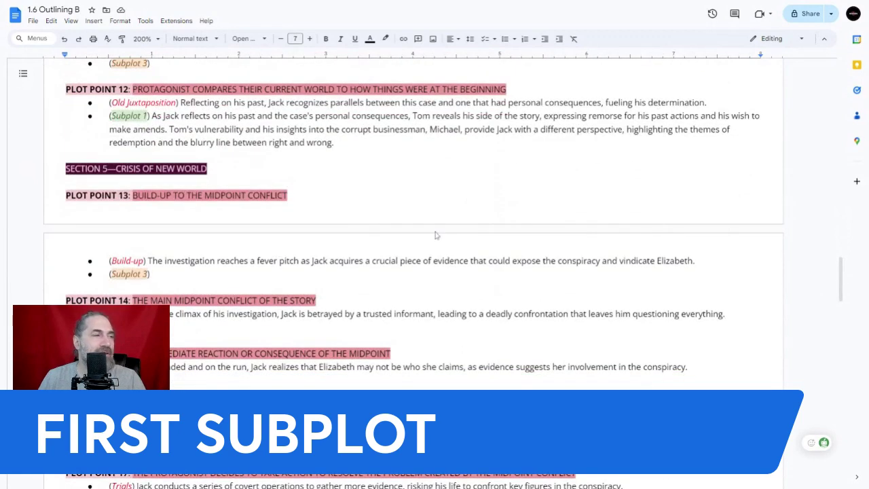
pyautogui.scroll(-1, 433, 230)
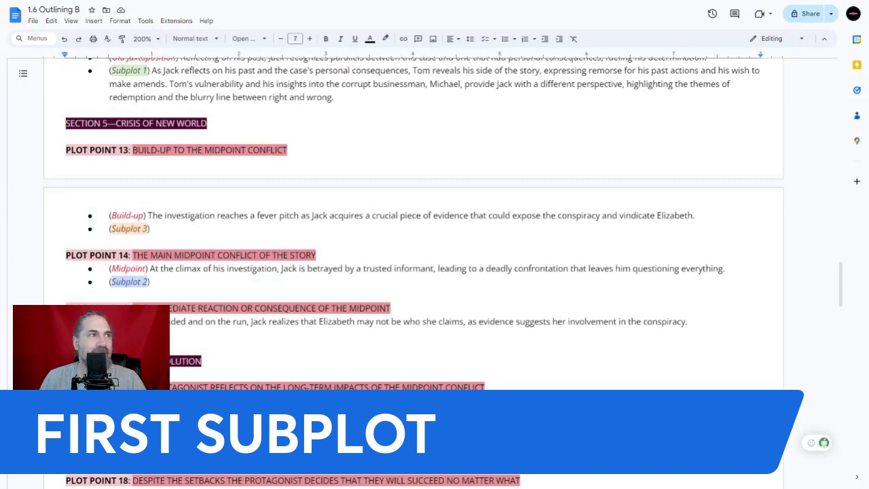
pyautogui.moveTo(281, 268); pyautogui.dragTo(345, 268)
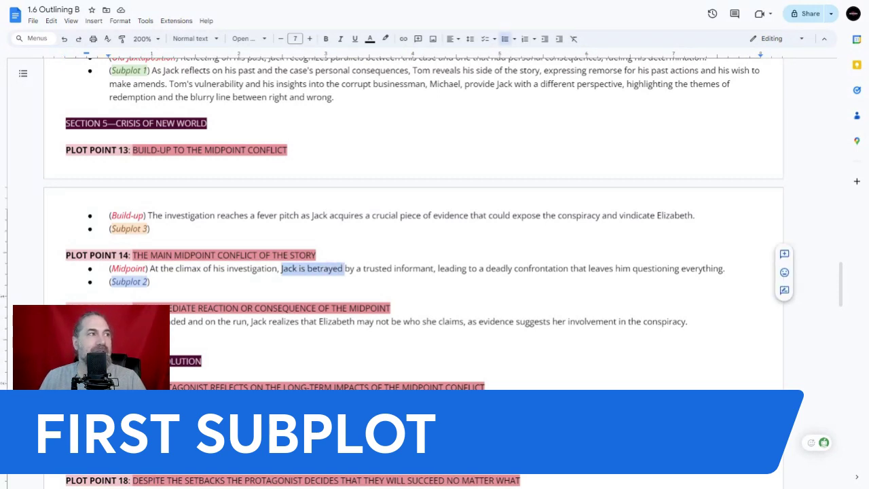
pyautogui.click(151, 334)
pyautogui.write("When Jack is betrayed and wounded, Tom comes to his aid, risking his own safety. Tom's actions not only save Jack but also provide crucial assistance in uncovering Elizabeth's true role in the conspiracy. This act of bravery and loyalty earns Tom a measure of redemption in Jack's eyes.")
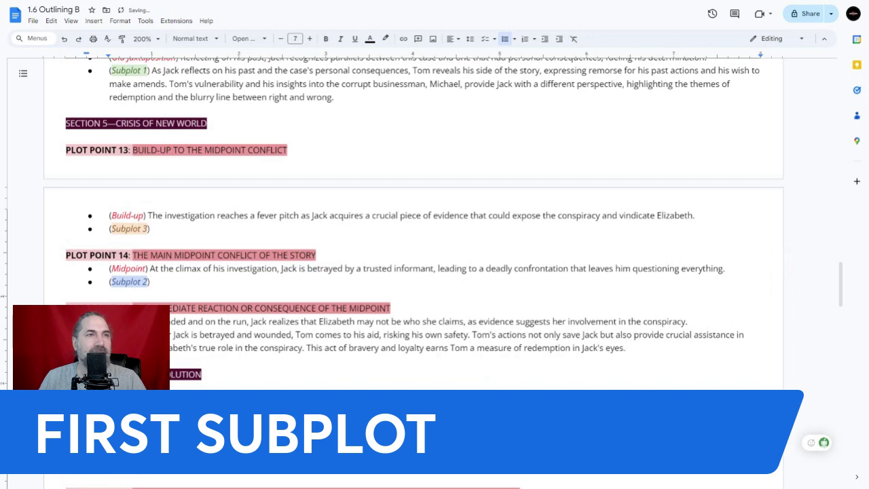
# Mark the Subplot Resolution (A2P15) description in the Subplot 1 notes with the same light red highlight.
pyautogui.scroll(-3, 435, 238)
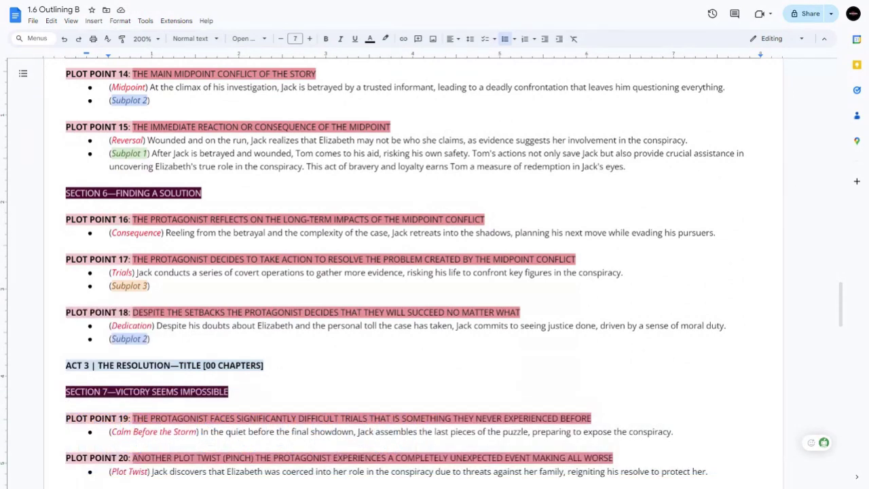
pyautogui.scroll(2, 401, 244)
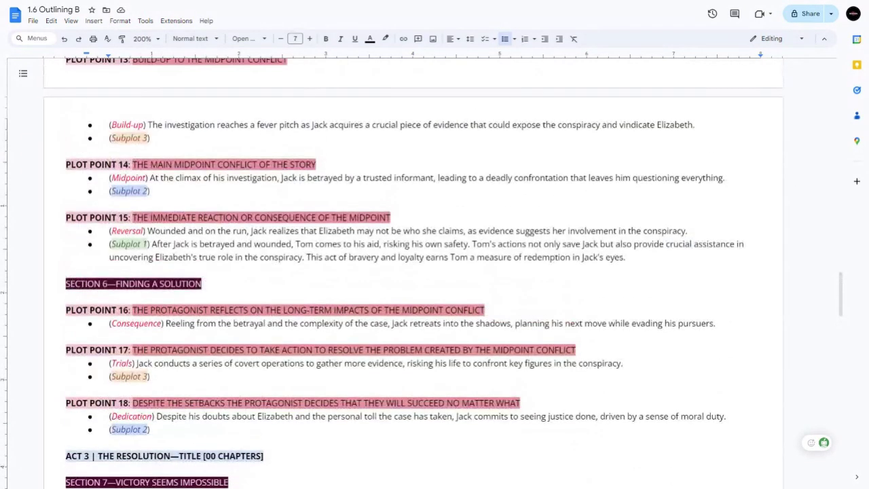
pyautogui.tripleClick(400, 243)
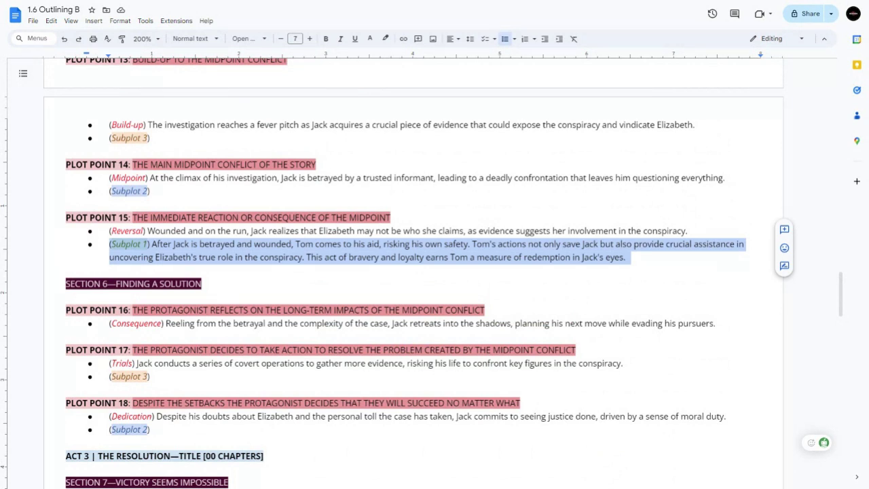
pyautogui.scroll(20, 434, 271)
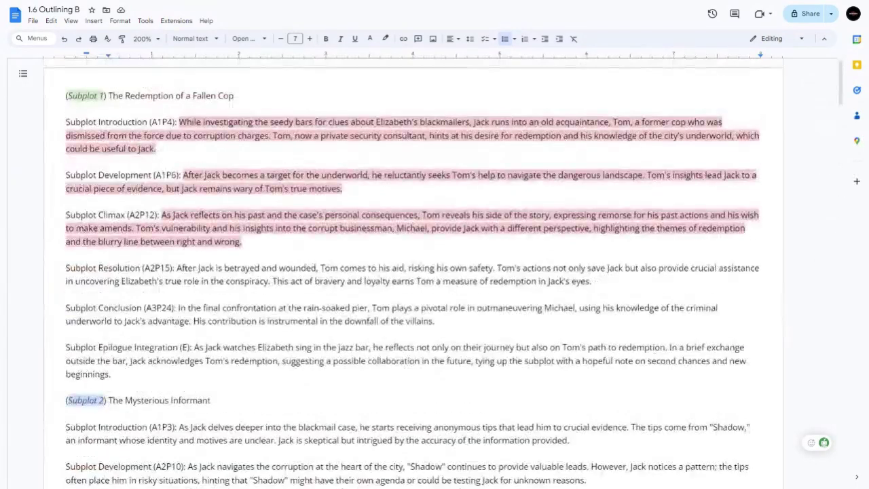
pyautogui.moveTo(176, 267); pyautogui.dragTo(591, 281)
pyautogui.click(385, 38)
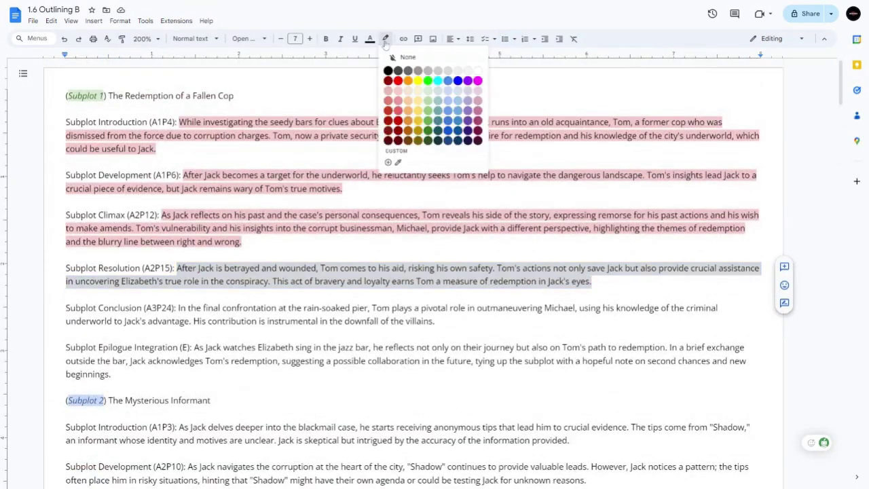
pyautogui.click(397, 91)
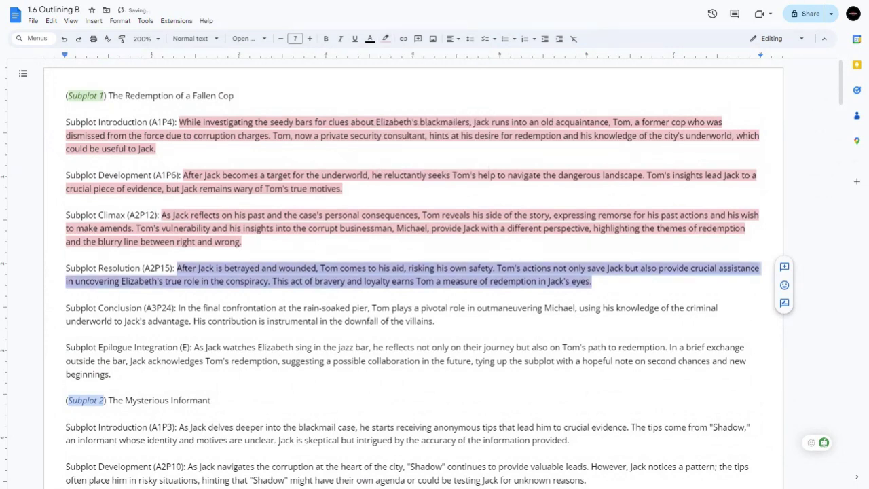
# Copy the Subplot Conclusion (A3P24) description of Subplot 1, without its label, into the Subplot 1 bullet under Plot Point 24 in Act 3.
pyautogui.moveTo(435, 321); pyautogui.dragTo(178, 308)
pyautogui.hotkey('ctrl', 'c')
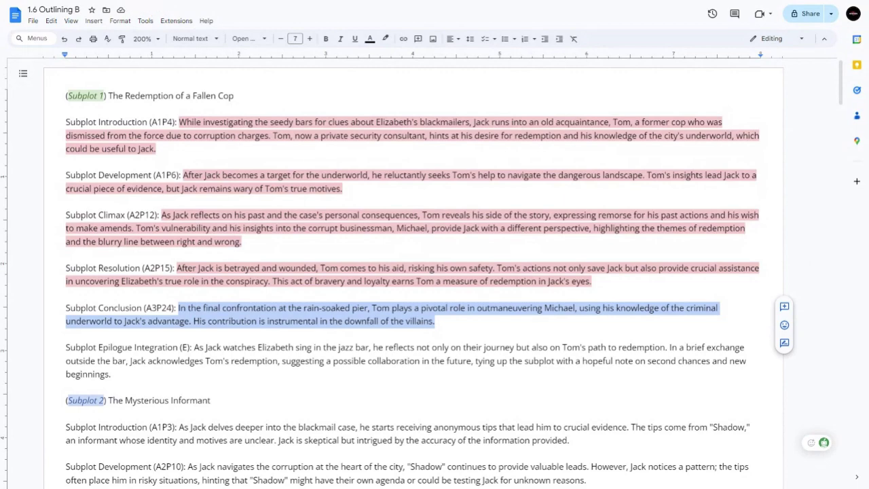
pyautogui.scroll(-20, 434, 272)
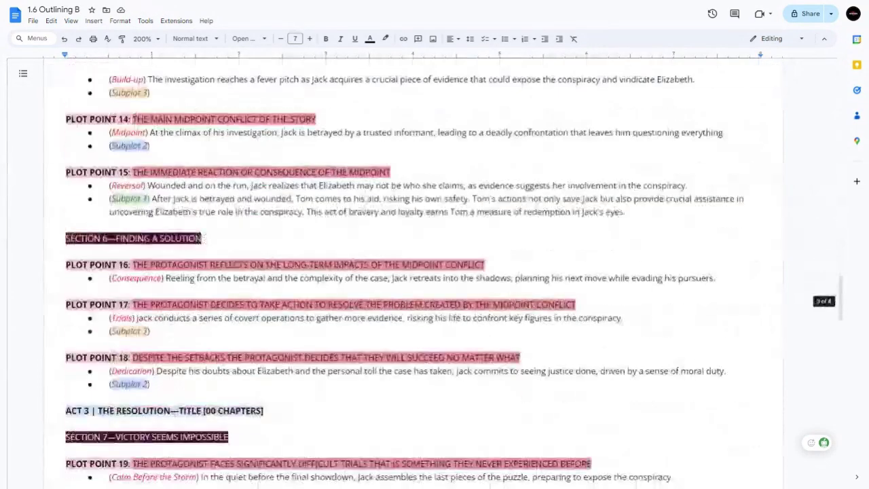
pyautogui.scroll(-3, 434, 271)
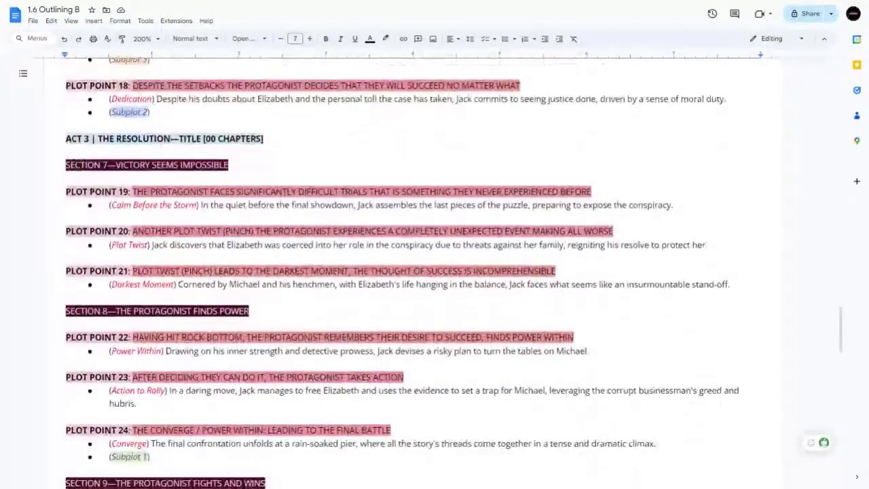
pyautogui.scroll(-2, 434, 272)
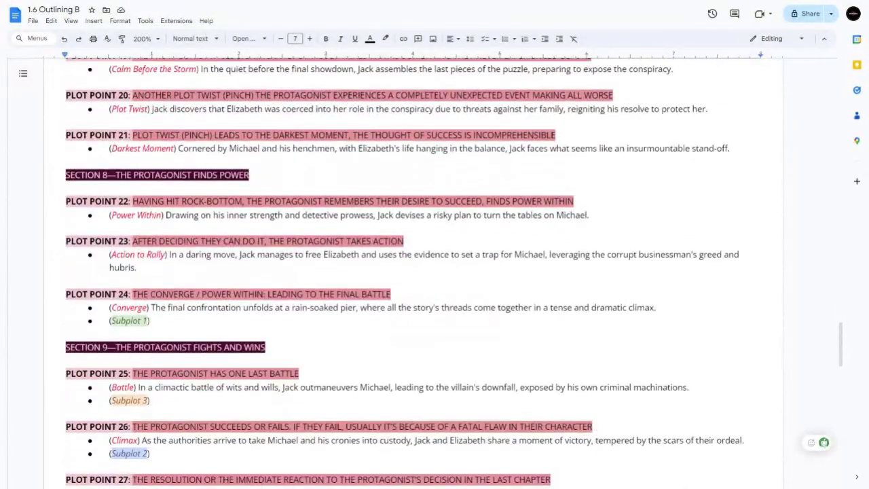
pyautogui.scroll(-1, 435, 272)
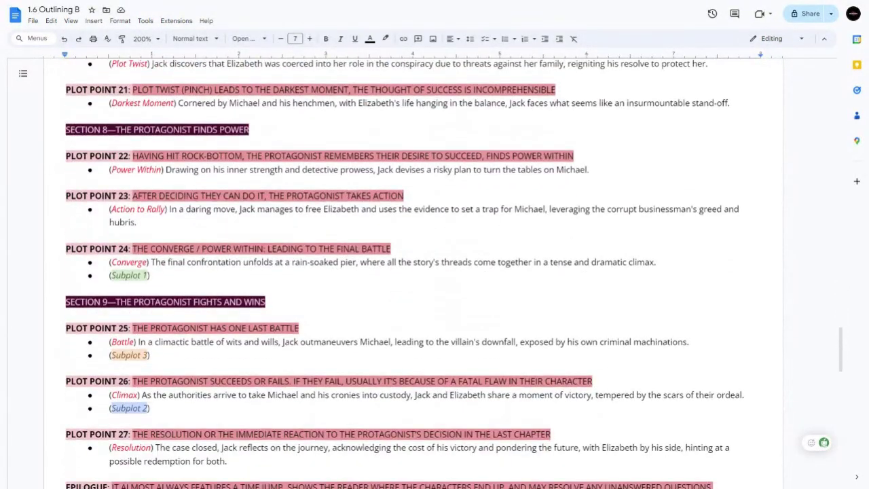
pyautogui.click(151, 275)
pyautogui.hotkey('ctrl', 'v')
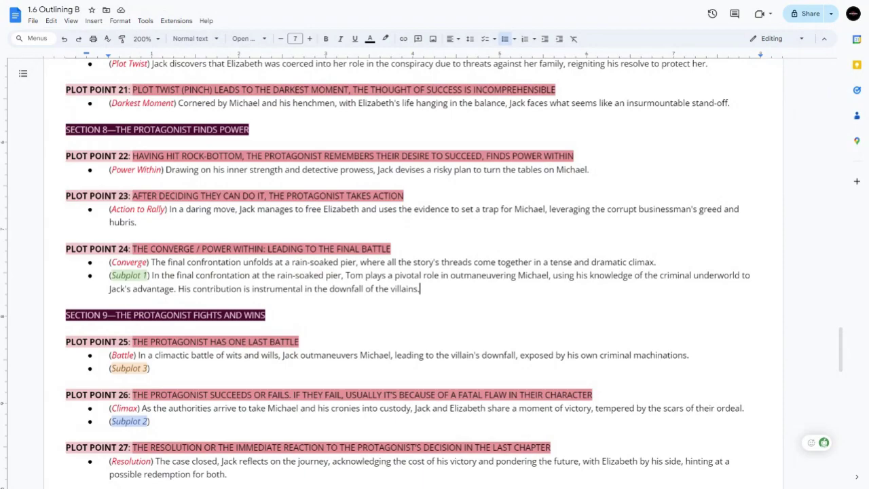
# Highlight the Subplot Conclusion (A3P24) description in the Subplot 1 notes in light red.
pyautogui.scroll(20, 435, 271)
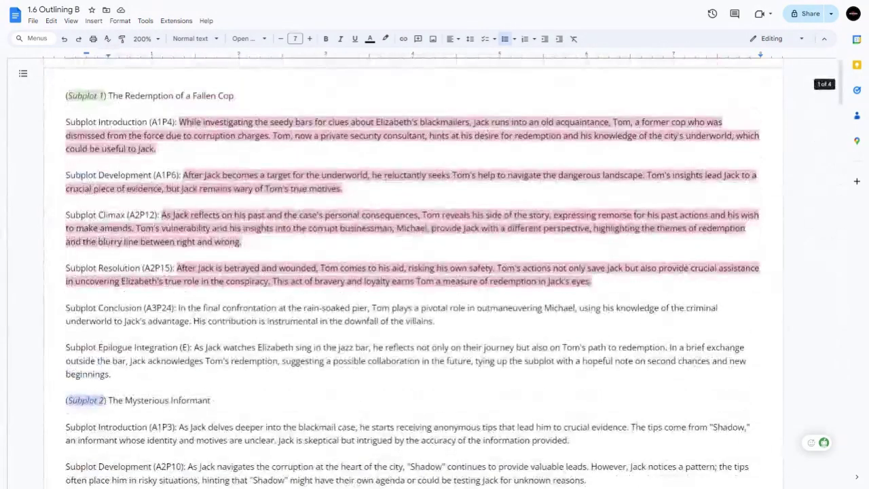
pyautogui.moveTo(178, 307); pyautogui.dragTo(434, 321)
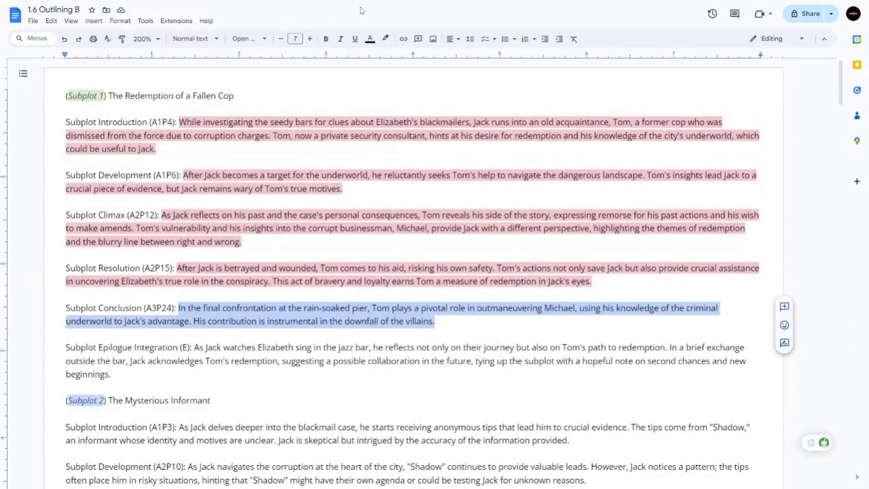
pyautogui.click(385, 39)
pyautogui.click(399, 91)
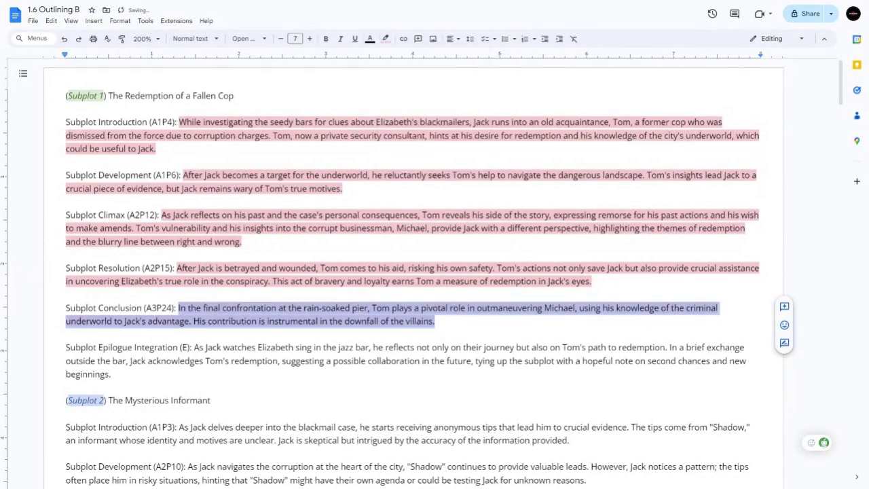
# Copy the Subplot Epilogue Integration (E) description of Subplot 1, without its label, and highlight it in light red.
pyautogui.moveTo(111, 374); pyautogui.dragTo(194, 347)
pyautogui.hotkey('ctrl', 'c')
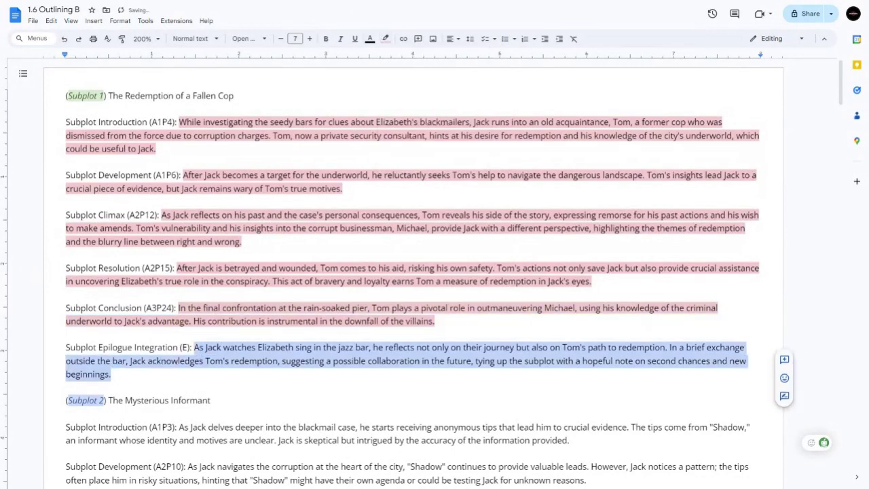
pyautogui.click(385, 39)
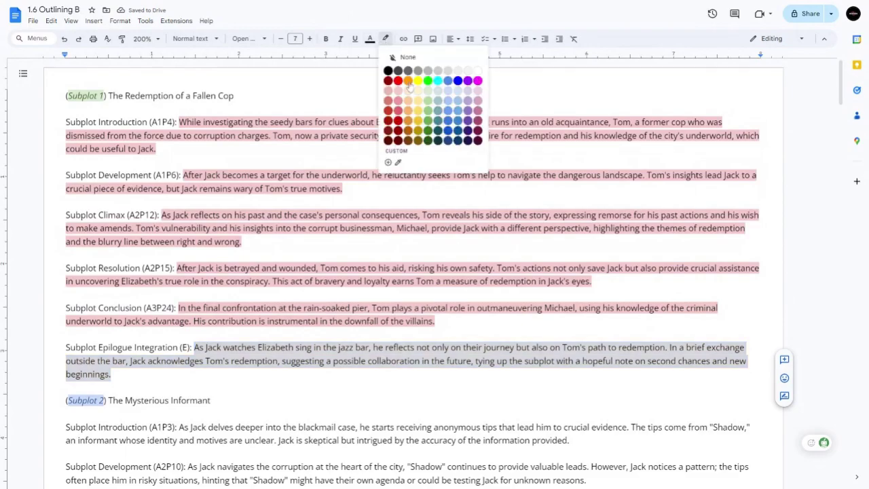
pyautogui.click(404, 97)
# Paste the Subplot Epilogue Integration description into the Subplot 1 bullet under the Epilogue.
pyautogui.scroll(-20, 435, 271)
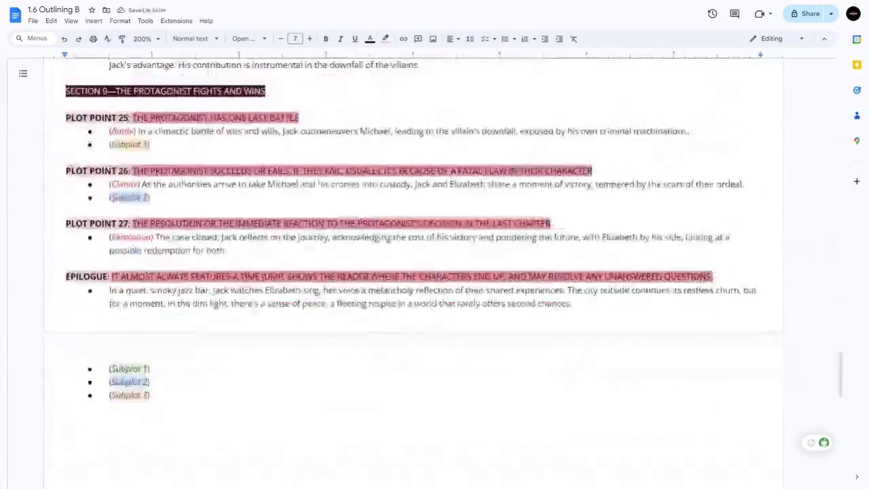
pyautogui.scroll(-3, 435, 272)
pyautogui.click(150, 229)
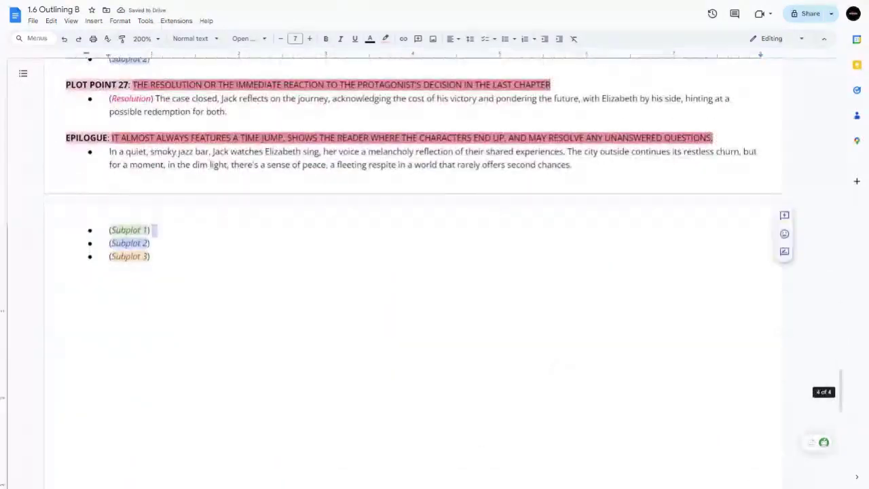
pyautogui.hotkey('ctrl', 'v')
pyautogui.scroll(20, 435, 272)
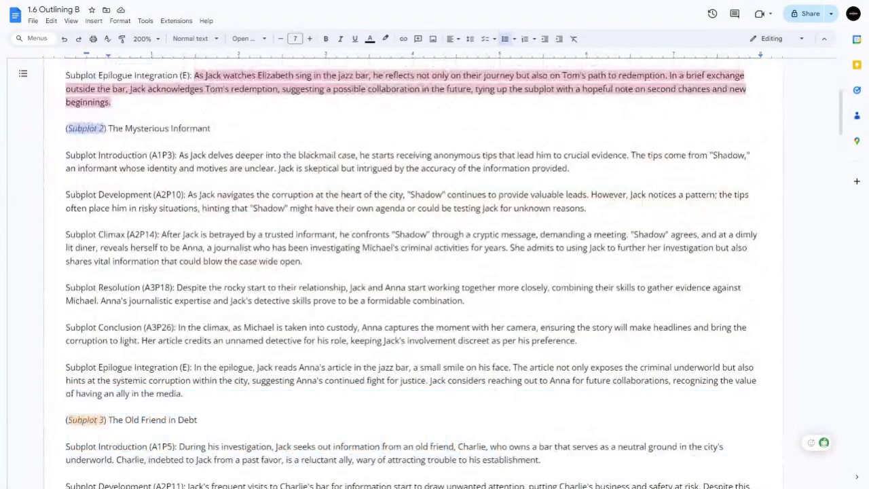
# Copy the Subplot Introduction (A1P3) description of Subplot 2, without its label, and highlight it in light red.
pyautogui.scroll(-1, 803, 155)
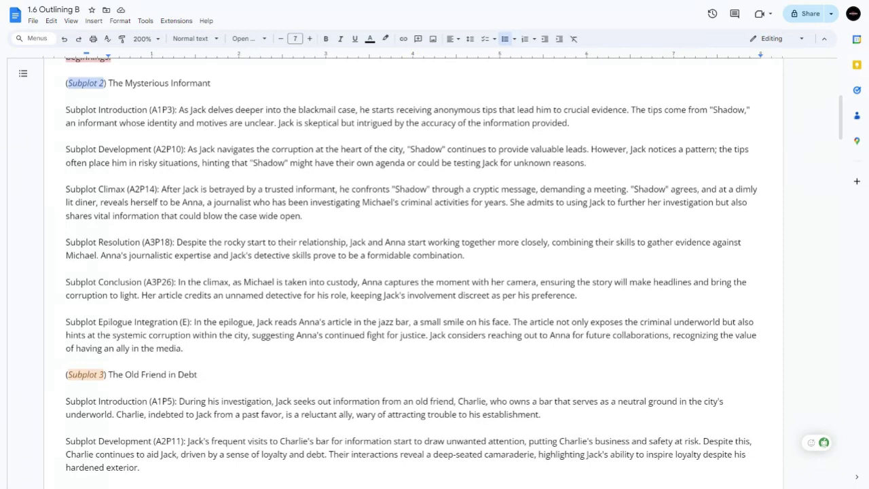
pyautogui.moveTo(569, 123); pyautogui.dragTo(178, 109)
pyautogui.hotkey('ctrl', 'c')
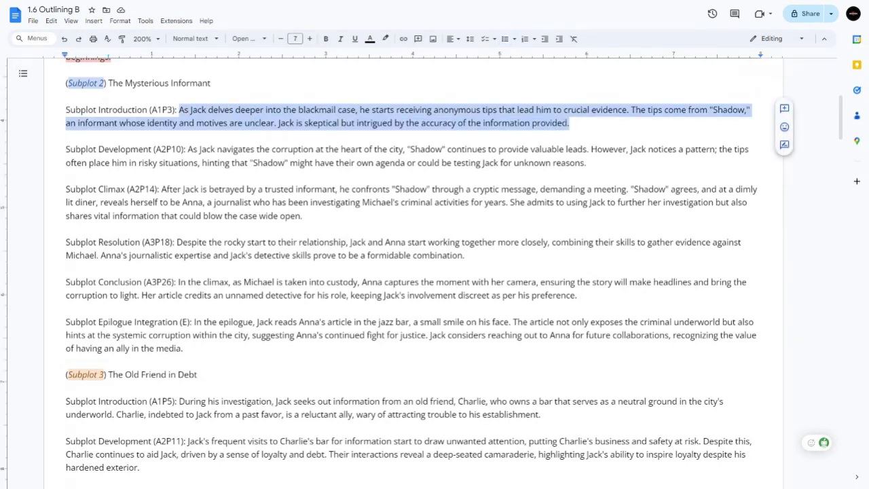
pyautogui.click(385, 38)
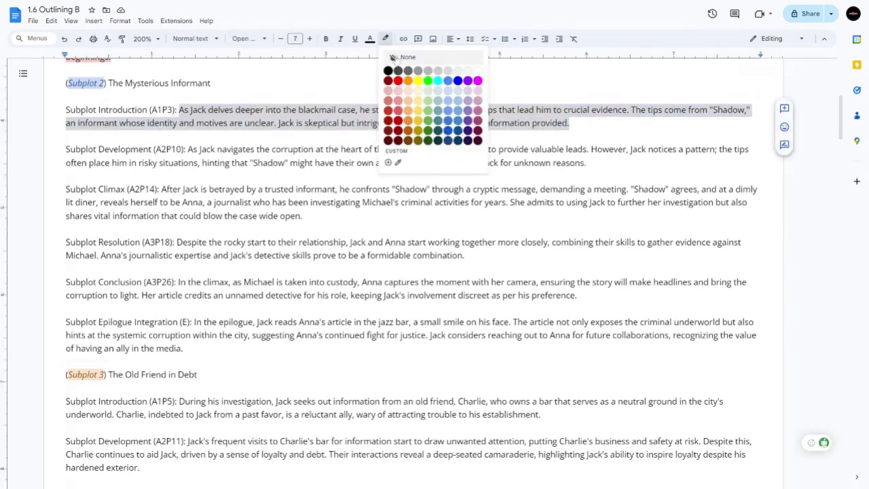
pyautogui.click(405, 91)
# Paste the Subplot Introduction description into the Subplot 2 bullet under Plot Point 3 in Act 1.
pyautogui.scroll(-15, 431, 272)
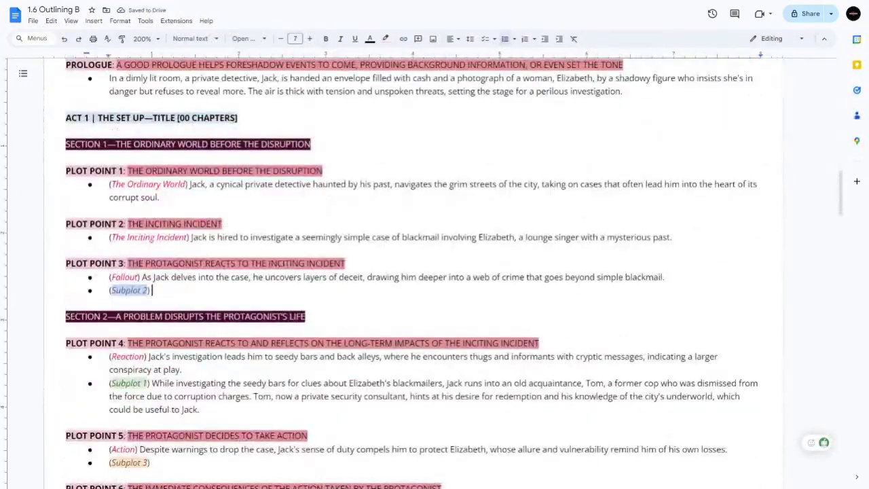
pyautogui.hotkey('ctrl', 'v')
pyautogui.scroll(-1, 431, 271)
pyautogui.scroll(-1, 430, 271)
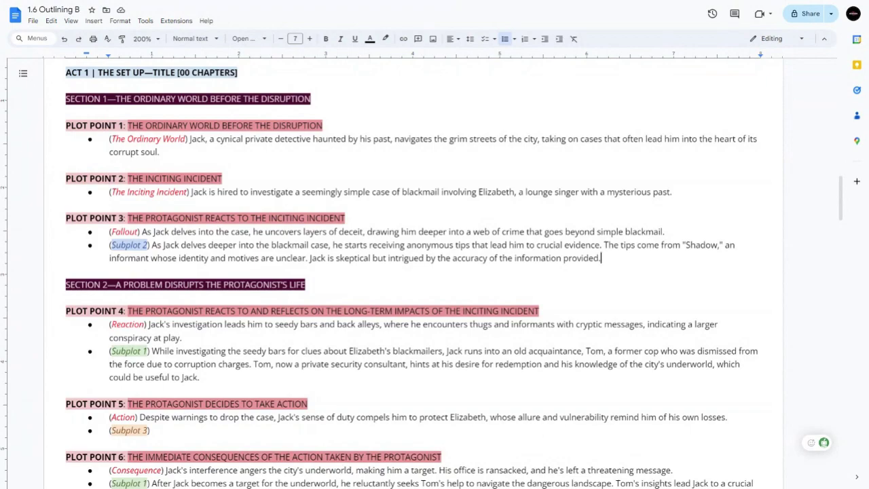
pyautogui.moveTo(345, 218); pyautogui.dragTo(128, 218)
pyautogui.click(417, 245)
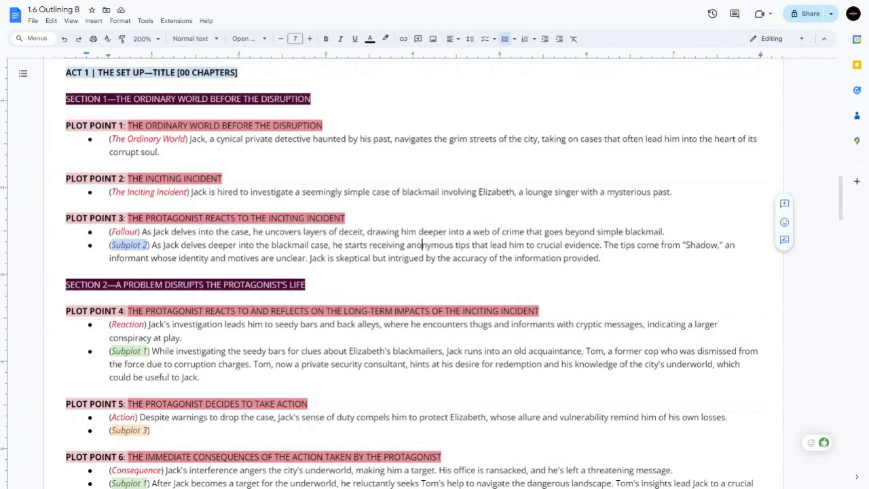
# Copy the Subplot Development (A2P10) description of Subplot 2, without its label, and highlight it in light red.
pyautogui.scroll(15, 417, 272)
pyautogui.scroll(3, 441, 272)
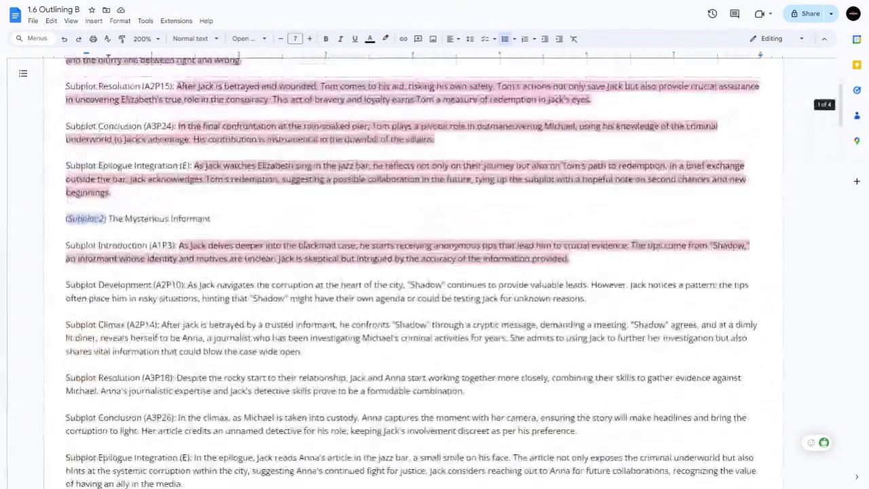
pyautogui.moveTo(586, 299); pyautogui.dragTo(187, 285)
pyautogui.hotkey('ctrl', 'c')
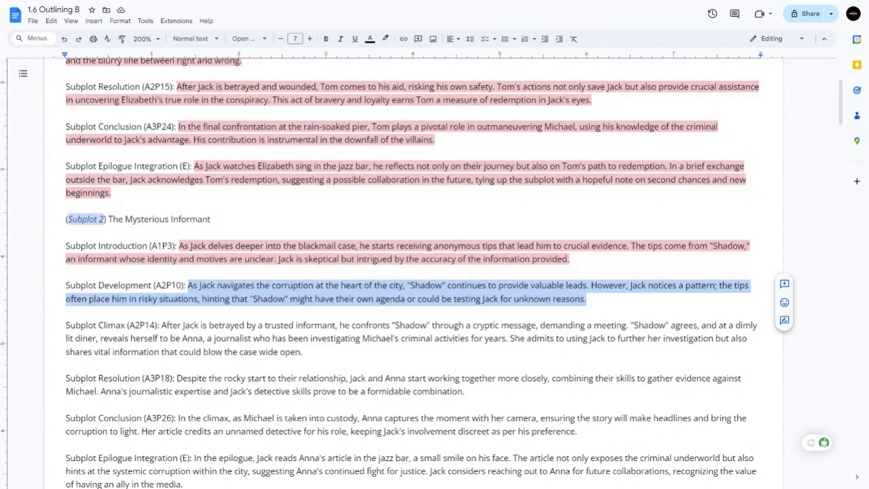
pyautogui.click(386, 39)
pyautogui.click(399, 95)
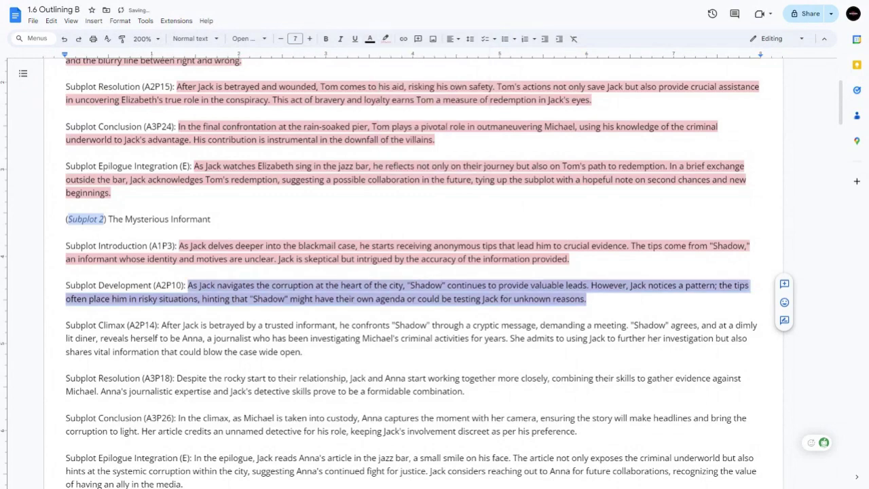
# Paste the Subplot Development description into the Subplot 2 bullet under Plot Point 10 in Act 2.
pyautogui.scroll(-20, 412, 271)
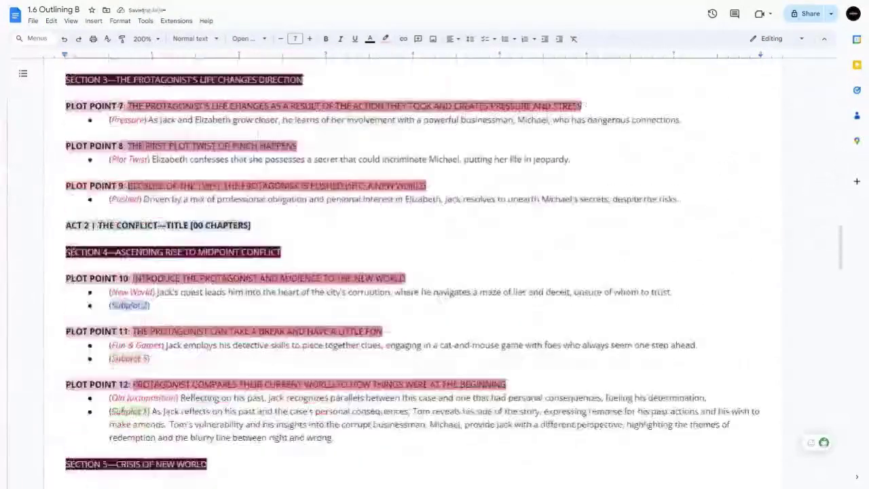
pyautogui.scroll(-2, 412, 272)
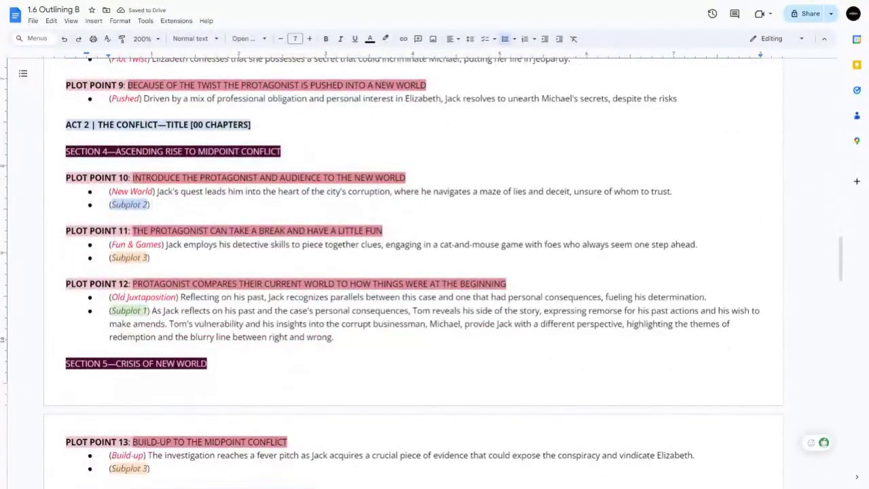
pyautogui.hotkey('ctrl', 'v')
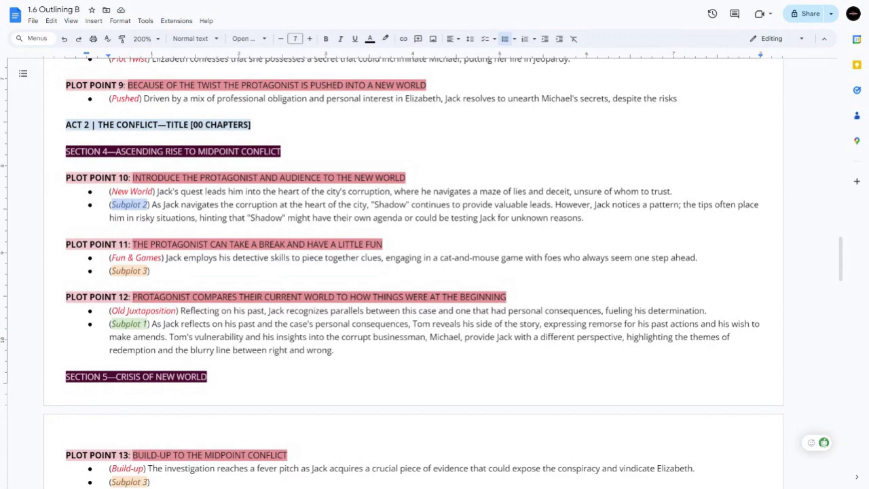
# Copy the Subplot Climax (A2P14) description of Subplot 2, without its label, and highlight it in light red.
pyautogui.scroll(15, 415, 272)
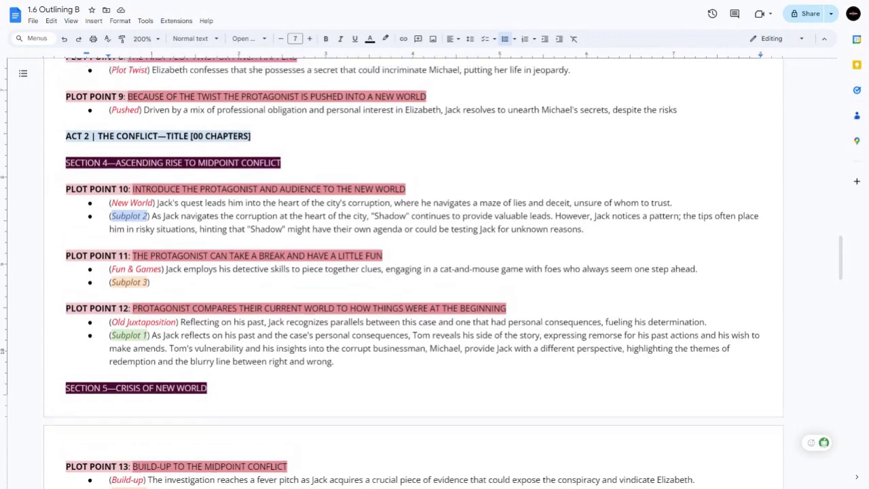
pyautogui.scroll(10, 414, 272)
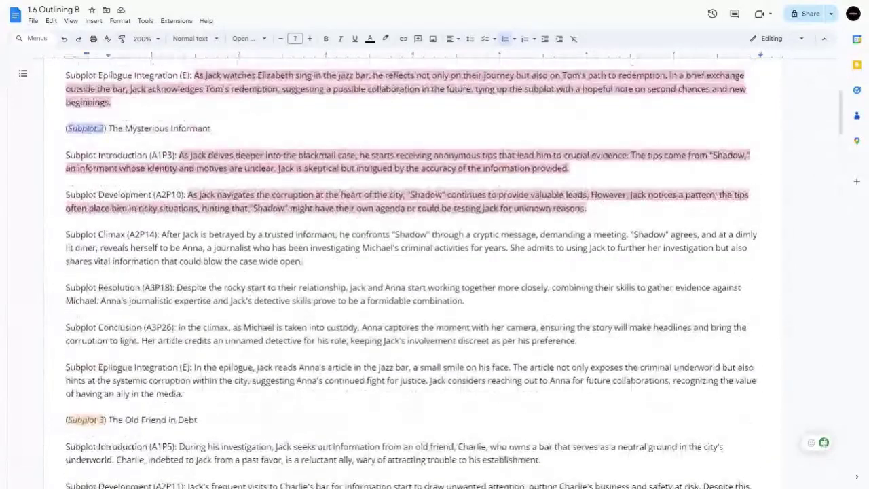
pyautogui.moveTo(302, 262); pyautogui.dragTo(161, 234)
pyautogui.hotkey('ctrl', 'c')
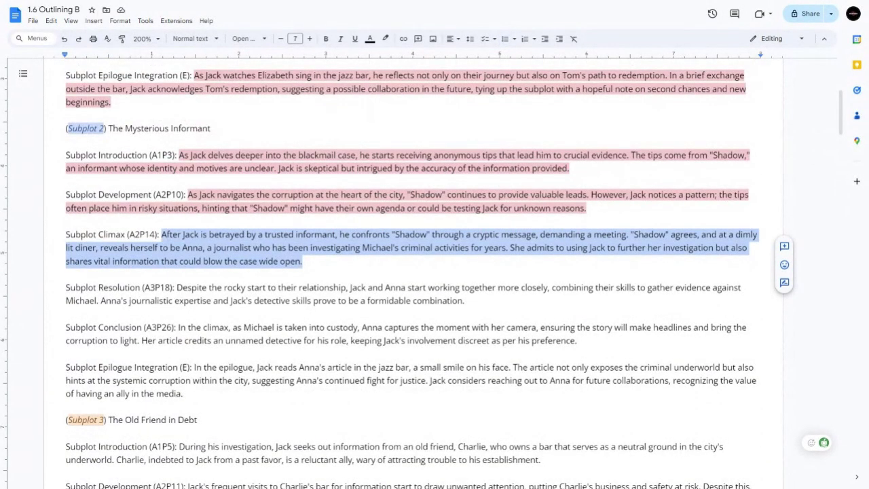
pyautogui.click(385, 38)
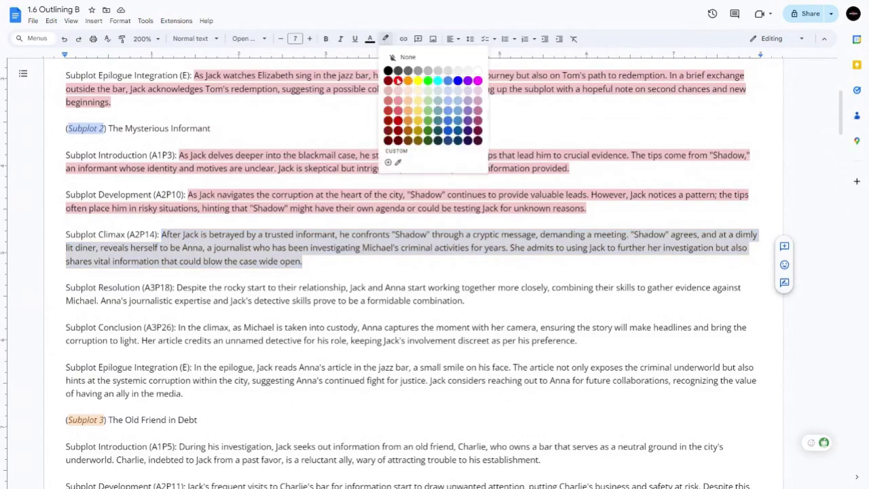
pyautogui.click(398, 92)
# Paste the Subplot Climax description into the Subplot 2 bullet under Plot Point 14 in Act 2.
pyautogui.scroll(-20, 434, 272)
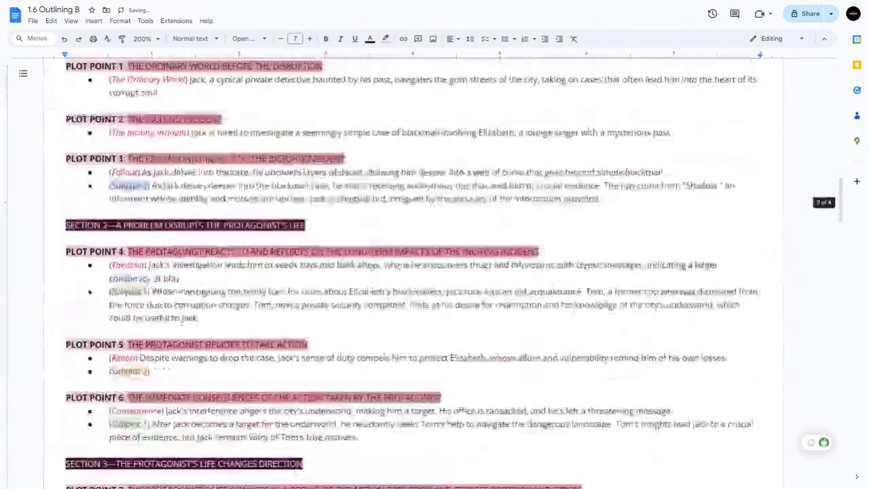
pyautogui.scroll(-8, 435, 272)
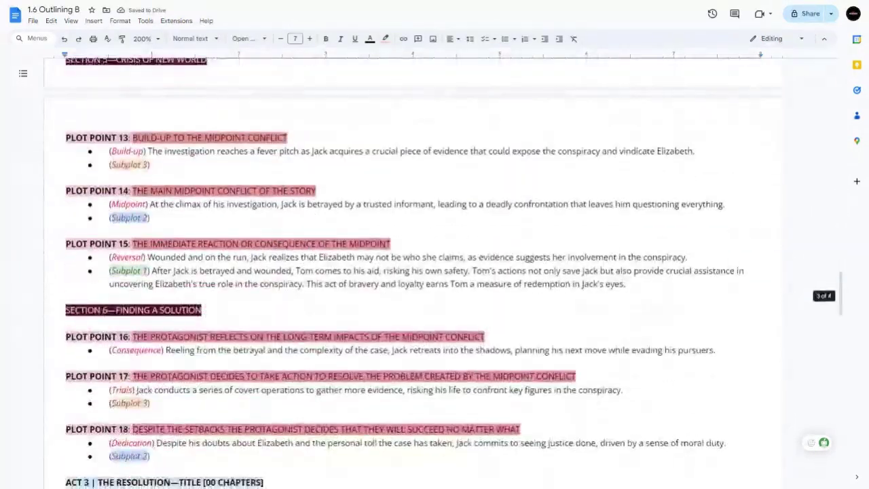
pyautogui.click(150, 217)
pyautogui.hotkey('ctrl', 'v')
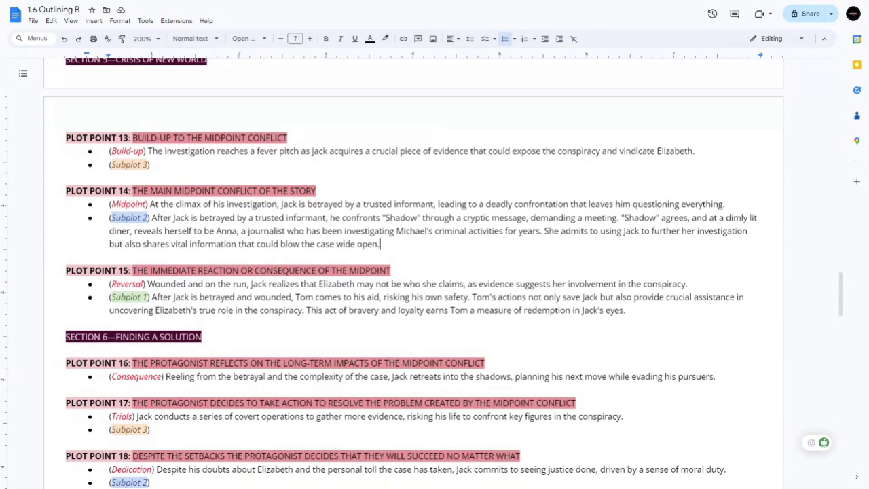
# Copy the Subplot Resolution (A3P18) description of Subplot 2, without its label, and highlight it in light red.
pyautogui.scroll(1, 391, 273)
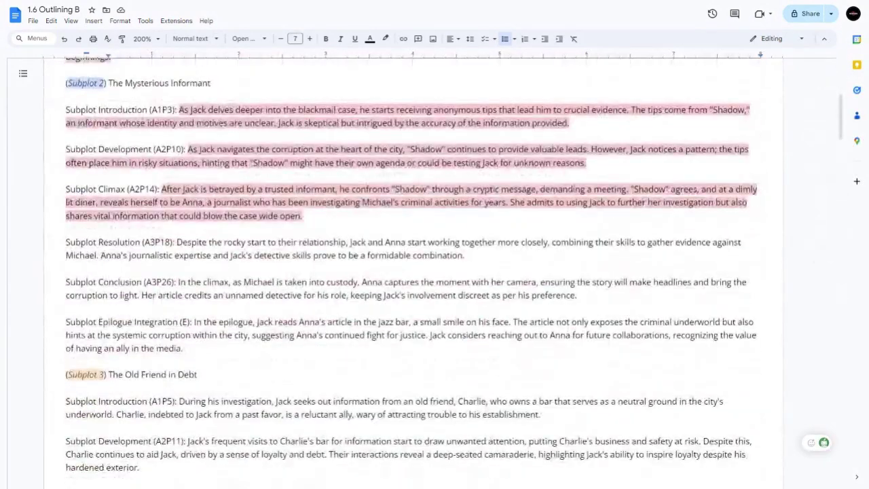
pyautogui.moveTo(466, 255); pyautogui.dragTo(177, 242)
pyautogui.hotkey('ctrl', 'c')
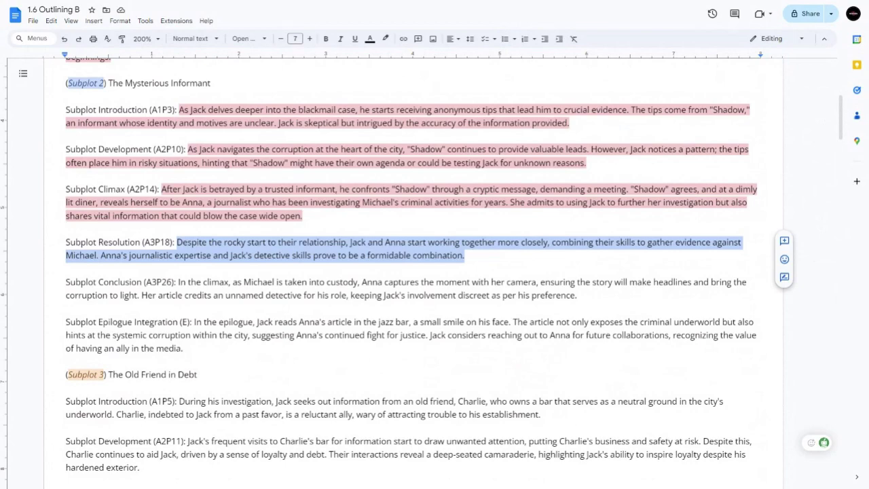
pyautogui.click(384, 39)
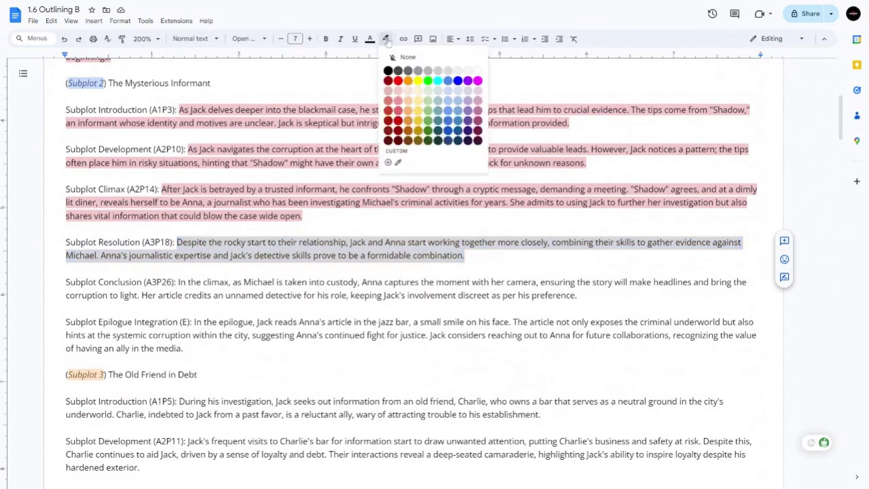
pyautogui.click(399, 100)
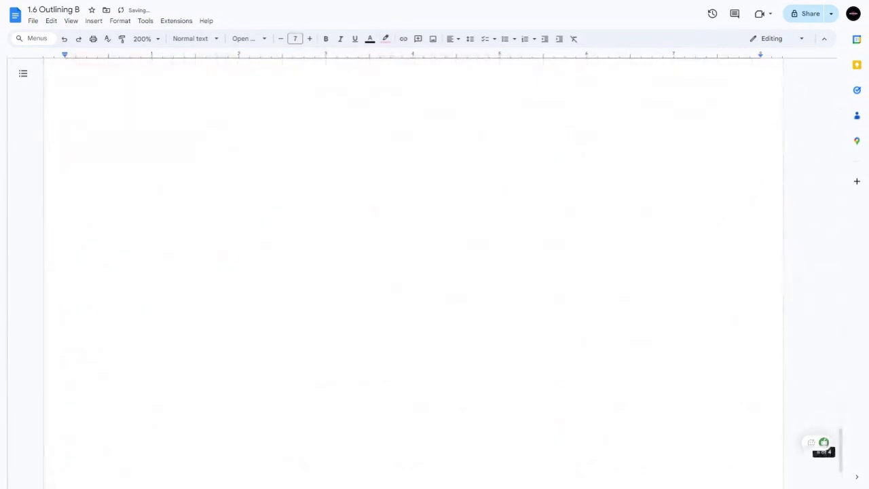
# Paste the Subplot Resolution description into the Subplot 2 bullet under Plot Point 18, just before Act 3.
pyautogui.scroll(10, 434, 272)
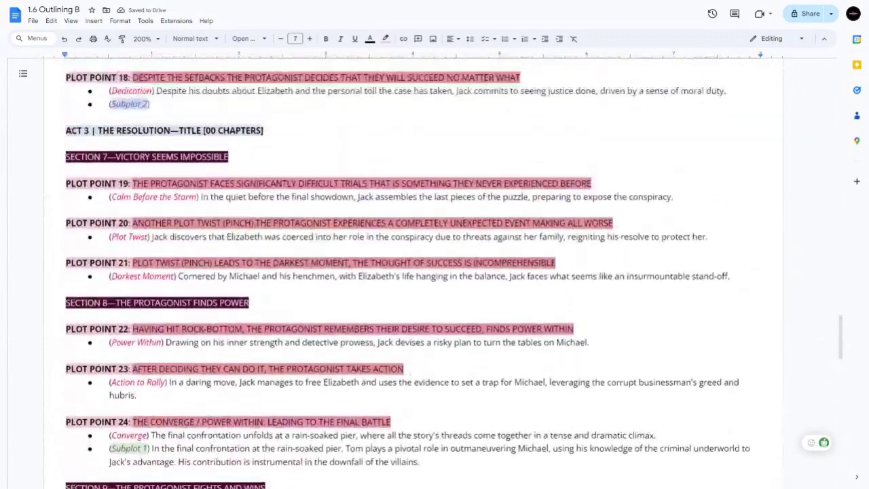
pyautogui.scroll(3, 435, 271)
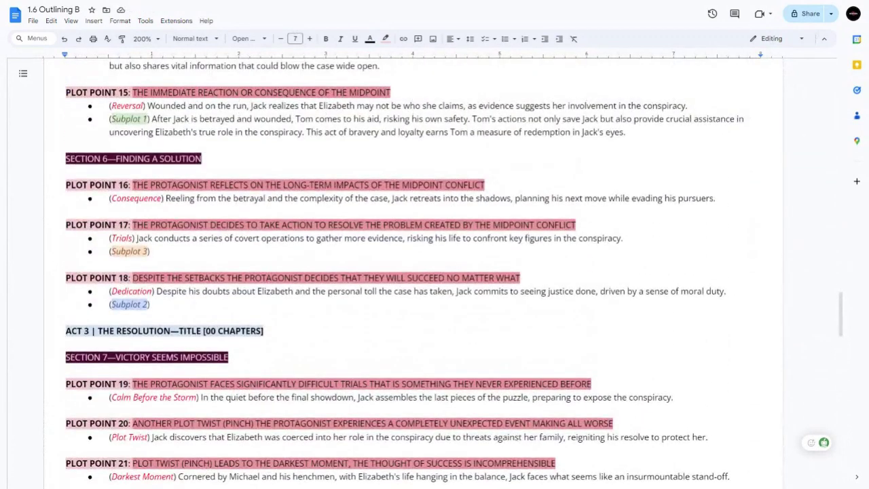
pyautogui.click(150, 304)
pyautogui.hotkey('ctrl', 'v')
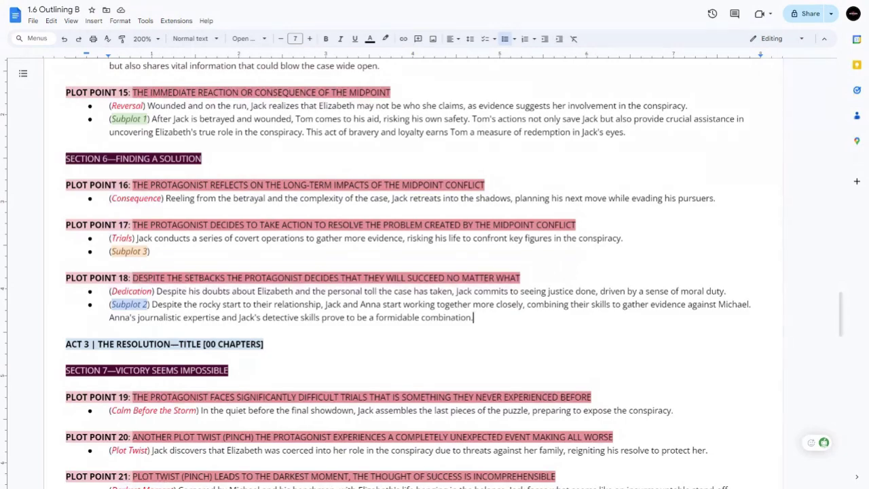
# Copy the Subplot Conclusion (A3P26) description of Subplot 2, without its label, and highlight it in light red.
pyautogui.scroll(20, 408, 272)
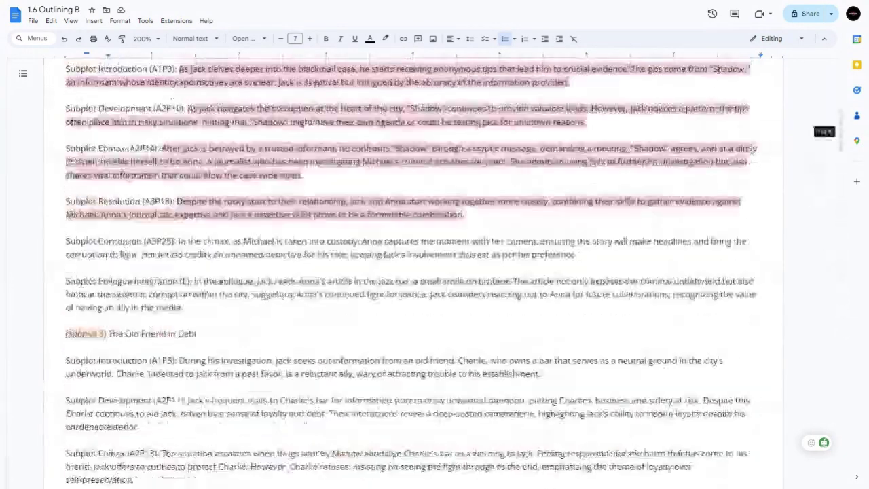
pyautogui.moveTo(578, 253); pyautogui.dragTo(178, 240)
pyautogui.hotkey('ctrl', 'c')
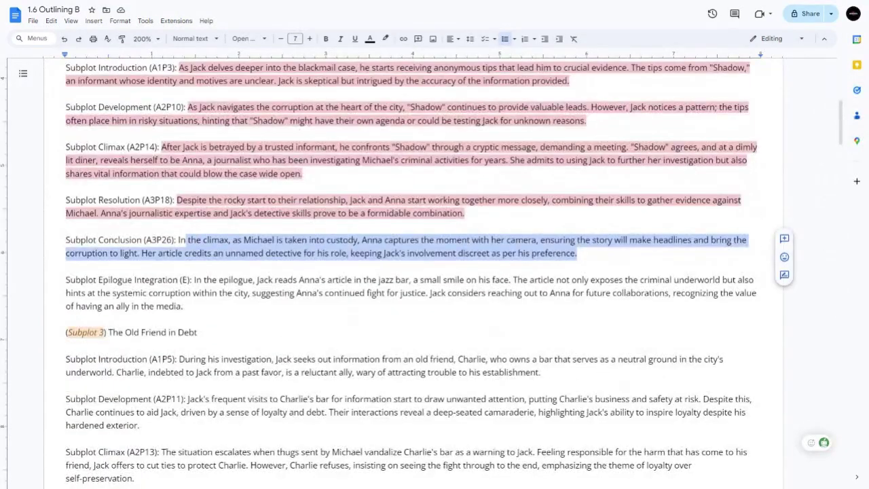
pyautogui.scroll(3, 408, 272)
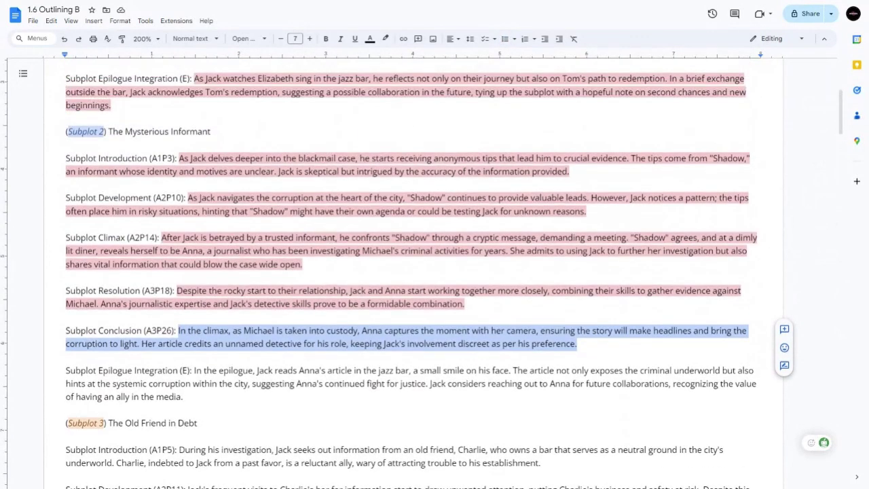
pyautogui.click(385, 39)
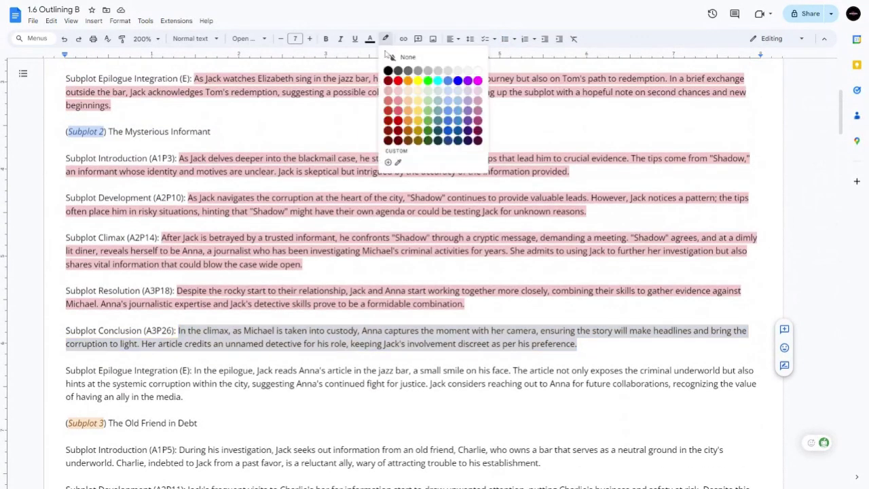
pyautogui.click(398, 89)
# Paste the Subplot Conclusion description into the Subplot 2 bullet under Plot Point 26 in Act 3.
pyautogui.scroll(-20, 430, 274)
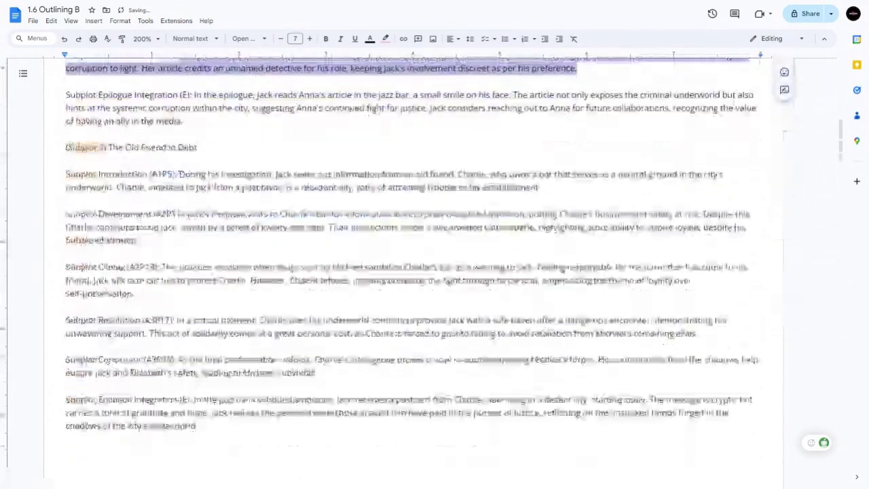
pyautogui.scroll(3, 435, 272)
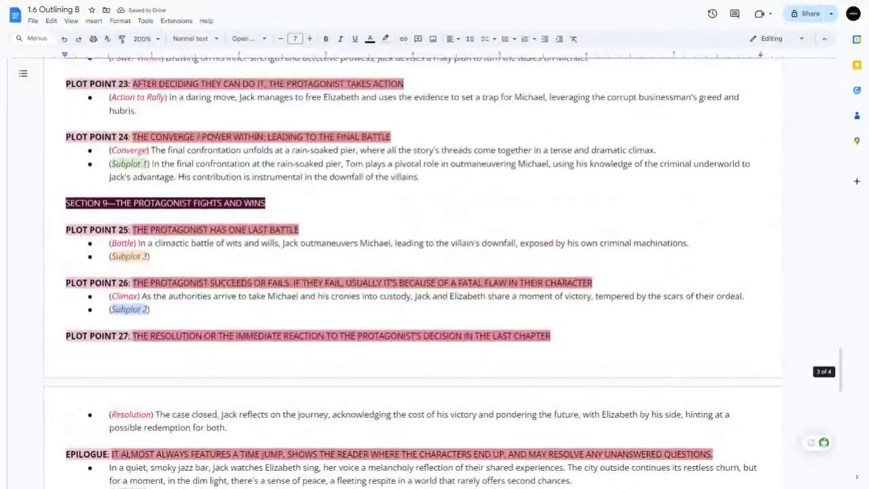
pyautogui.hotkey('ctrl', 'v')
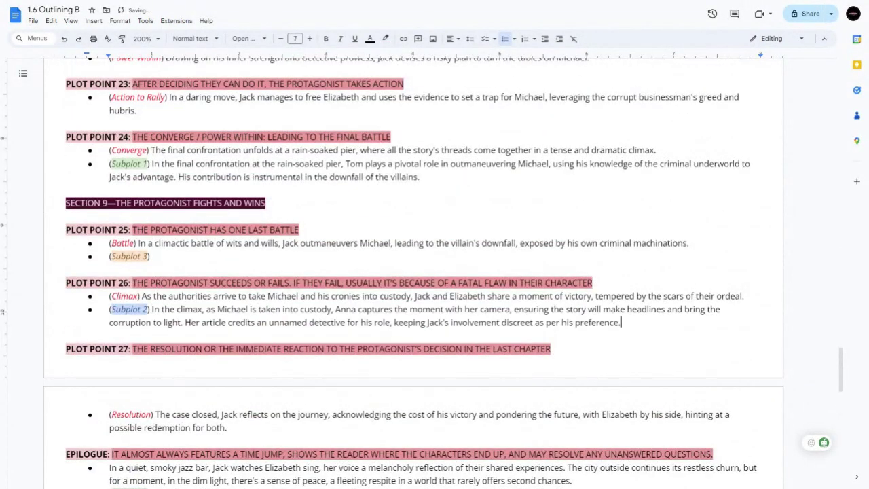
# Copy the Subplot Epilogue Integration (E) description of Subplot 2, without its label, and highlight it in light red.
pyautogui.scroll(-1, 364, 335)
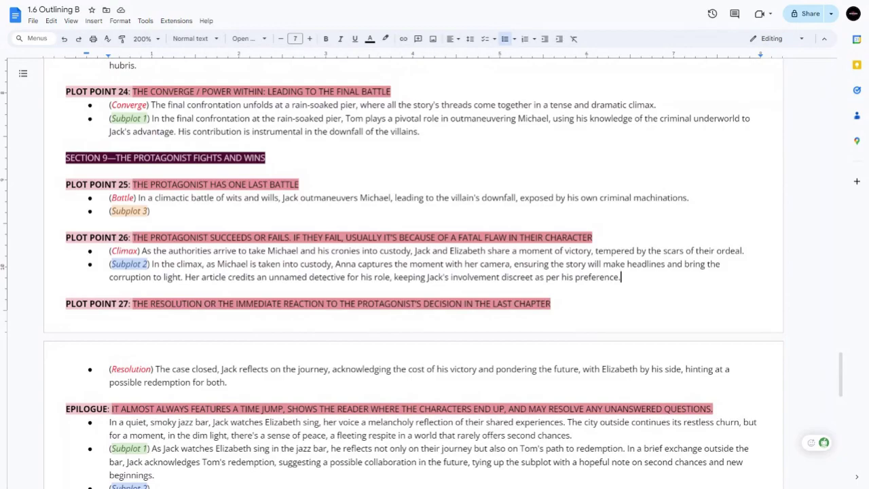
pyautogui.scroll(20, 413, 271)
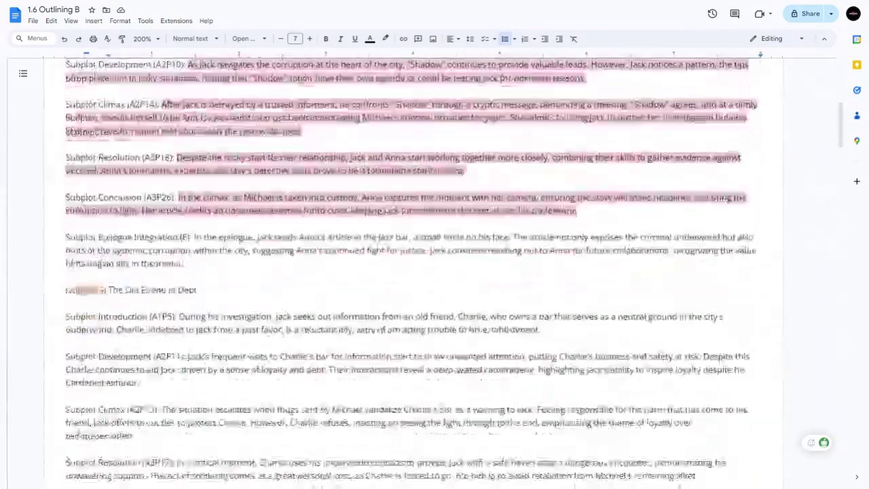
pyautogui.moveTo(183, 258); pyautogui.dragTo(193, 232)
pyautogui.hotkey('ctrl', 'c')
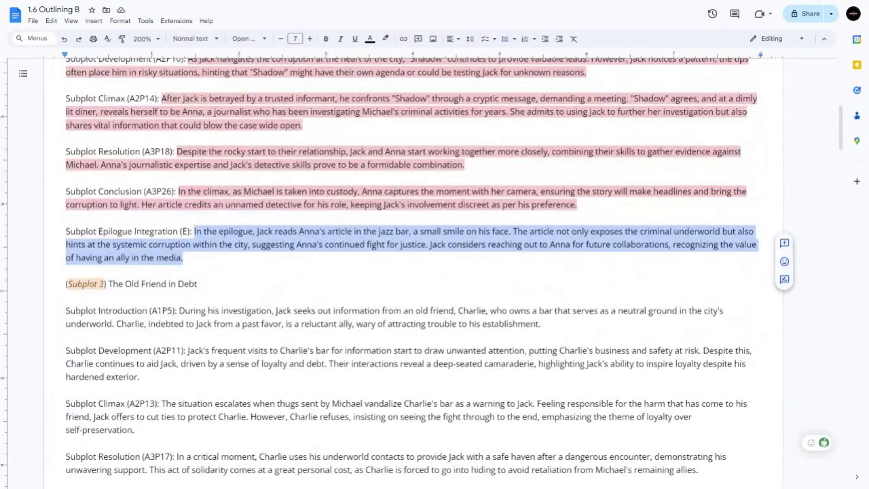
pyautogui.click(385, 39)
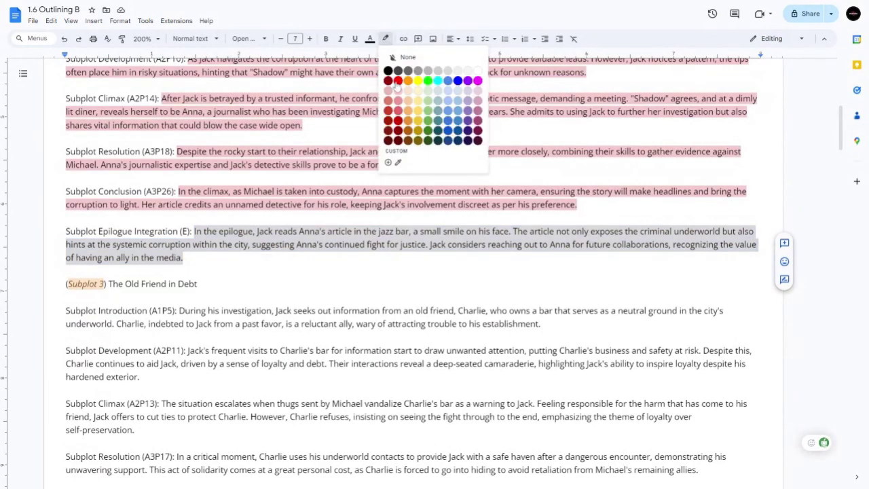
pyautogui.click(397, 92)
# Paste the Subplot Epilogue Integration description into the Subplot 2 bullet under the Epilogue.
pyautogui.scroll(-20, 413, 271)
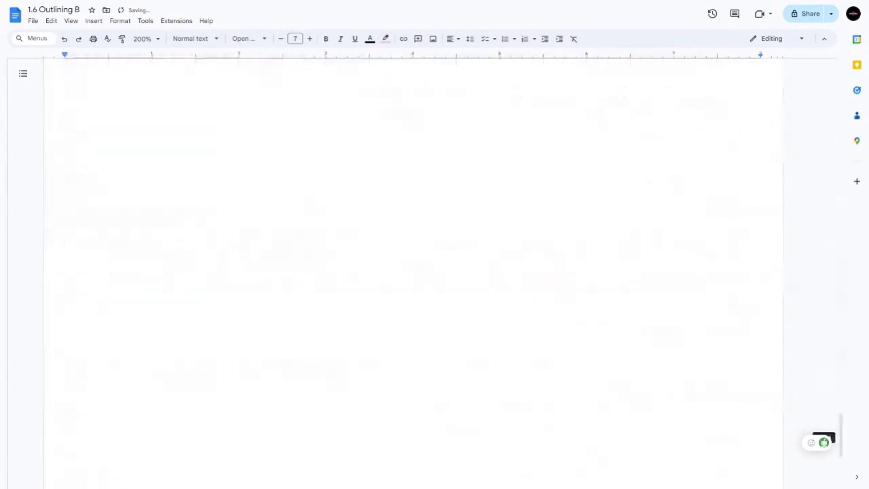
pyautogui.click(151, 349)
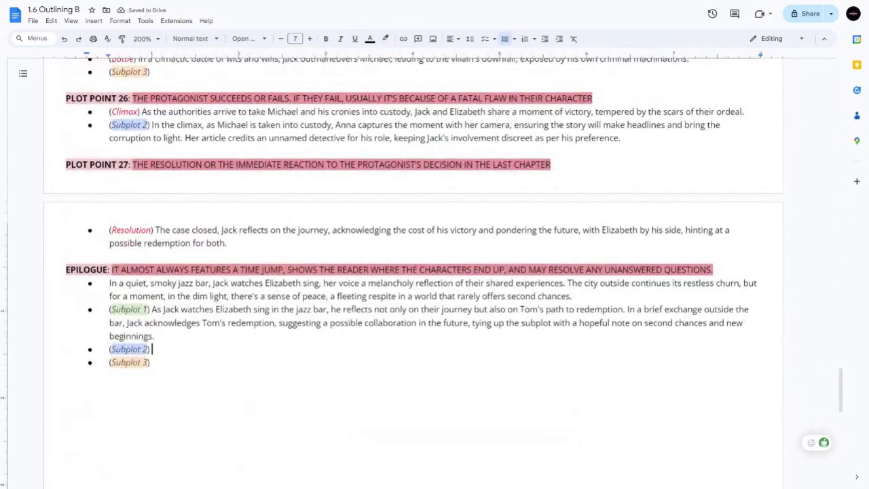
pyautogui.hotkey('ctrl', 'v')
pyautogui.scroll(-2, 413, 272)
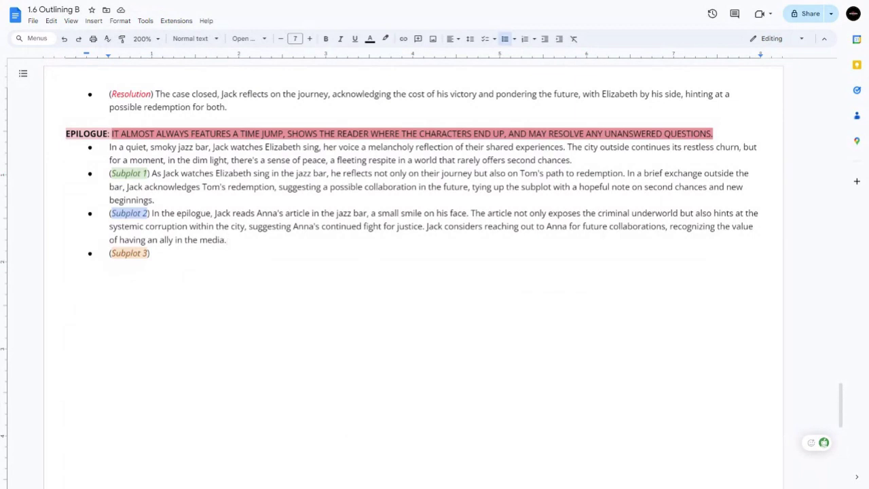
# Review the Subplot 3 notes, The Old Friend in Debt, from the introduction through the epilogue integration.
pyautogui.scroll(20, 413, 224)
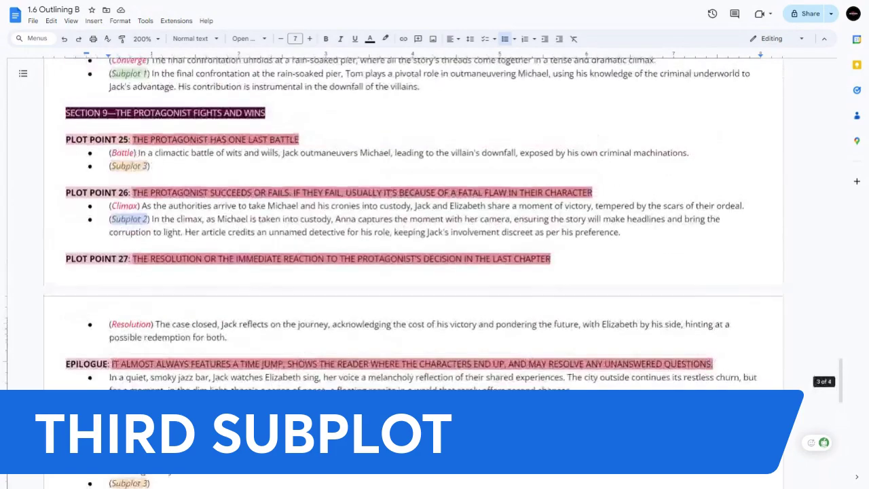
pyautogui.scroll(20, 412, 224)
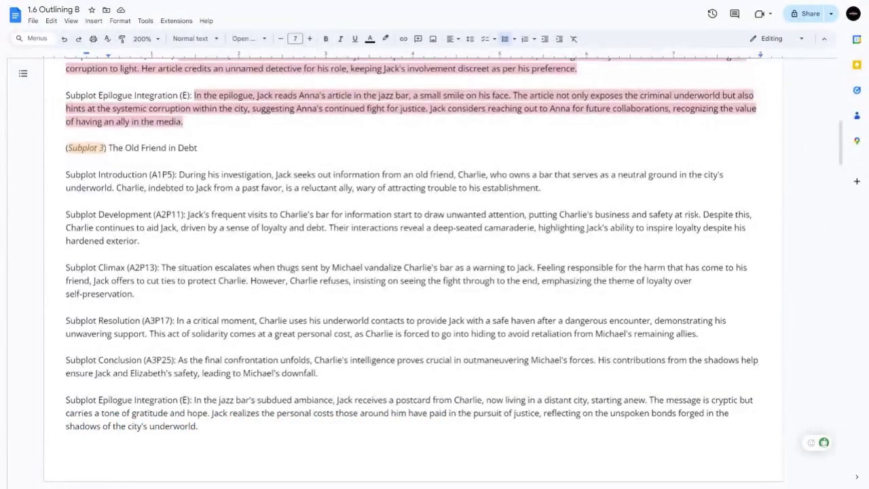
pyautogui.scroll(-2, 412, 271)
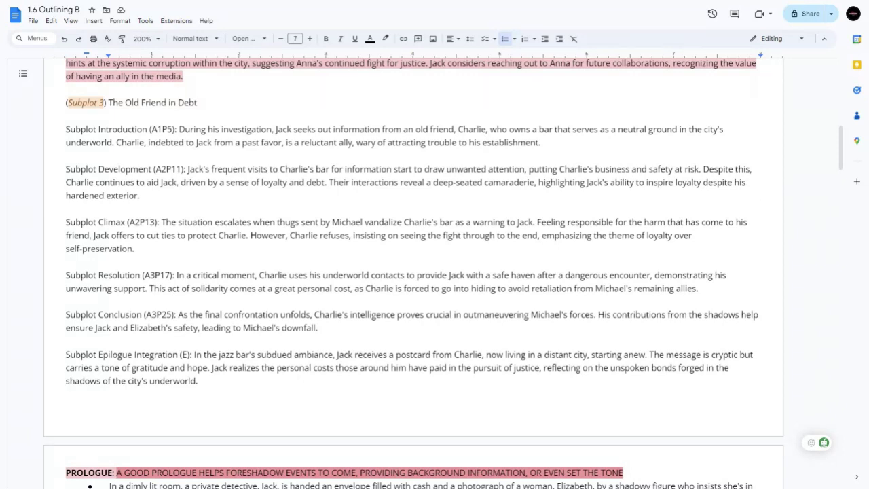
pyautogui.hotkey('ctrl', 'shift', 'Down')
pyautogui.hotkey('ctrl', 'shift', 'Down')
pyautogui.hotkey('ctrl', 'shift', 'Down')
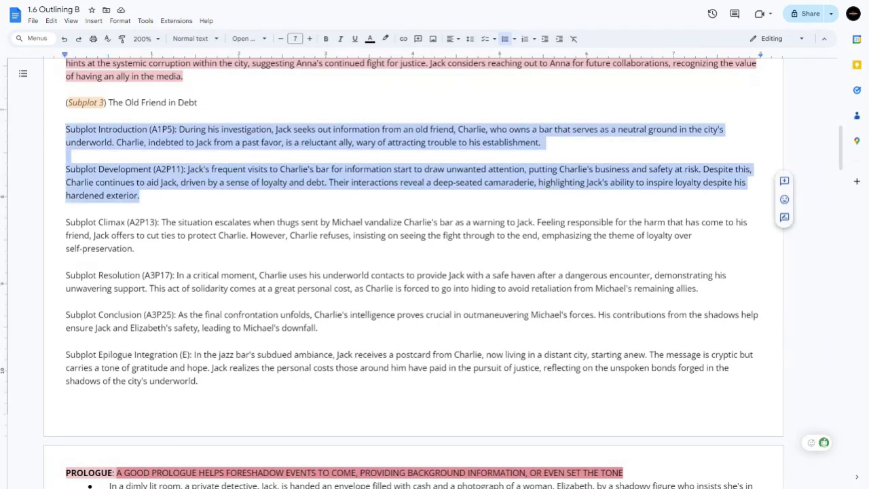
pyautogui.hotkey('ctrl', 'shift', 'Up')
pyautogui.hotkey('ctrl', 'shift', 'Up')
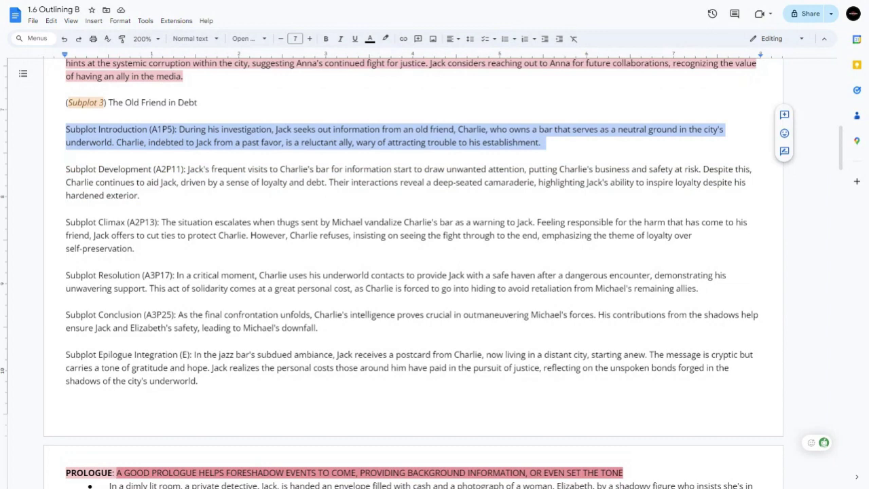
pyautogui.press('Right')
pyautogui.hotkey('ctrl', 'shift', 'Down')
pyautogui.hotkey('ctrl', 'shift', 'Down')
pyautogui.hotkey('ctrl', 'shift', 'Down')
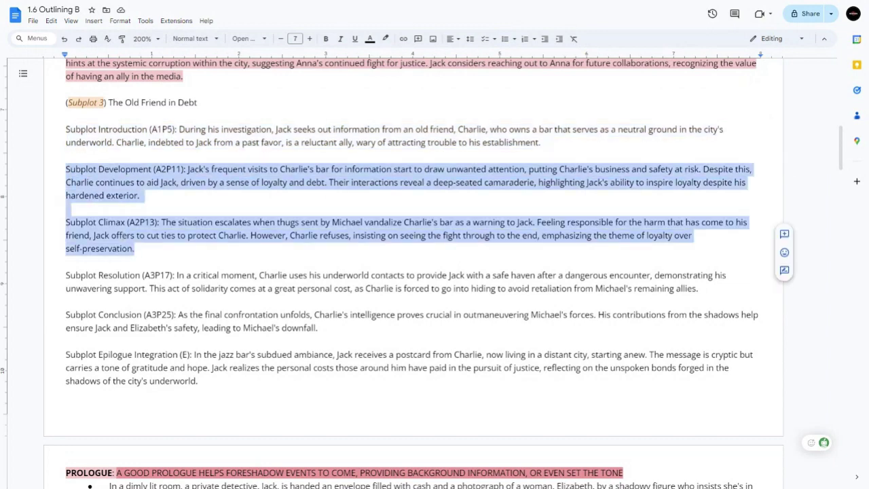
pyautogui.moveTo(317, 328); pyautogui.dragTo(33, 278)
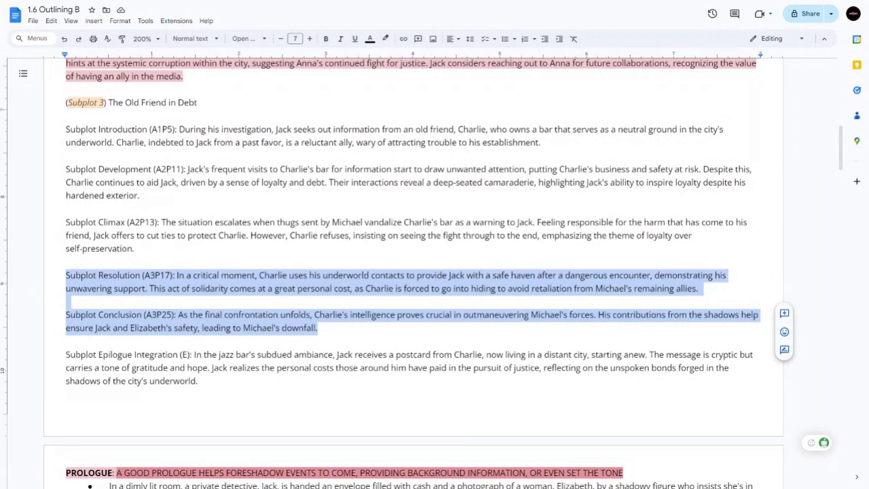
pyautogui.click(197, 381)
# Copy the Subplot Introduction (A1P5) description of Subplot 3, without its label, and highlight it in light red.
pyautogui.moveTo(541, 142); pyautogui.dragTo(178, 129)
pyautogui.hotkey('ctrl', 'c')
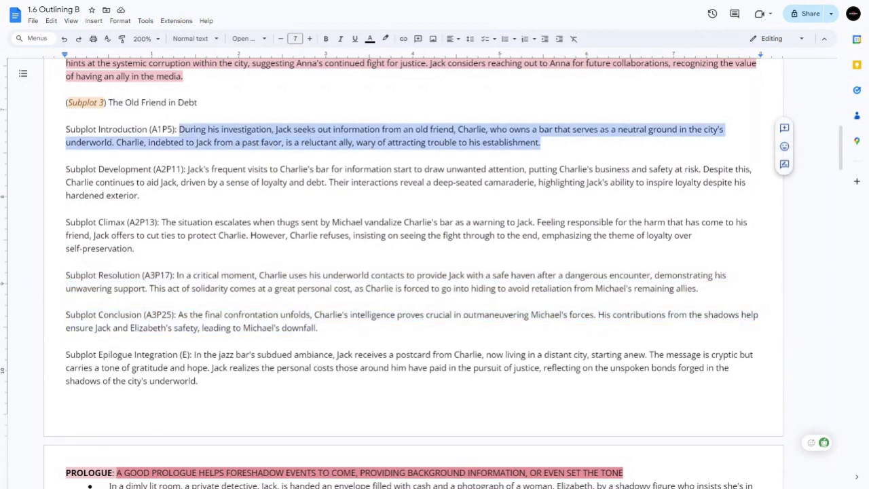
pyautogui.click(385, 39)
pyautogui.click(403, 94)
# Paste the Subplot Introduction description into the Subplot 3 bullet under Plot Point 5 in Act 1.
pyautogui.scroll(-5, 403, 203)
pyautogui.scroll(-8, 412, 272)
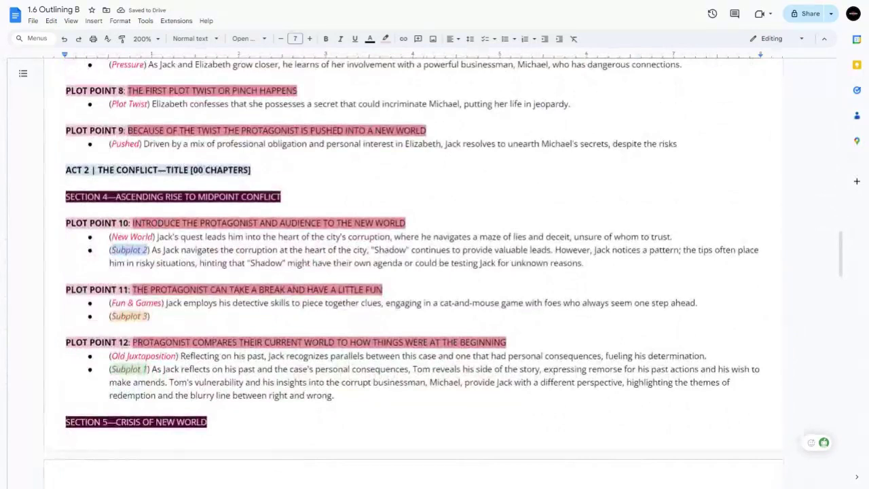
pyautogui.scroll(4, 413, 272)
pyautogui.scroll(1, 155, 249)
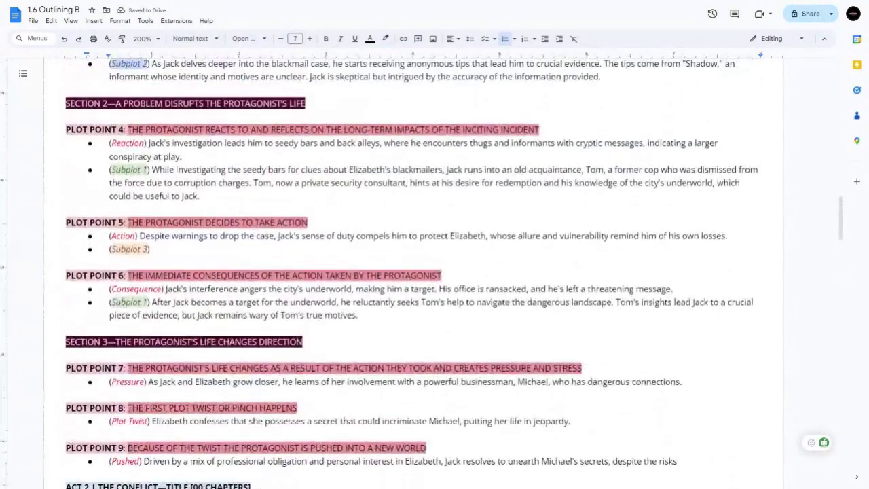
pyautogui.click(155, 249)
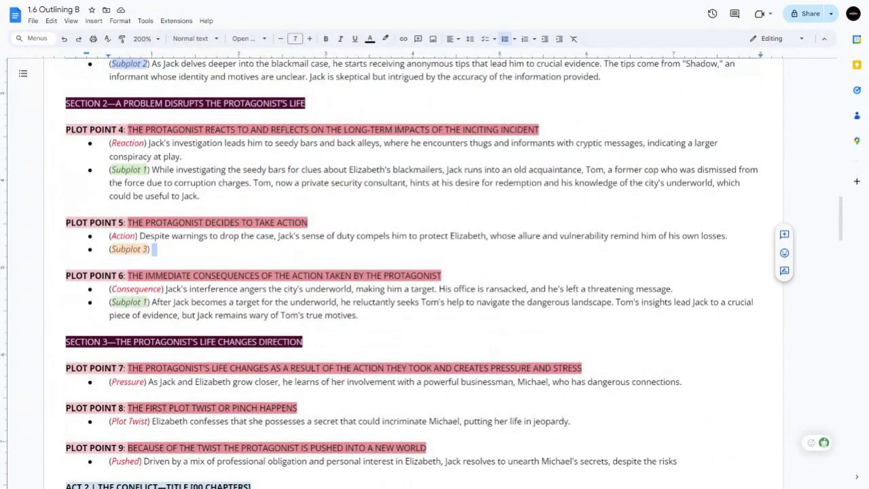
pyautogui.hotkey('ctrl', 'v')
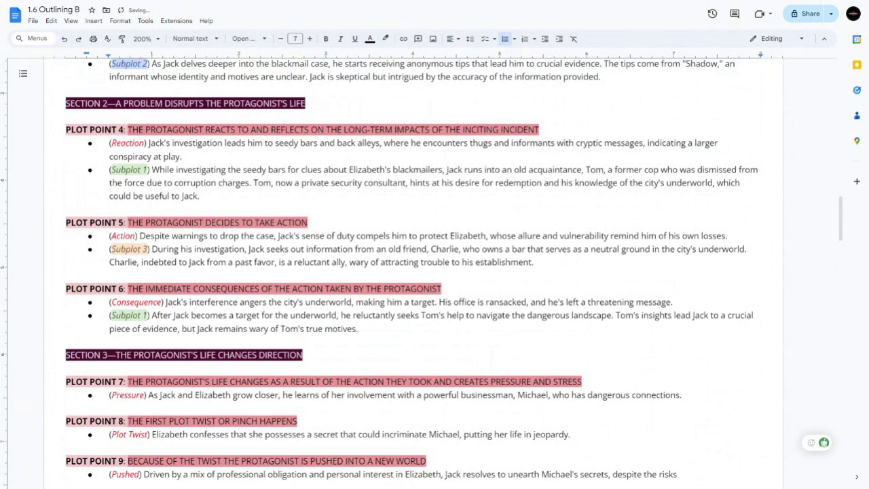
pyautogui.keyDown('shift'); pyautogui.click(155, 249); pyautogui.keyUp('shift')
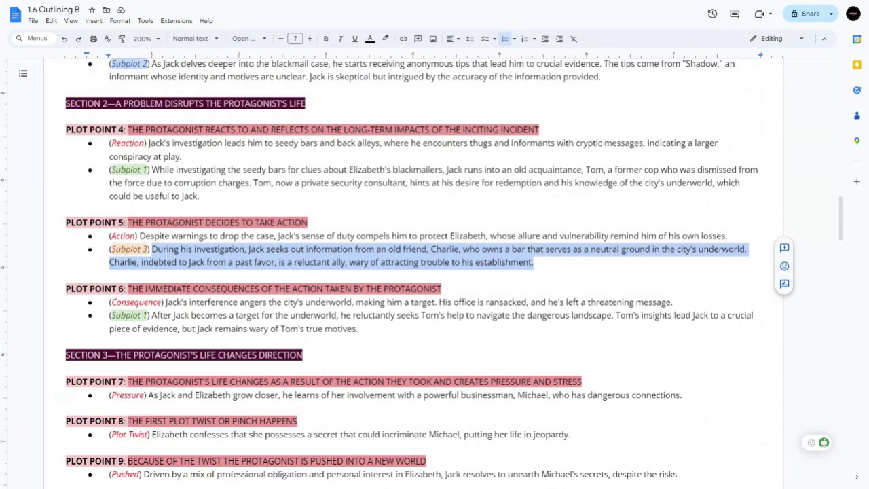
# Copy the Subplot Development (A2P11) description of Subplot 3, without its label, and highlight it in light red.
pyautogui.scroll(10, 408, 271)
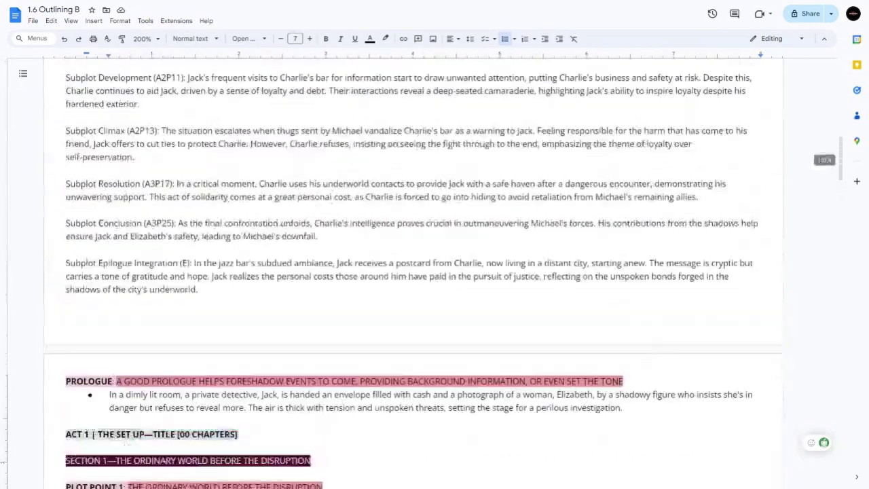
pyautogui.scroll(3, 407, 271)
pyautogui.scroll(-2, 407, 271)
pyautogui.moveTo(187, 182)
pyautogui.mouseDown()
pyautogui.moveTo(140, 195)
pyautogui.moveTo(188, 169)
pyautogui.mouseUp()
pyautogui.hotkey('ctrl', 'c')
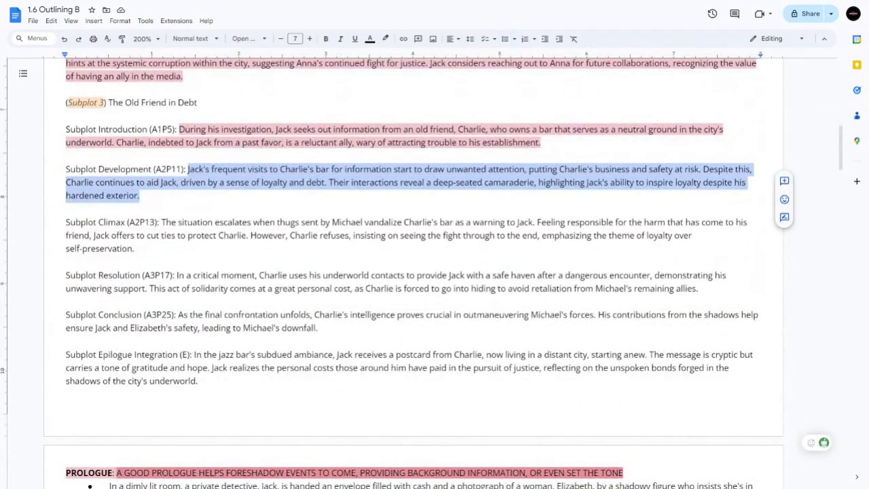
pyautogui.click(385, 39)
pyautogui.click(396, 87)
# Paste the Subplot Development description into the Subplot 3 bullet under Plot Point 11 in Act 2.
pyautogui.scroll(-15, 434, 272)
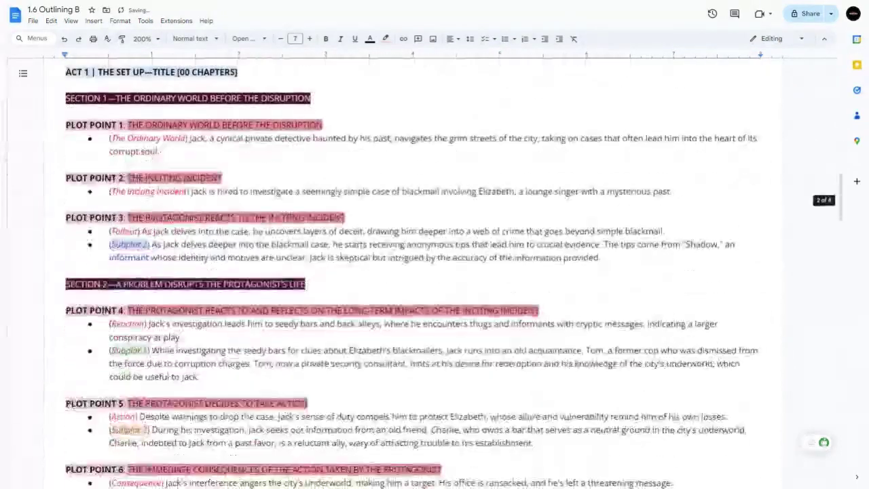
pyautogui.scroll(-2, 434, 272)
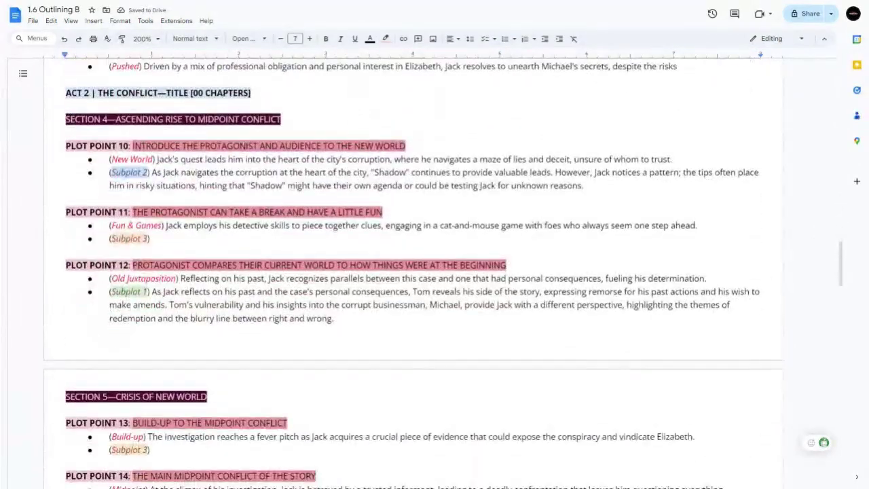
pyautogui.click(151, 238)
pyautogui.hotkey('ctrl', 'v')
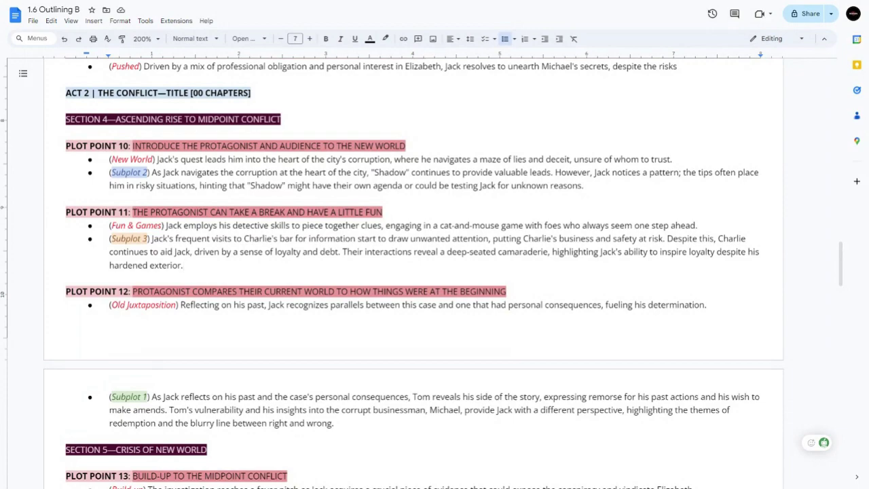
pyautogui.moveTo(183, 265); pyautogui.dragTo(343, 252)
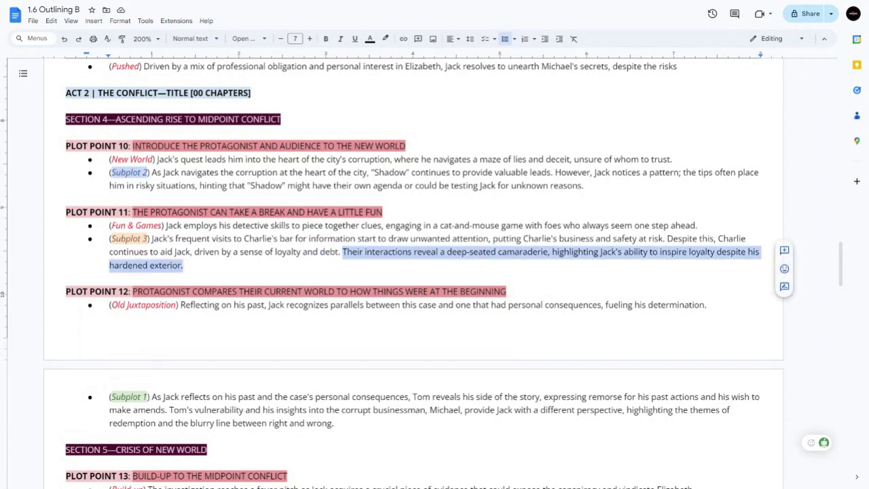
# Copy the Subplot Climax (A2P13) description of Subplot 3, without its label, and highlight it in light red.
pyautogui.scroll(15, 413, 272)
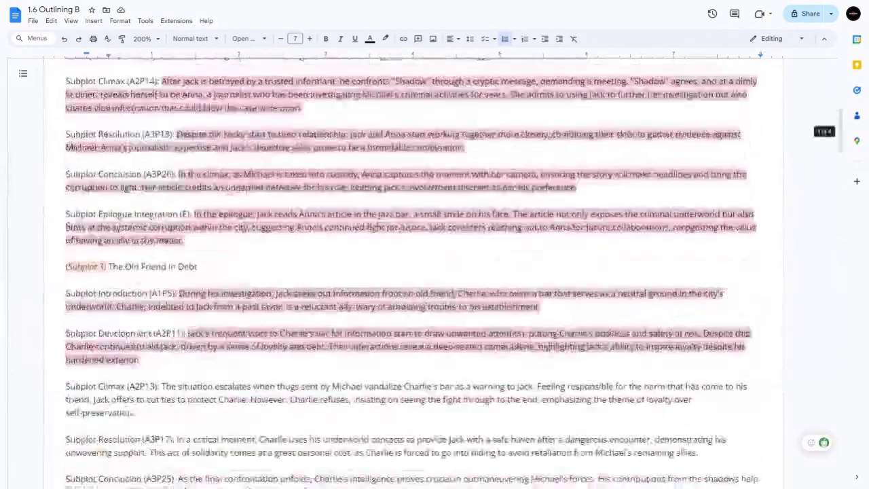
pyautogui.scroll(-3, 413, 271)
pyautogui.moveTo(135, 248); pyautogui.dragTo(162, 222)
pyautogui.hotkey('ctrl', 'c')
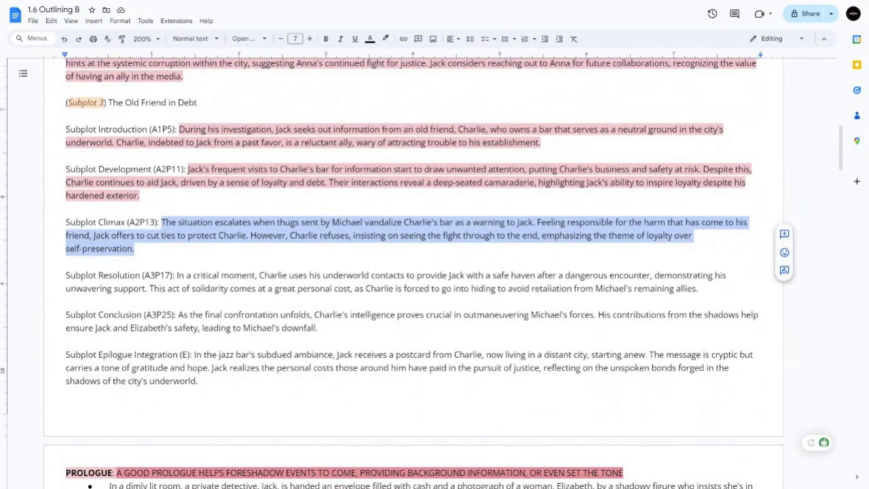
pyautogui.click(385, 39)
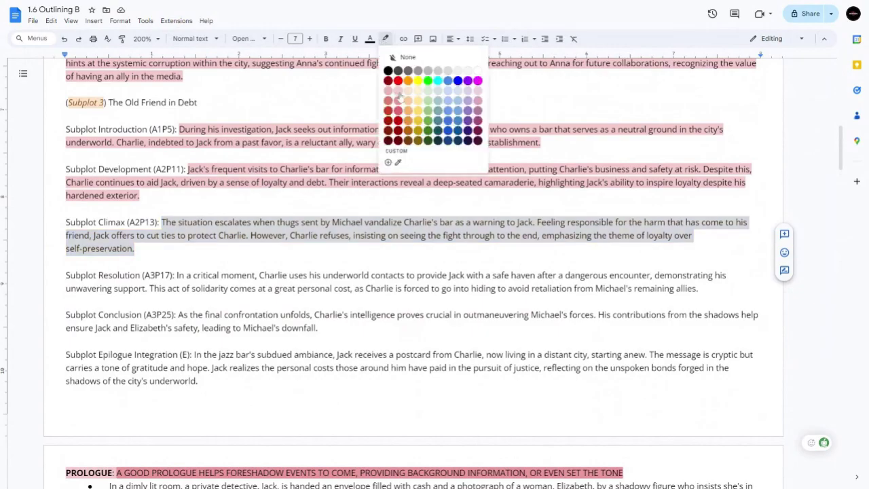
pyautogui.click(398, 96)
# Paste the Subplot Climax description into the Subplot 3 bullet under Plot Point 13 in Section 5.
pyautogui.scroll(-15, 434, 272)
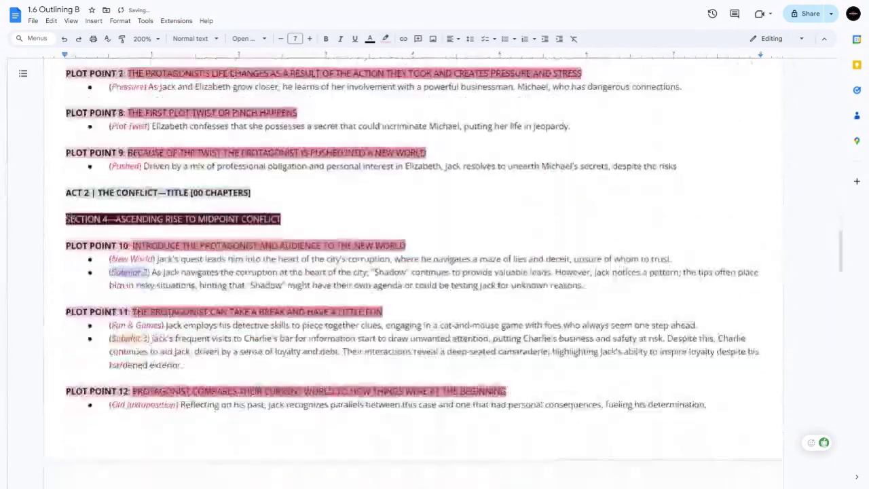
pyautogui.scroll(-5, 435, 272)
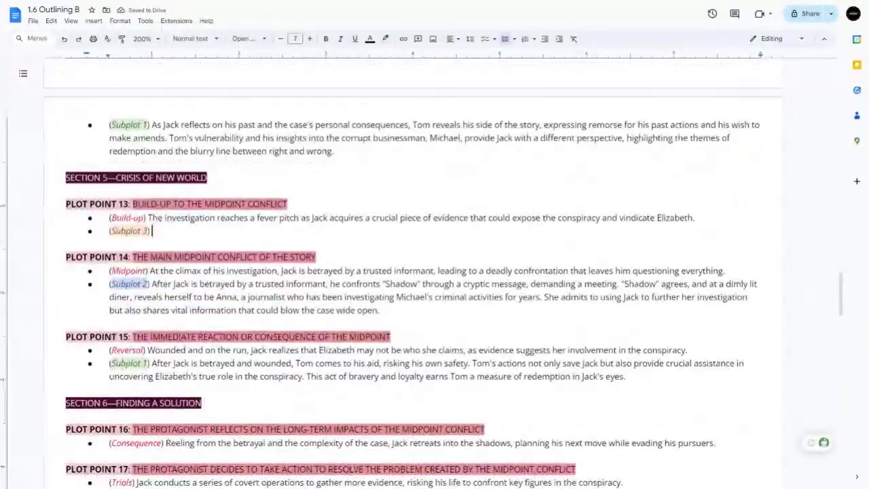
pyautogui.hotkey('ctrl', 'v')
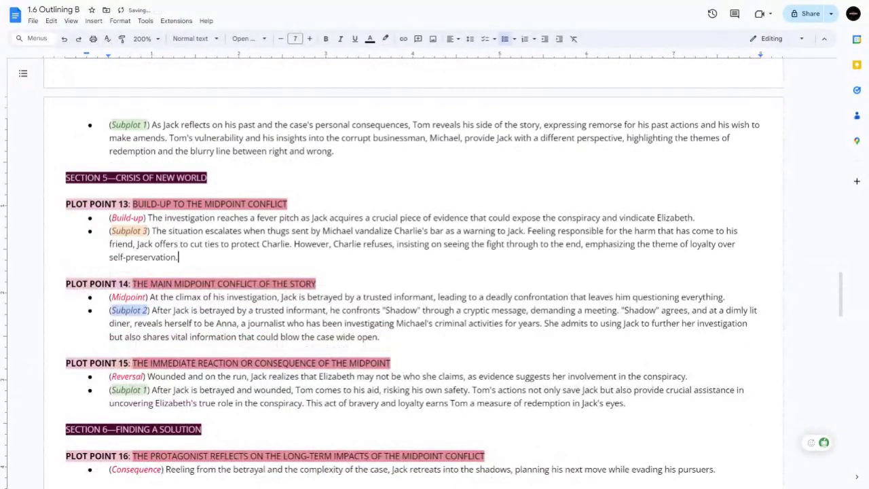
# Review how the main plot beats and subplot beats line up across Plot Points 13 to 15 in Section 5.
pyautogui.scroll(-1, 392, 283)
pyautogui.moveTo(625, 358); pyautogui.dragTo(66, 158)
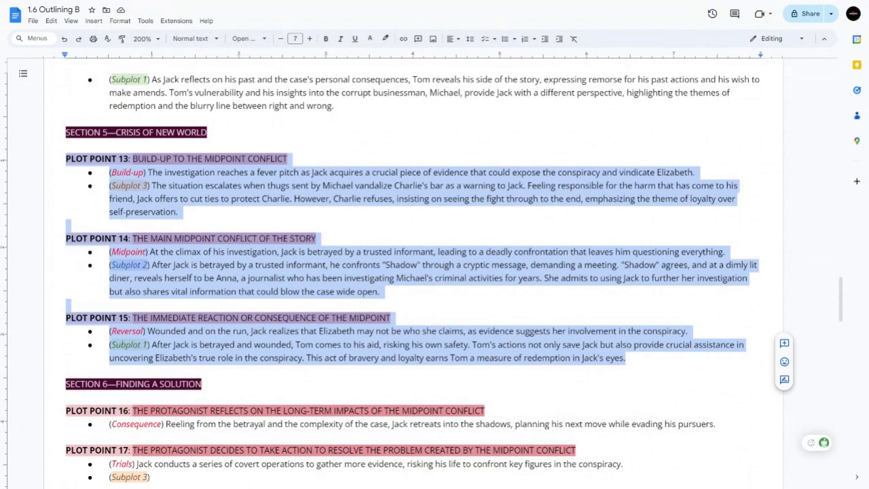
pyautogui.click(268, 264)
pyautogui.moveTo(177, 211); pyautogui.dragTo(111, 172)
pyautogui.click(312, 291)
pyautogui.tripleClick(312, 291)
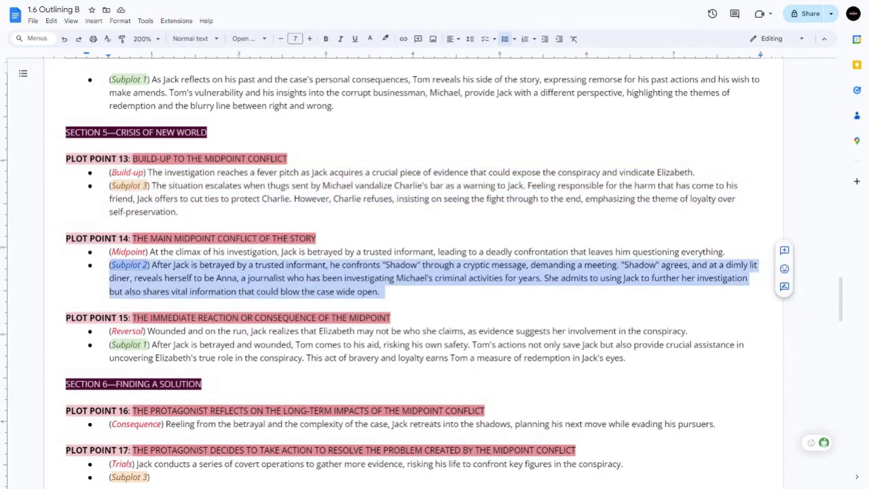
pyautogui.moveTo(380, 291); pyautogui.dragTo(111, 252)
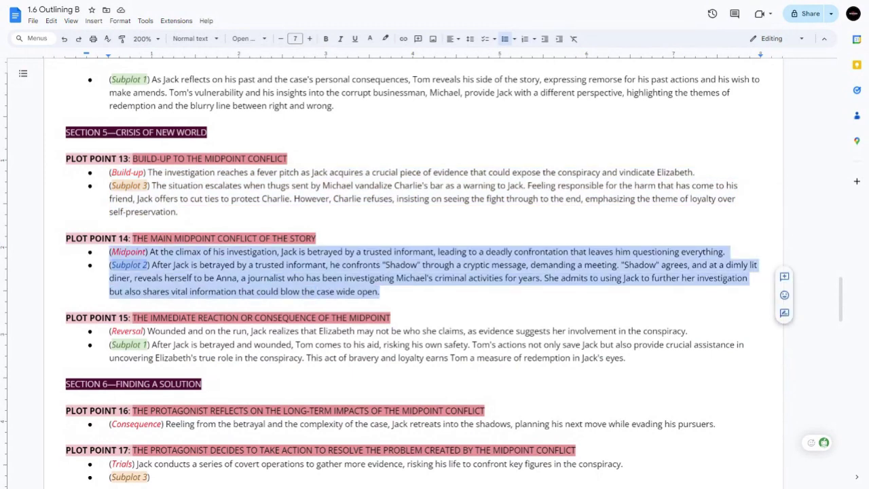
# Transfer the Subplot Resolution (A3P17) description of Subplot 3 to its bullet under Plot Point 17, highlighting the source text in light red.
pyautogui.moveTo(626, 358); pyautogui.dragTo(109, 331)
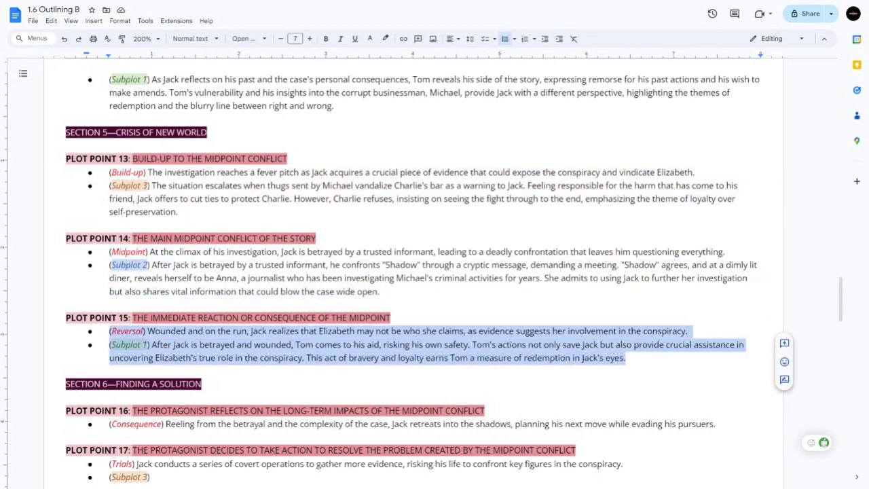
pyautogui.click(170, 185)
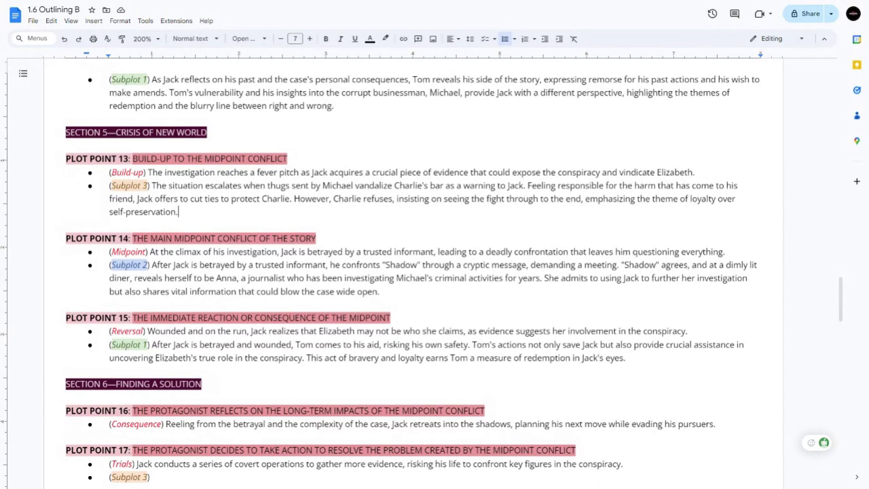
pyautogui.scroll(4, 435, 271)
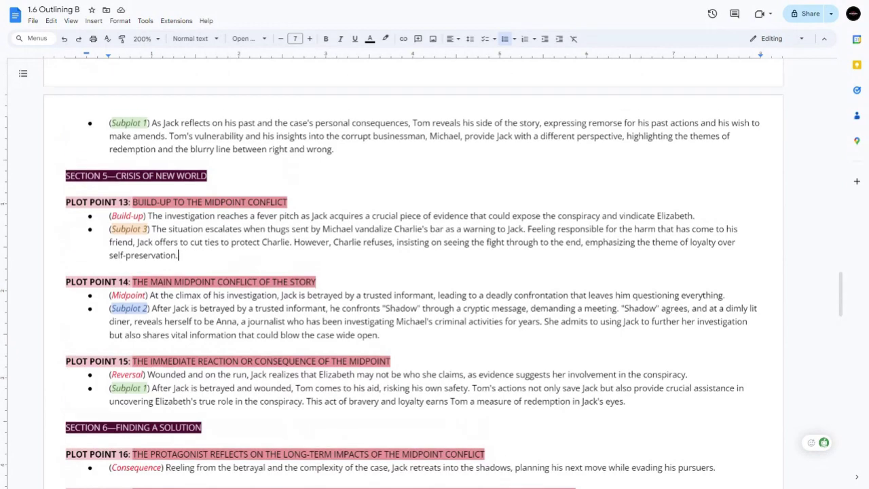
pyautogui.scroll(20, 435, 272)
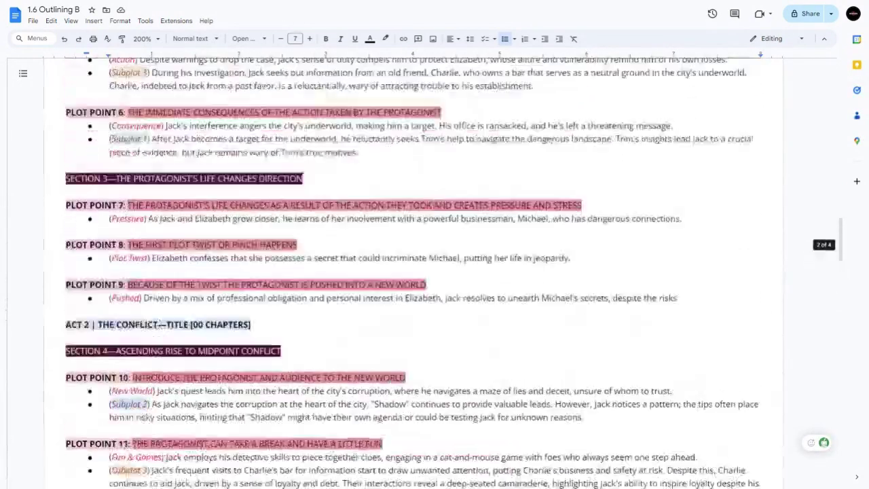
pyautogui.scroll(2, 434, 271)
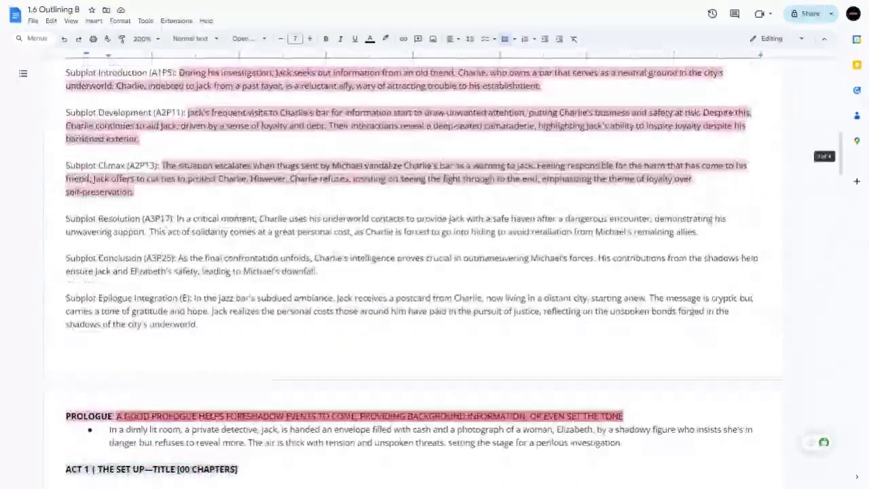
pyautogui.moveTo(359, 243); pyautogui.dragTo(178, 230)
pyautogui.hotkey('ctrl', 'c')
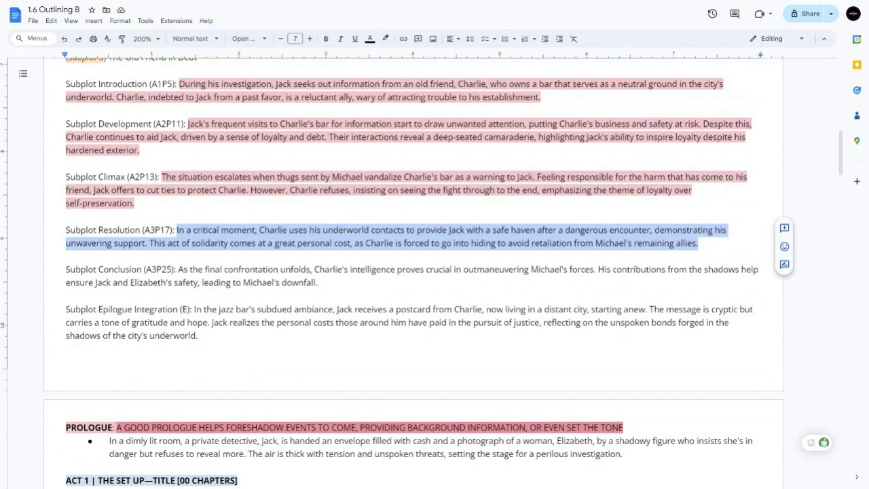
pyautogui.click(385, 39)
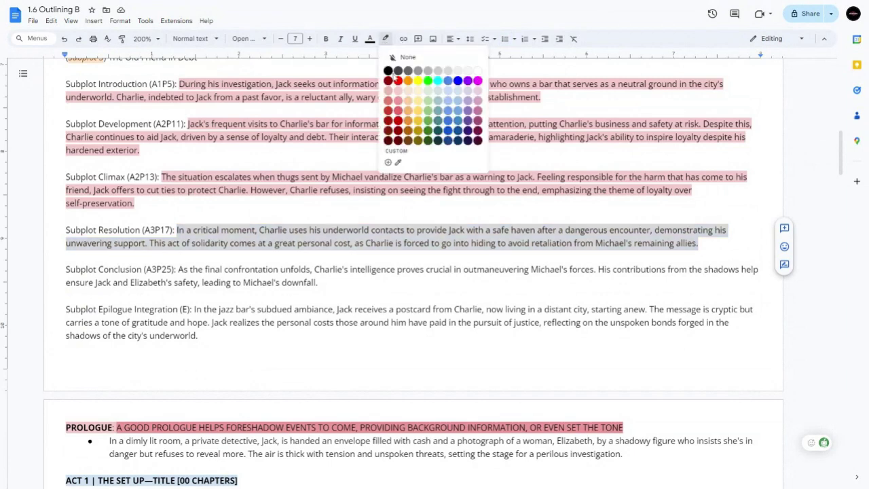
pyautogui.click(398, 94)
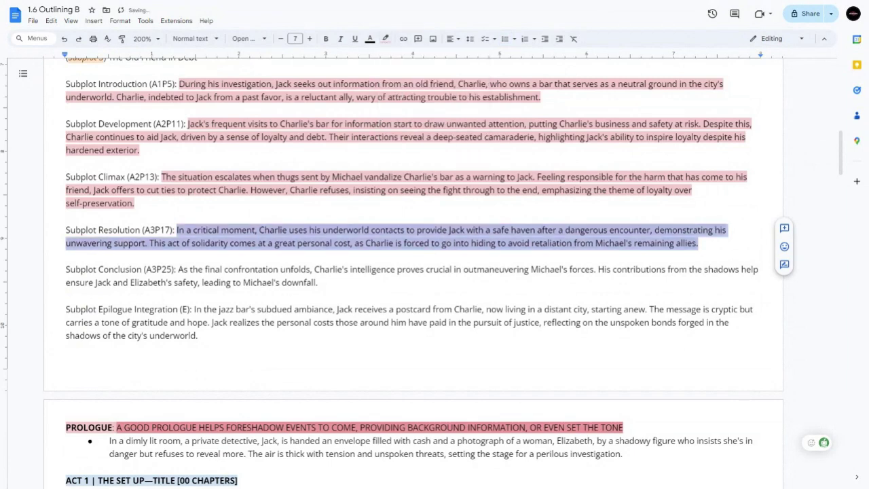
pyautogui.moveTo(842, 153); pyautogui.dragTo(842, 321)
pyautogui.hotkey('ctrl', 'v')
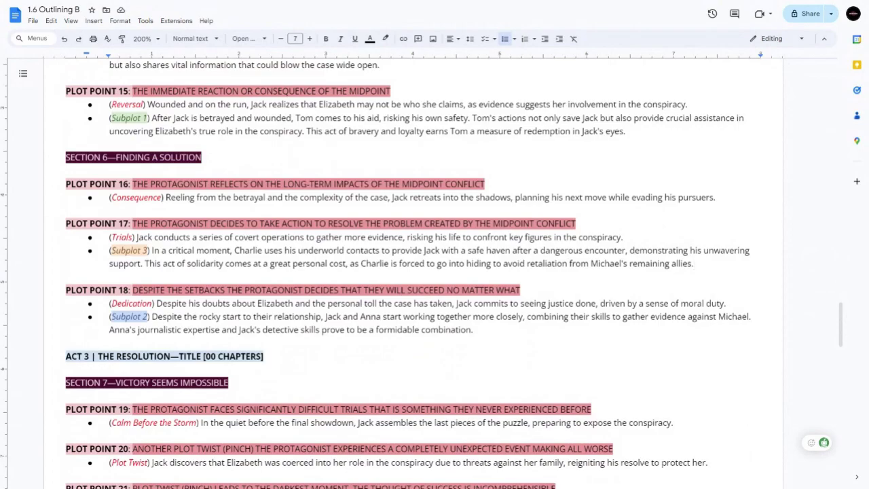
# Transfer the Subplot Conclusion (A3P25) description of Subplot 3 to its bullet under Plot Point 25, highlighting the source text in light red.
pyautogui.scroll(10, 435, 272)
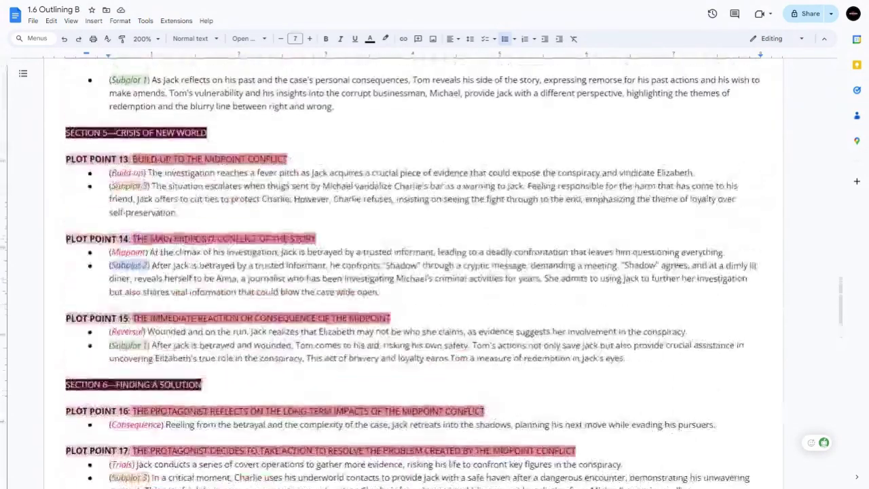
pyautogui.scroll(15, 434, 272)
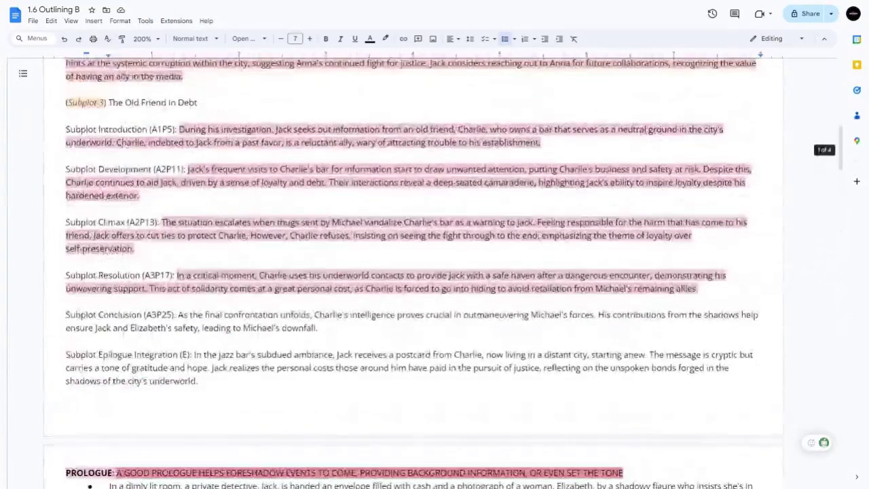
pyautogui.moveTo(317, 328); pyautogui.dragTo(179, 315)
pyautogui.hotkey('ctrl', 'c')
pyautogui.click(386, 39)
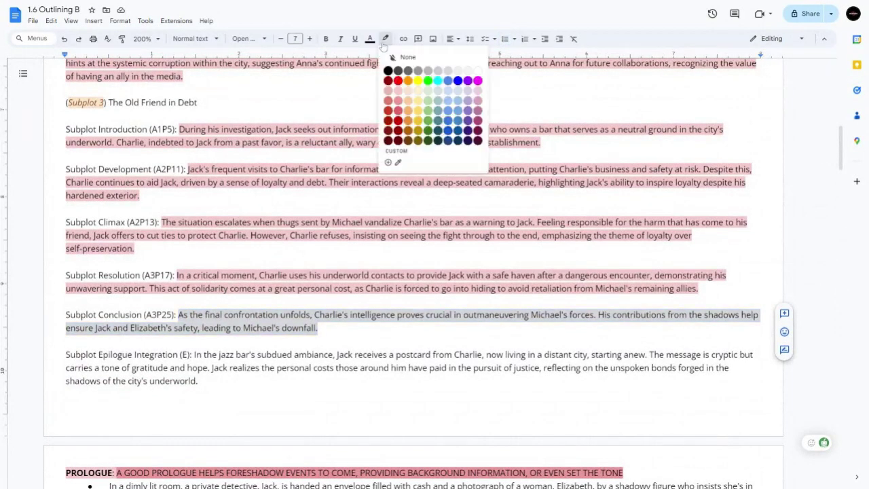
pyautogui.click(397, 94)
pyautogui.scroll(-20, 435, 272)
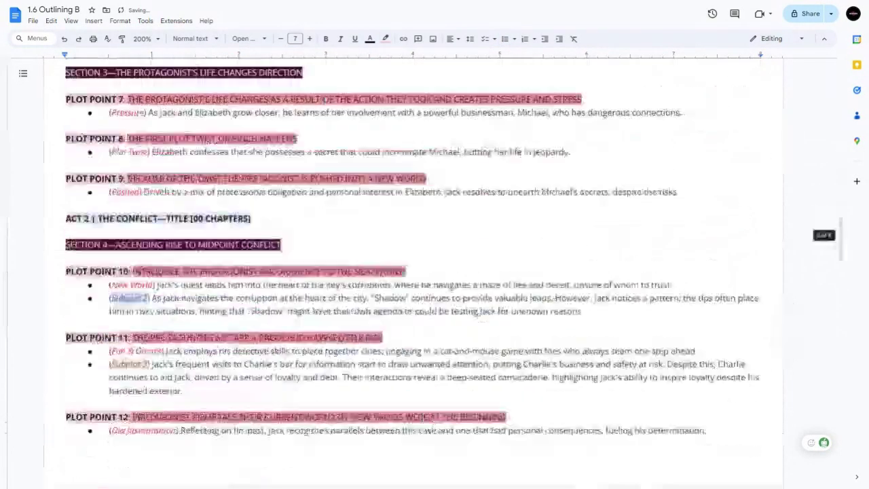
pyautogui.scroll(3, 435, 272)
pyautogui.scroll(1, 434, 272)
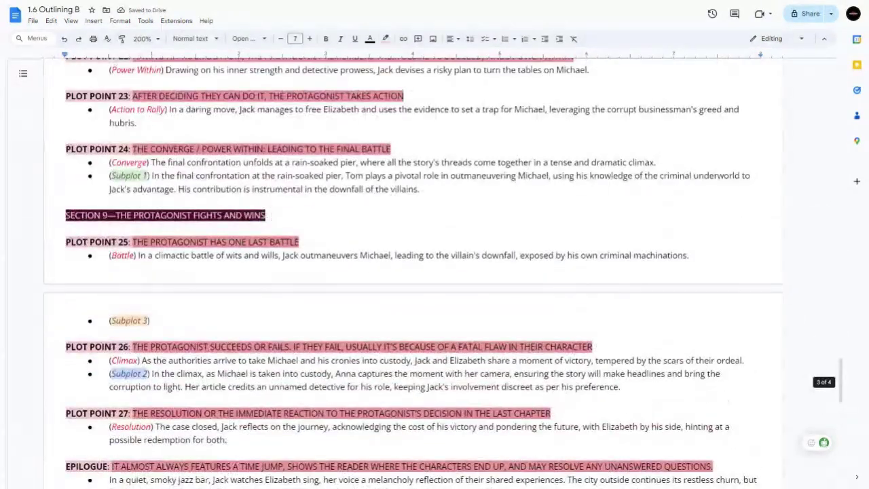
pyautogui.hotkey('ctrl', 'v')
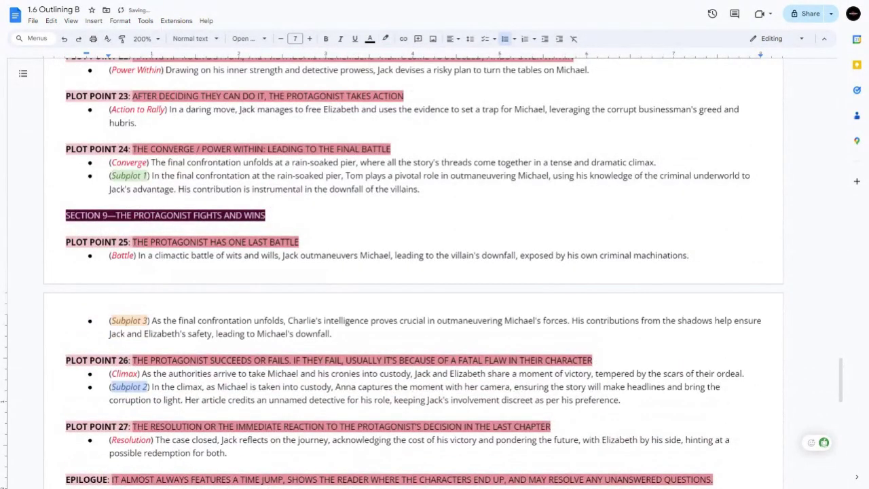
# Review how the main plot beats and subplot beats line up across Plot Points 25 to 27 in Section 9.
pyautogui.scroll(-2, 413, 271)
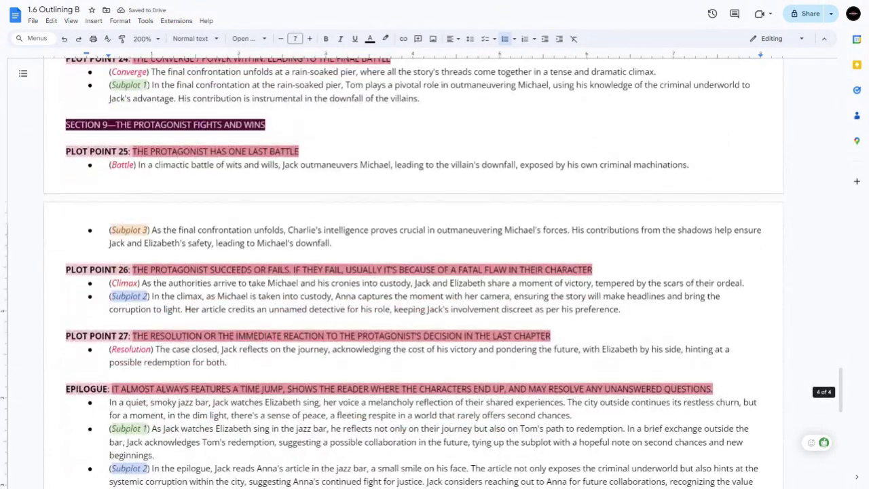
pyautogui.moveTo(66, 151); pyautogui.dragTo(226, 362)
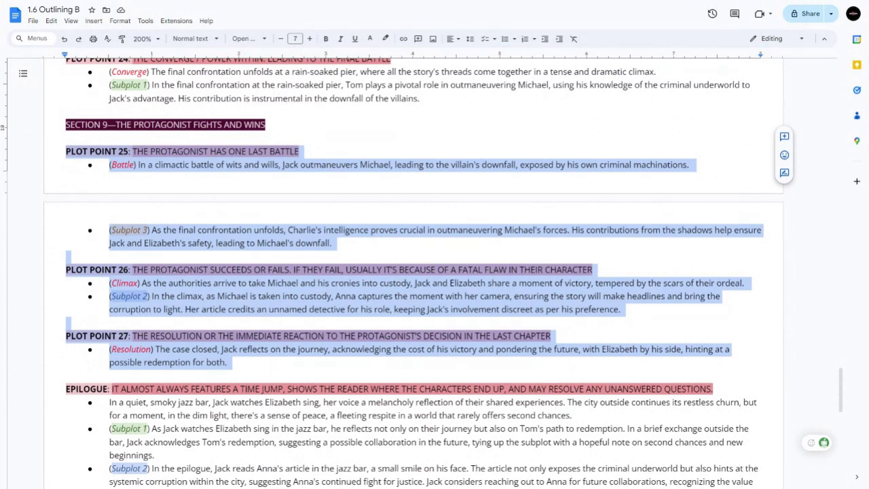
pyautogui.click(228, 362)
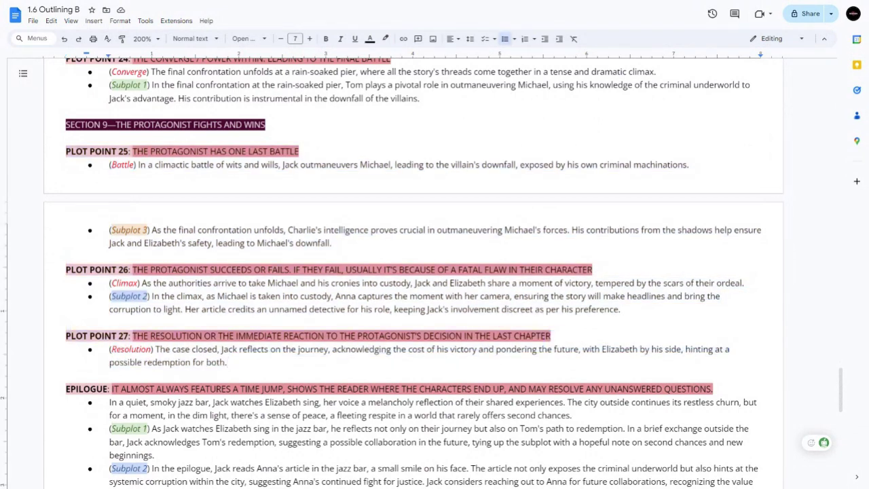
pyautogui.hotkey('ctrl', 'shift', 'Up')
pyautogui.hotkey('ctrl', 'shift', 'Up')
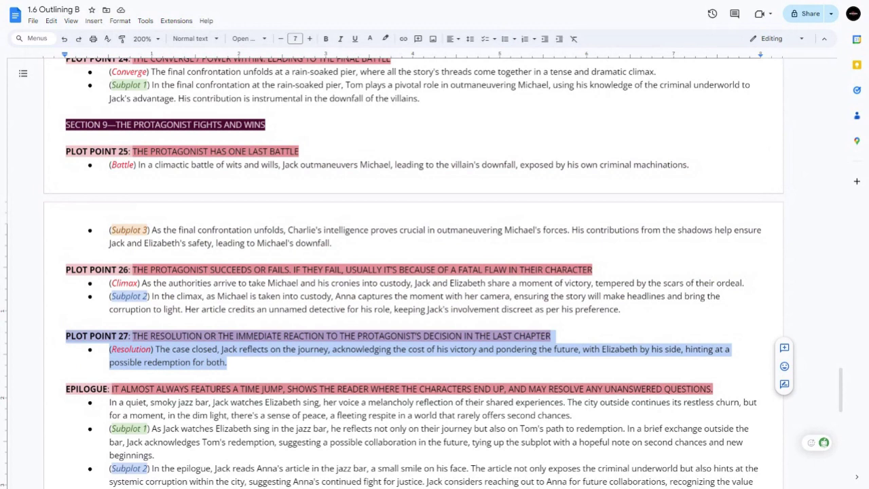
pyautogui.click(620, 309)
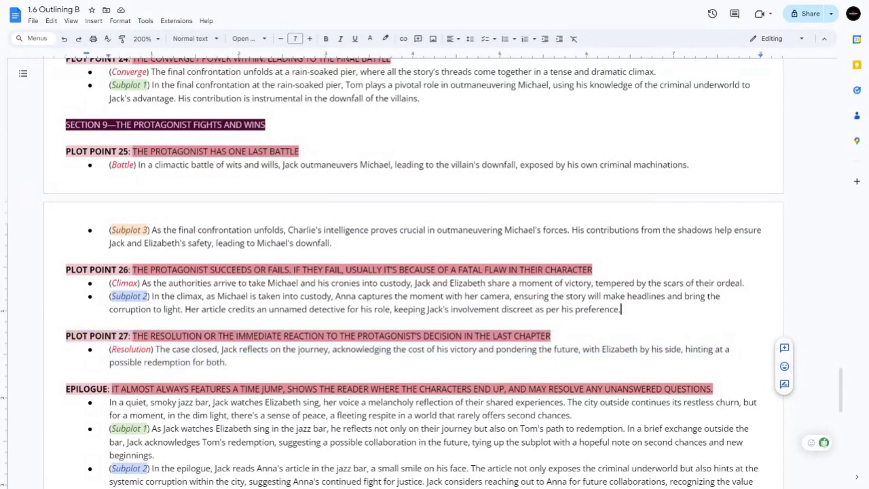
pyautogui.moveTo(621, 309); pyautogui.dragTo(108, 230)
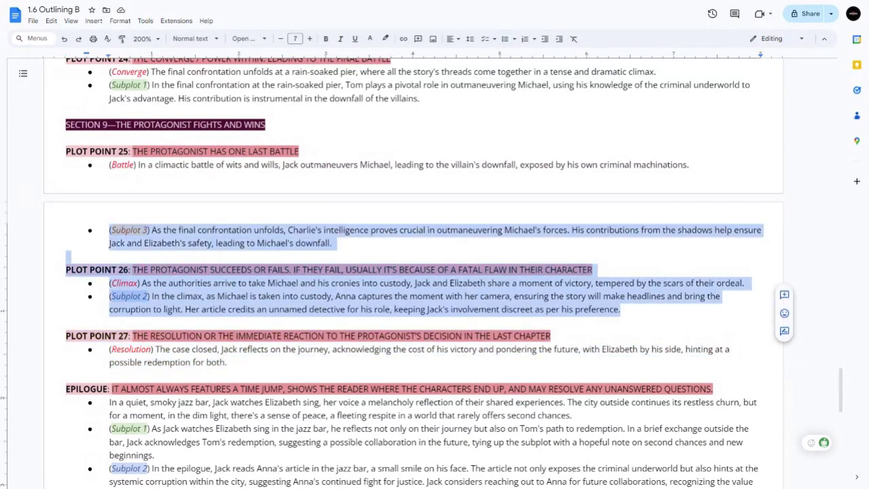
pyautogui.click(229, 230)
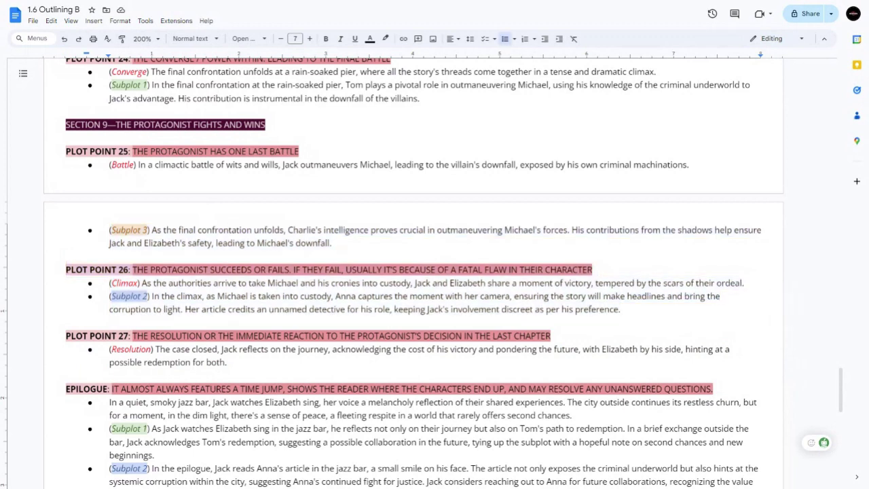
# Examine Plot Points 19 to 21 in Section 7 of Act 3 for subplot beats.
pyautogui.scroll(2, 413, 272)
pyautogui.scroll(2, 421, 271)
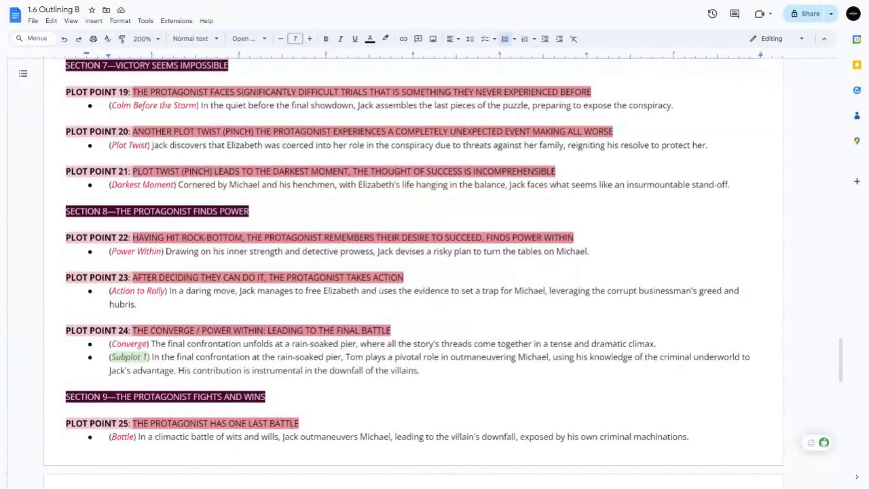
pyautogui.scroll(2, 413, 271)
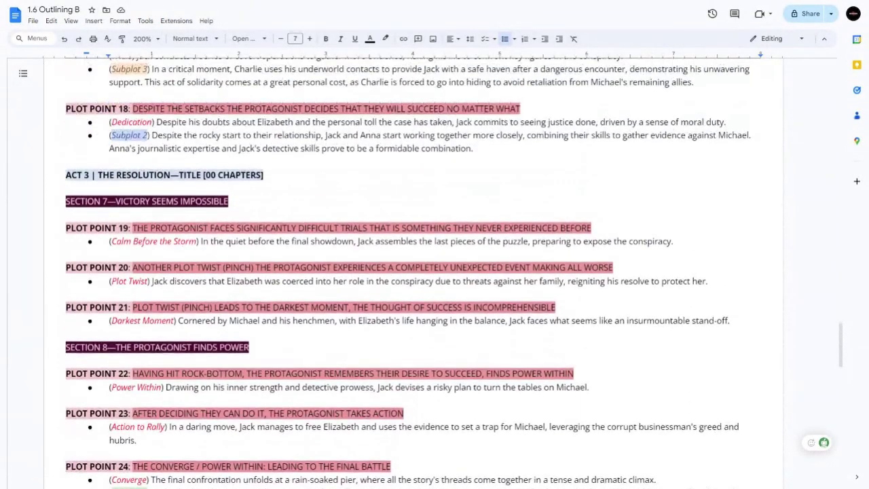
pyautogui.hotkey('shift', 'Up')
pyautogui.hotkey('shift', 'Up')
pyautogui.hotkey('shift', 'Up')
pyautogui.hotkey('shift', 'Up')
pyautogui.hotkey('shift', 'Up')
pyautogui.hotkey('shift', 'Up')
pyautogui.hotkey('shift', 'Up')
pyautogui.hotkey('shift', 'Up')
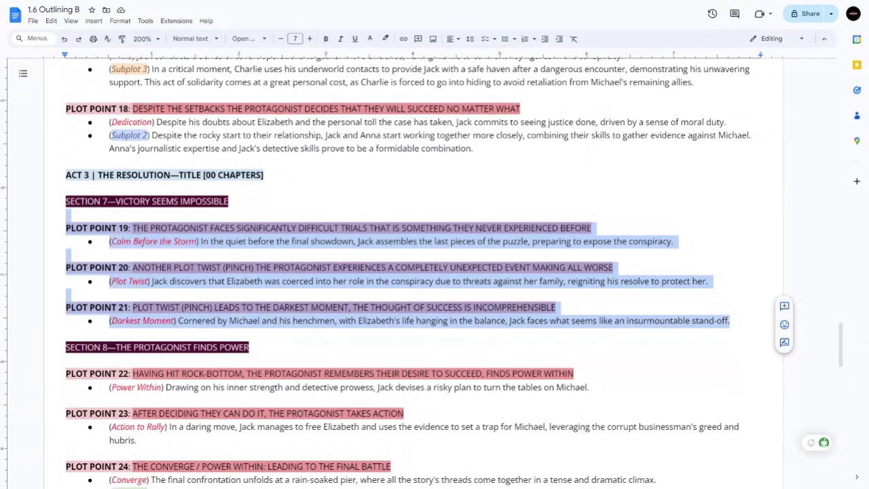
# Check the outline back through Act 2 and examine Plot Points 7 to 9 in Section 3 for subplot beats.
pyautogui.scroll(3, 243, 237)
pyautogui.click(243, 237)
pyautogui.scroll(1, 243, 237)
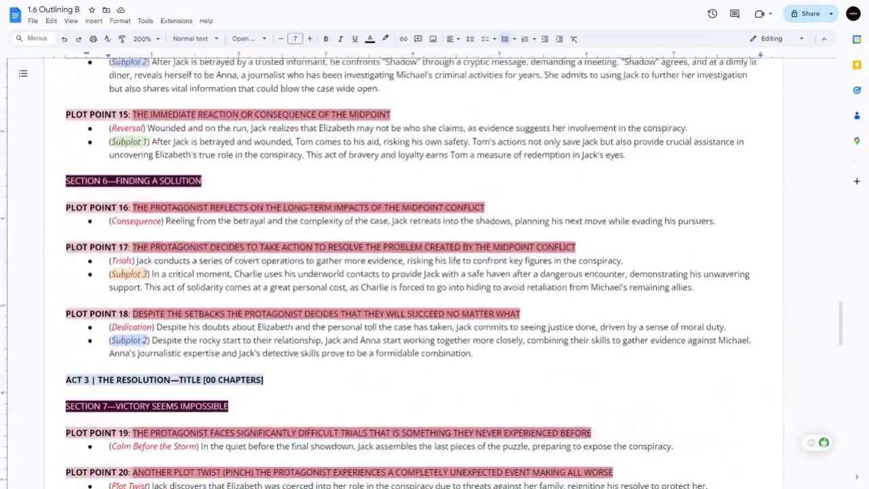
pyautogui.scroll(2, 413, 271)
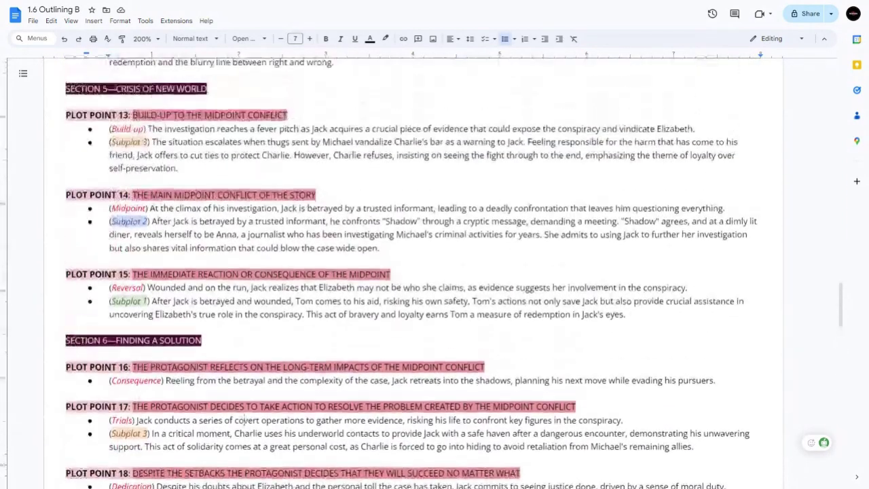
pyautogui.scroll(4, 421, 272)
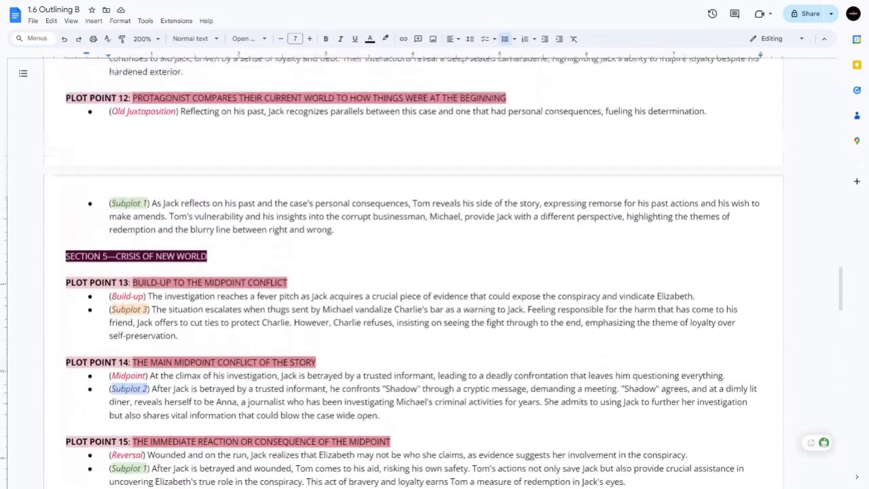
pyautogui.scroll(1, 421, 272)
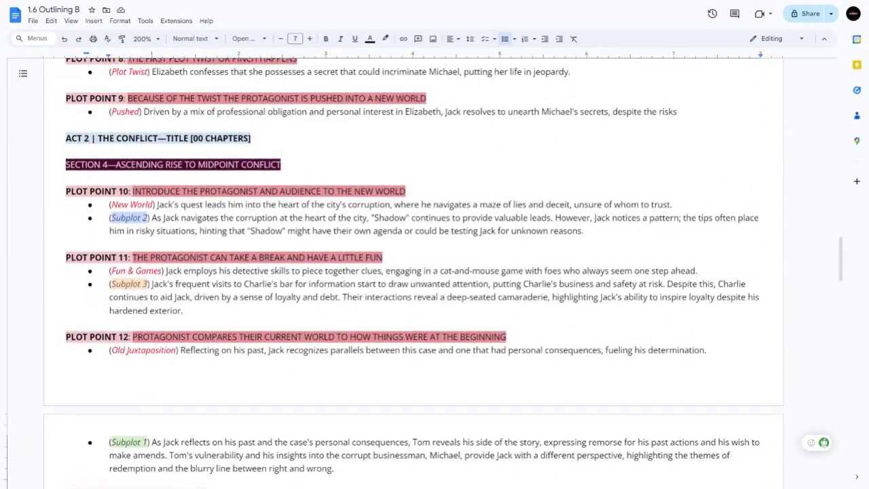
pyautogui.scroll(3, 421, 272)
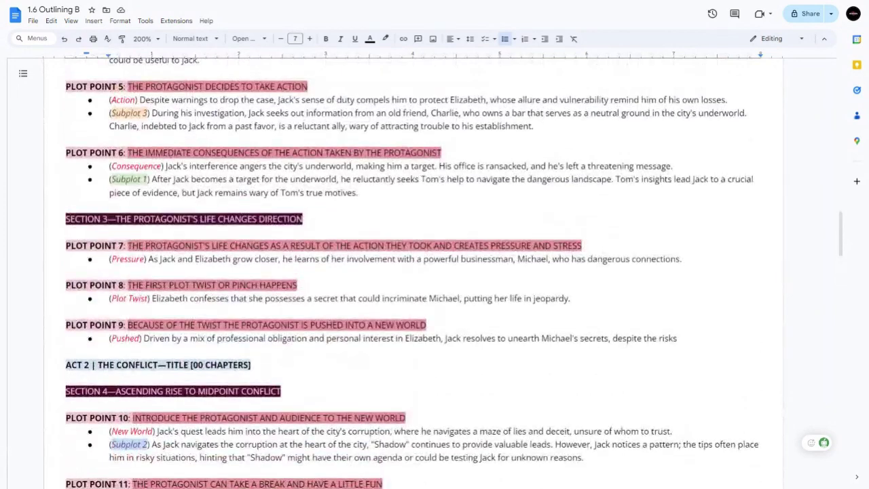
pyautogui.moveTo(677, 338); pyautogui.dragTo(46, 246)
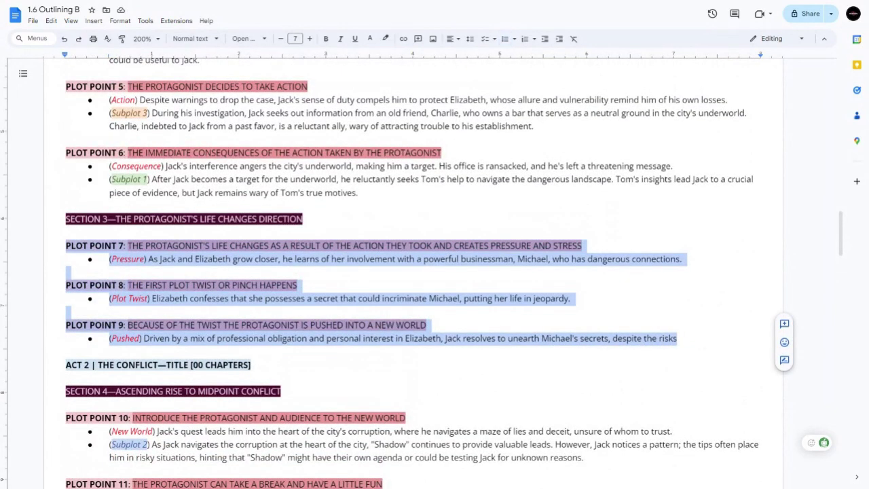
# Transfer the Subplot Epilogue Integration (E) description of Subplot 3 to its bullet under the Epilogue, highlighting the source text in light red.
pyautogui.scroll(4, 421, 271)
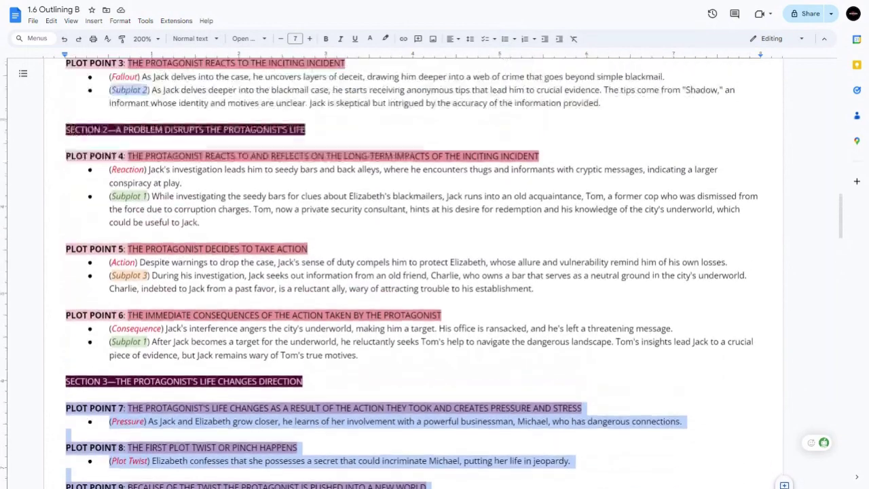
pyautogui.scroll(7, 420, 272)
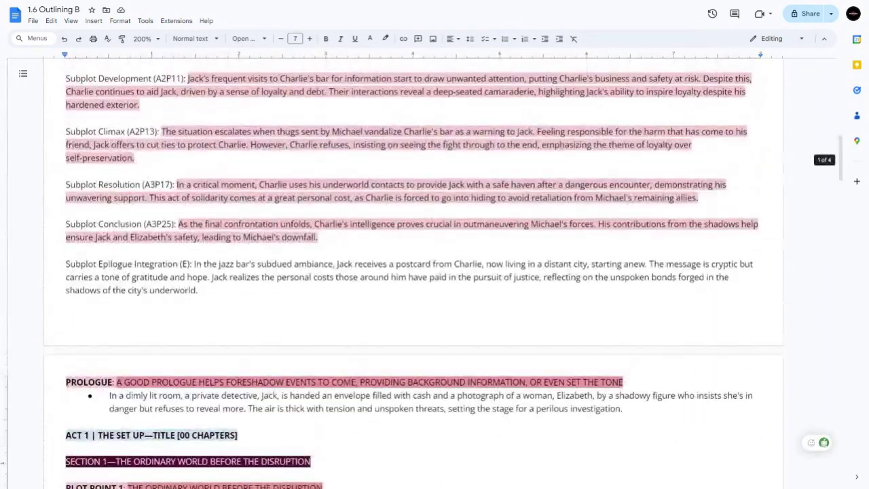
pyautogui.moveTo(194, 264); pyautogui.dragTo(198, 290)
pyautogui.hotkey('ctrl', 'c')
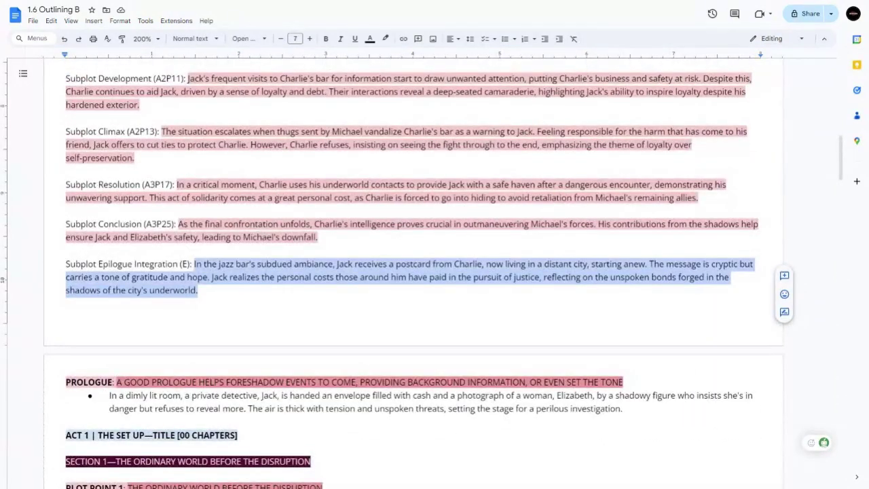
pyautogui.click(385, 39)
pyautogui.click(397, 98)
pyautogui.scroll(-8, 421, 272)
pyautogui.hotkey('ctrl', 'End')
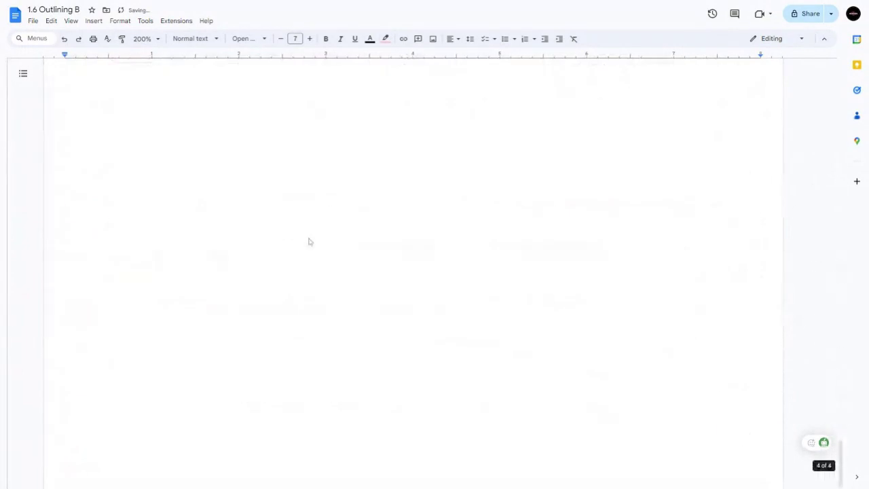
pyautogui.hotkey('ctrl', 'v')
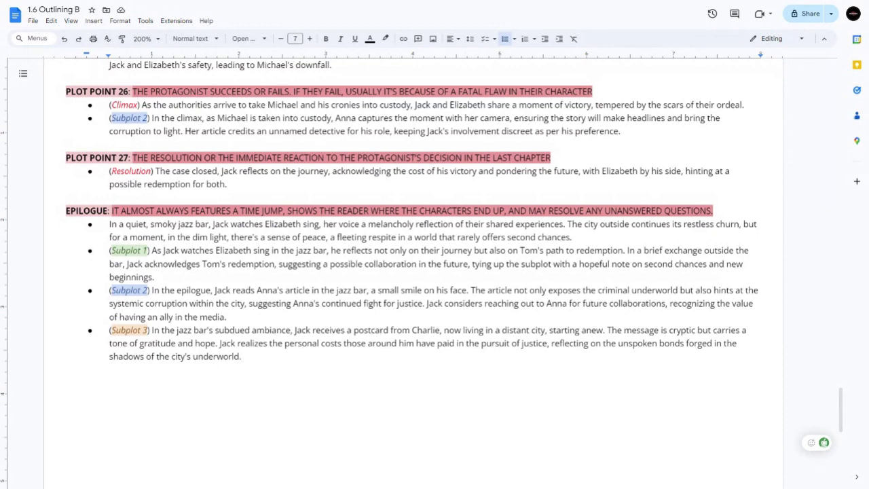
# Review the Epilogue's main beat together with its Subplot 1, Subplot 2 and Subplot 3 bullets.
pyautogui.moveTo(572, 237); pyautogui.dragTo(109, 223)
pyautogui.click(168, 264)
pyautogui.moveTo(156, 277); pyautogui.dragTo(109, 250)
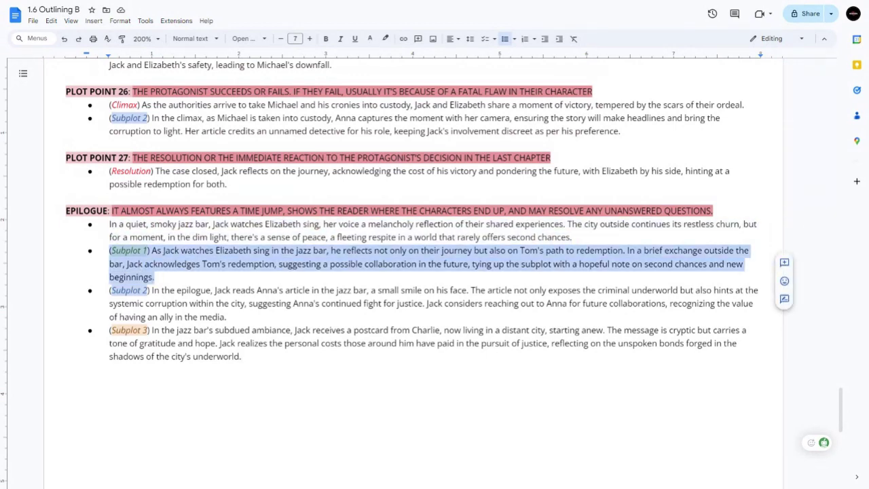
pyautogui.click(228, 316)
pyautogui.moveTo(241, 356); pyautogui.dragTo(109, 290)
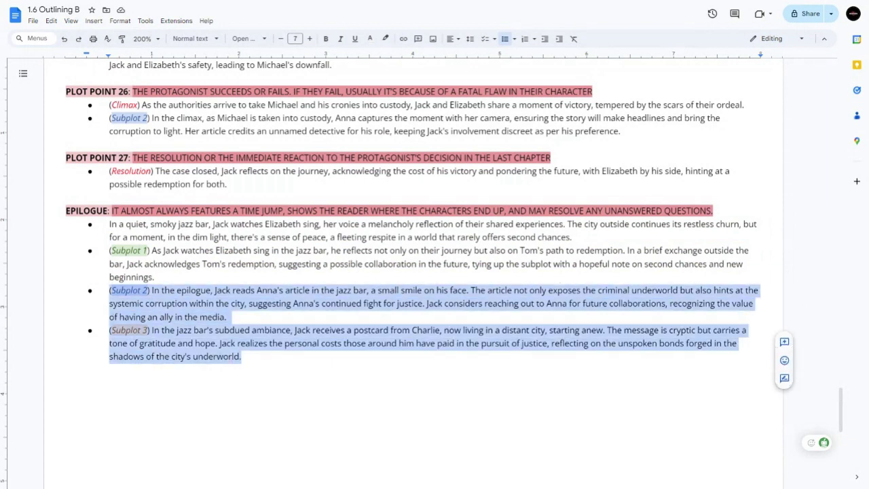